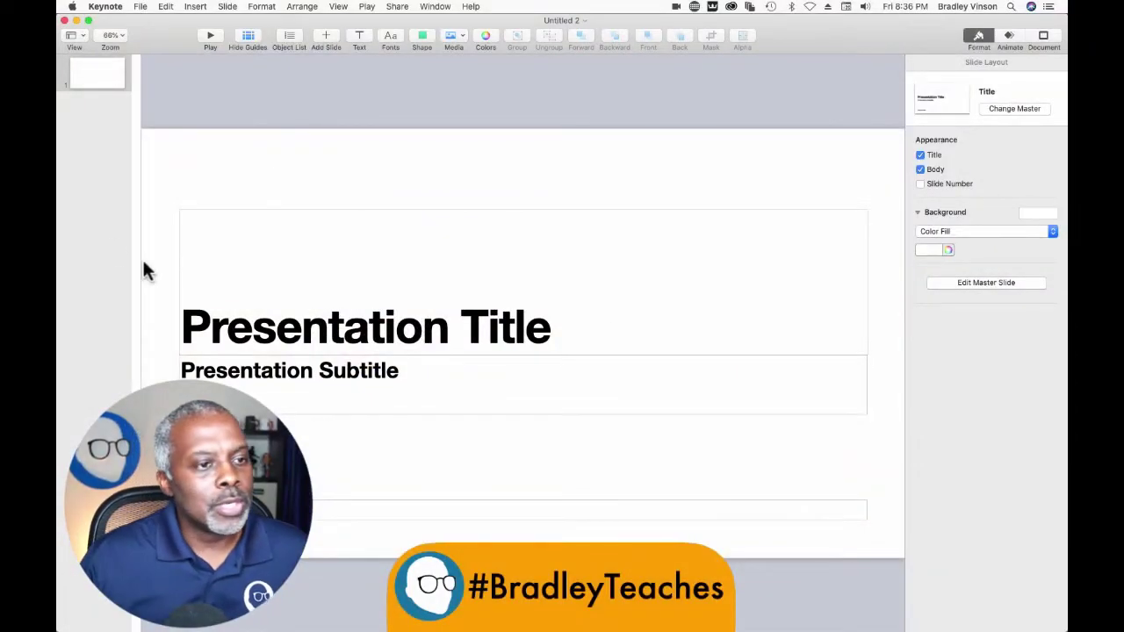
Delete all title and subtitle placeholders from the slide and set its background to No Fill.
{"action": "left_click_drag", "start_coordinate": [288, 162], "coordinate": [555, 524]}
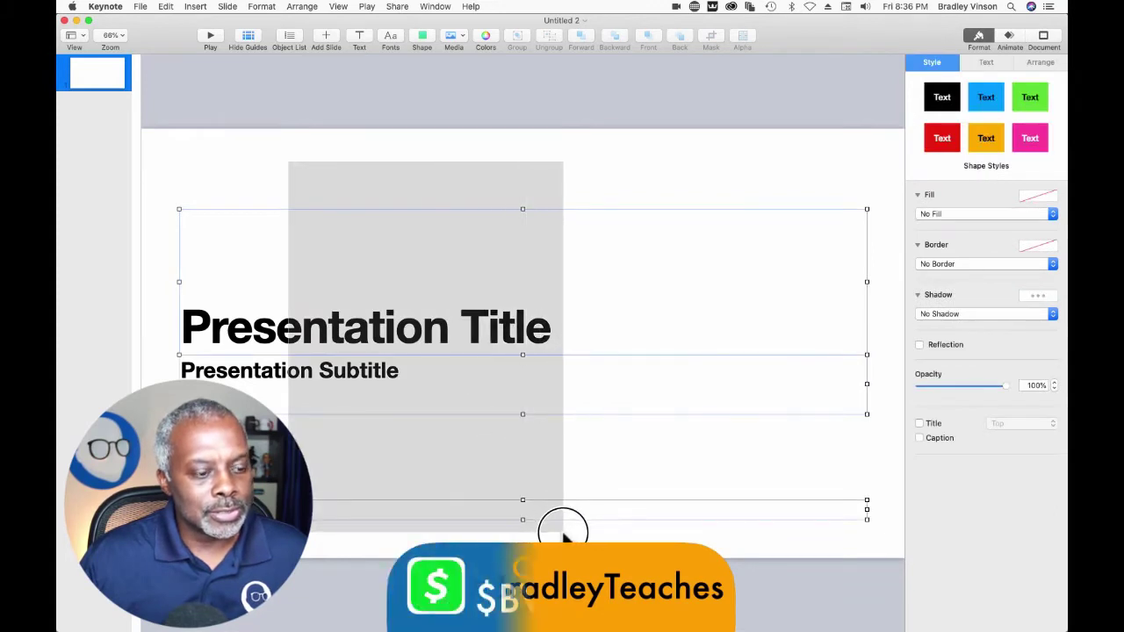
{"action": "key", "text": "Delete"}
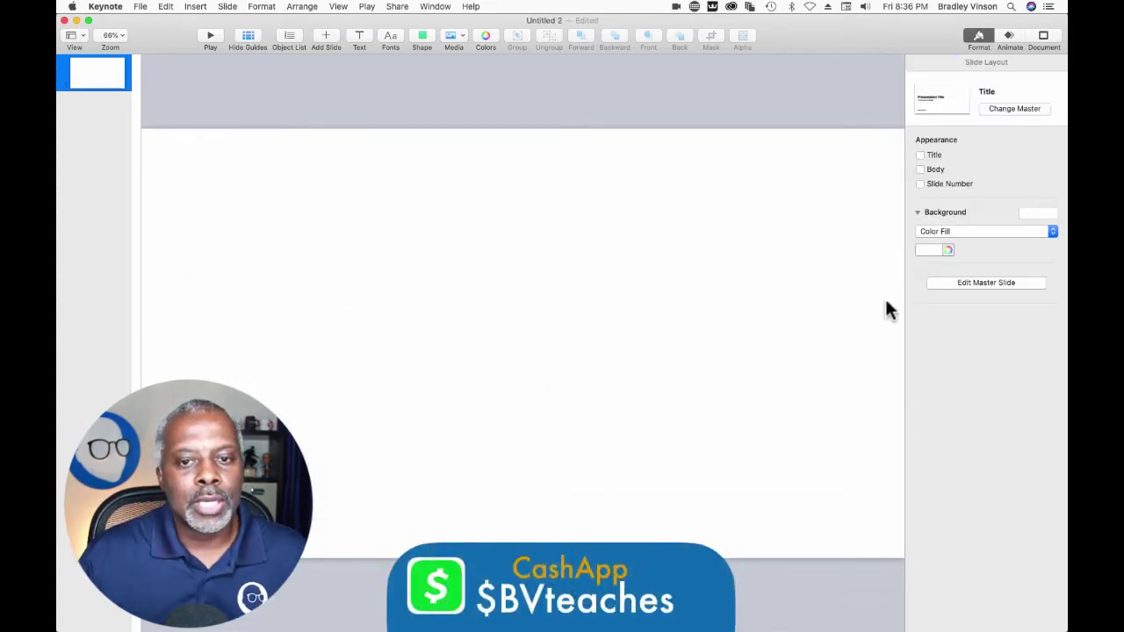
{"action": "left_click", "coordinate": [933, 232]}
{"action": "left_click", "coordinate": [934, 219]}
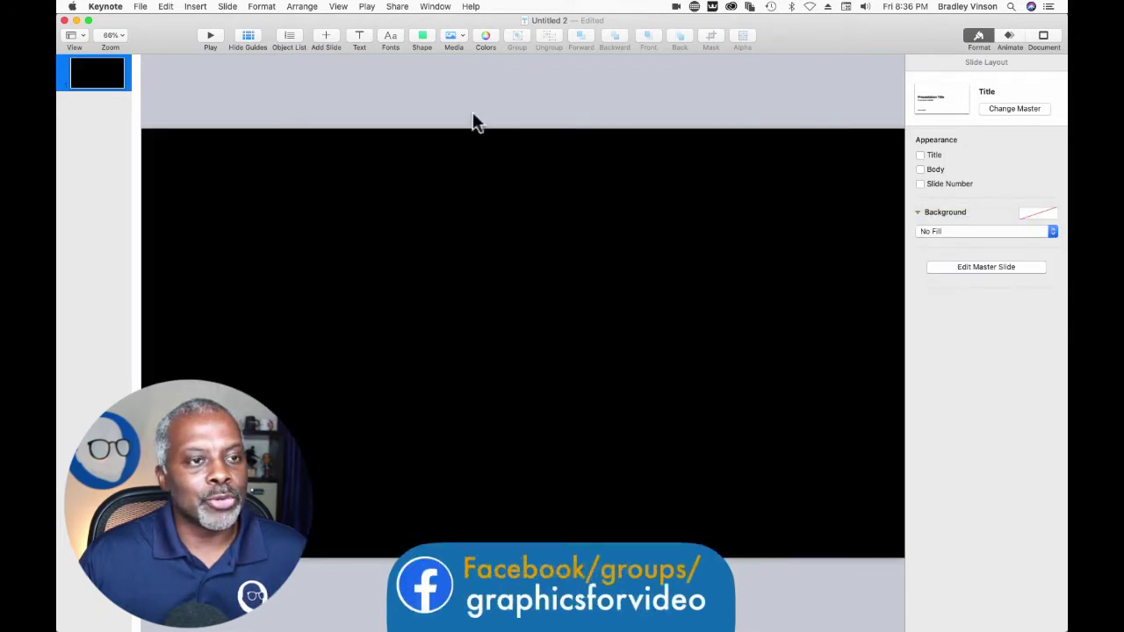
Insert a rounded rectangle with the bright blue shape style and move it to about X 1280 pt, Y 360 pt.
{"action": "left_click", "coordinate": [422, 35]}
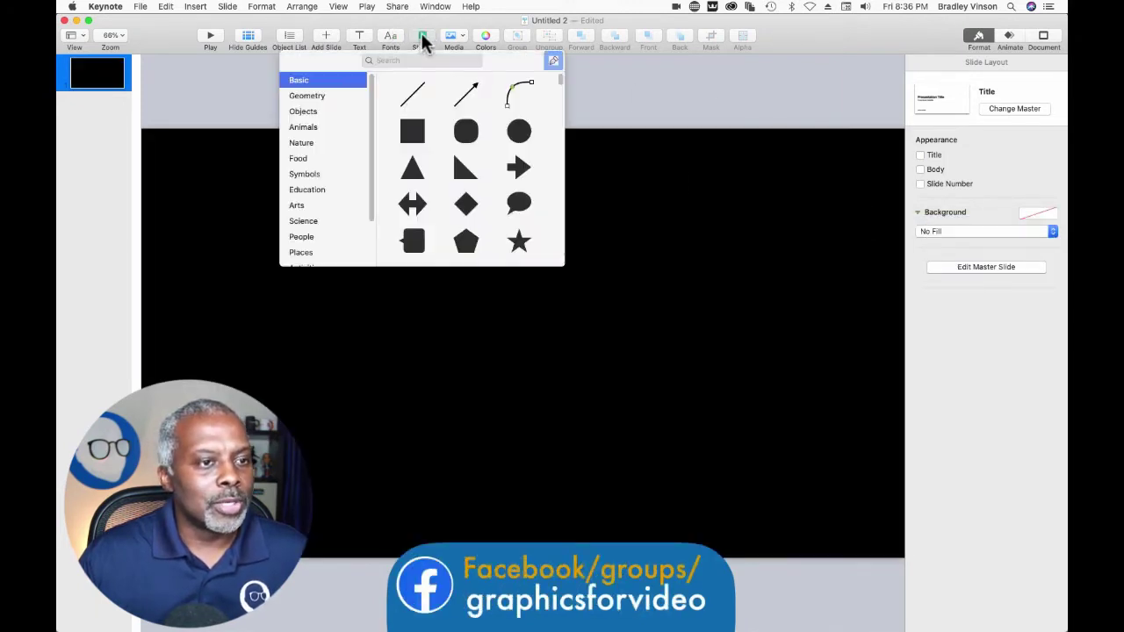
{"action": "left_click", "coordinate": [465, 132]}
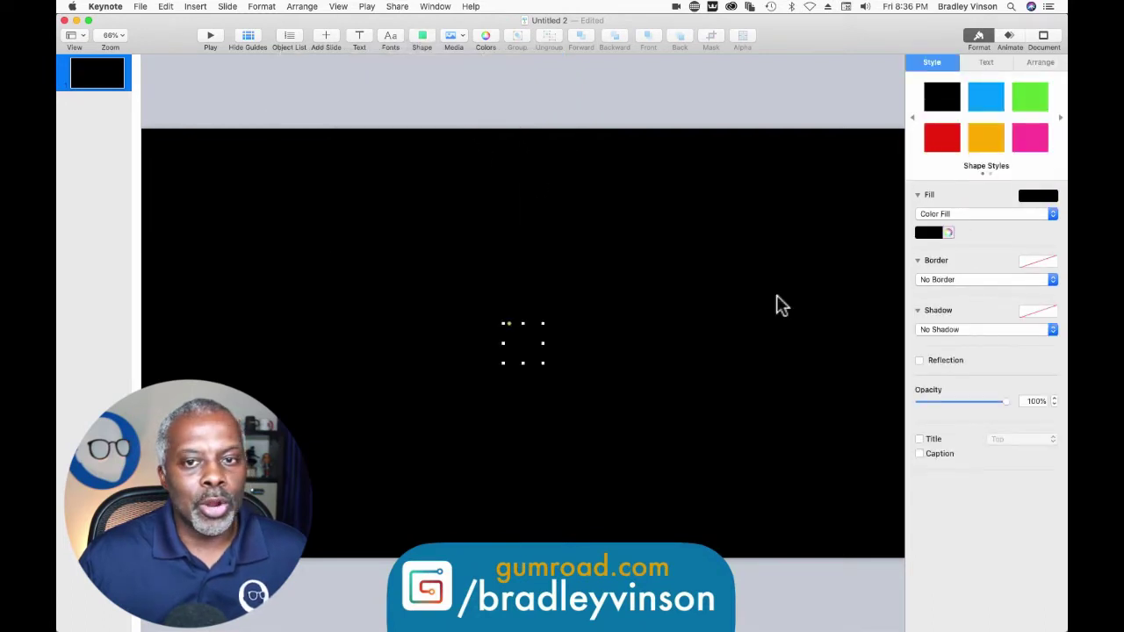
{"action": "left_click", "coordinate": [978, 95]}
{"action": "left_click_drag", "start_coordinate": [534, 350], "coordinate": [680, 298]}
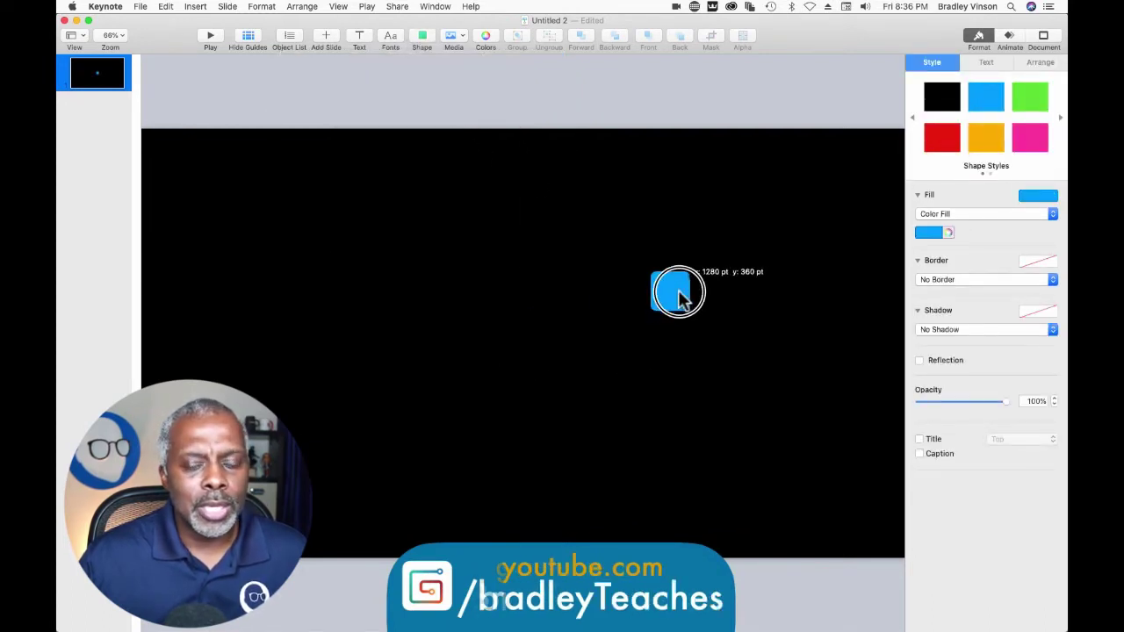
Set the rounded rectangle's width to 480 pt and shift it to about X 1296 pt, Y 375 pt.
{"action": "left_click", "coordinate": [1042, 62]}
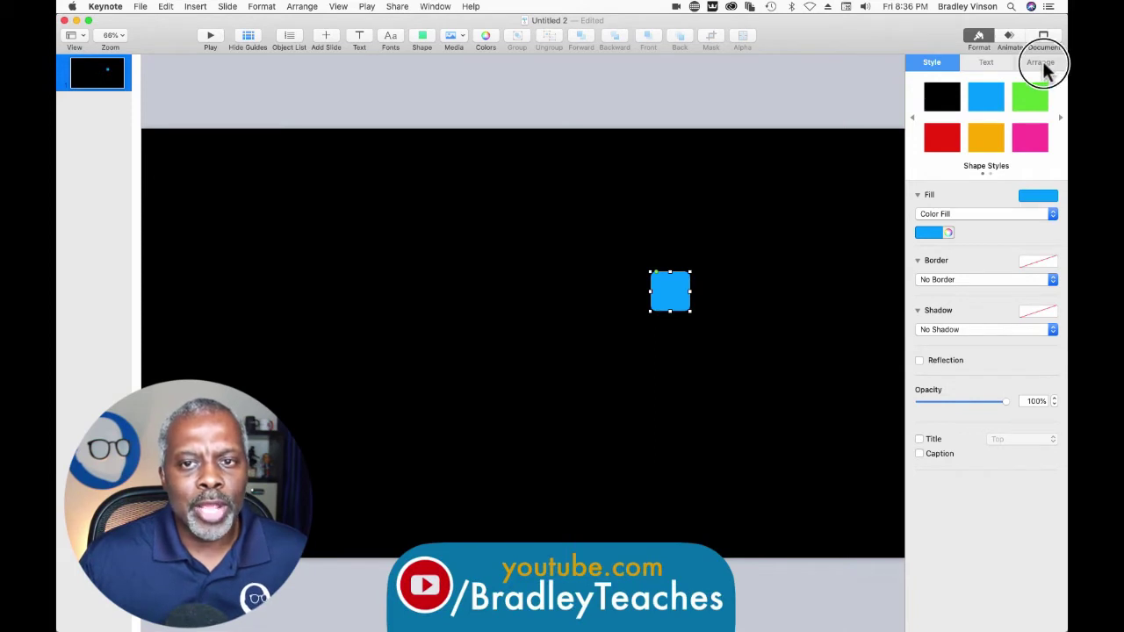
{"action": "left_click", "coordinate": [974, 158]}
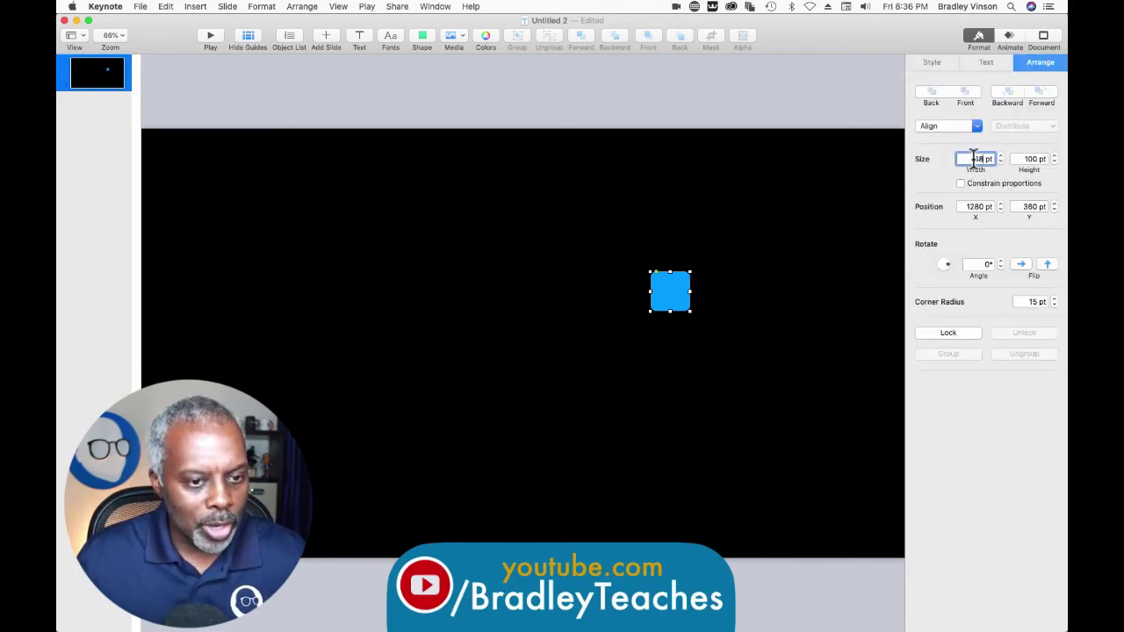
{"action": "type", "text": "480"}
{"action": "key", "text": "Return"}
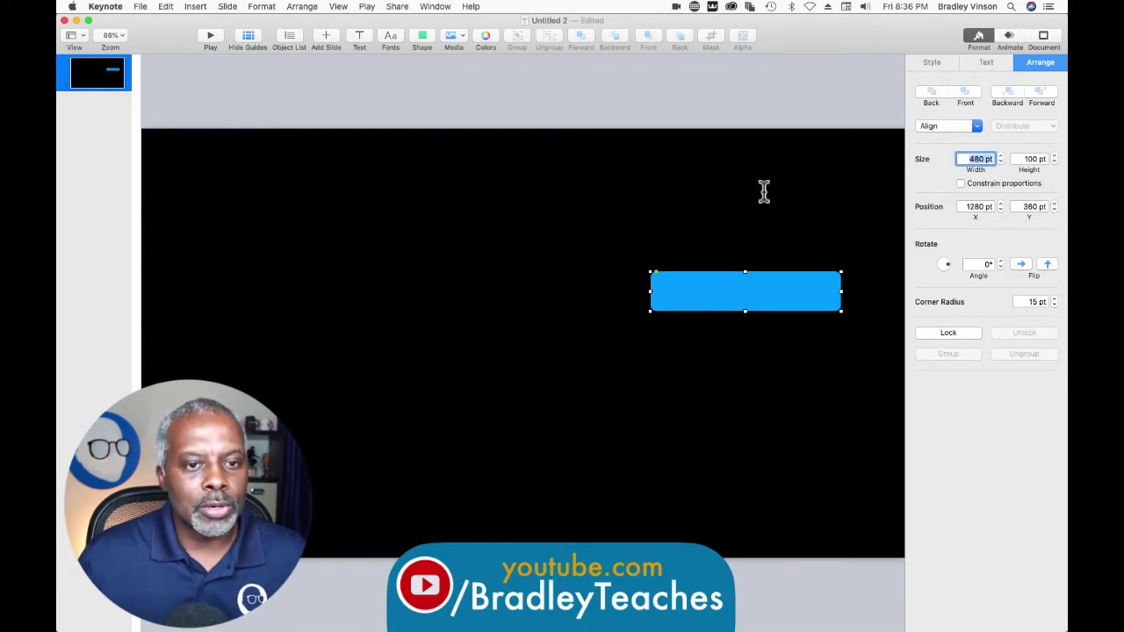
{"action": "left_click", "coordinate": [726, 193]}
{"action": "left_click_drag", "start_coordinate": [767, 296], "coordinate": [774, 301]}
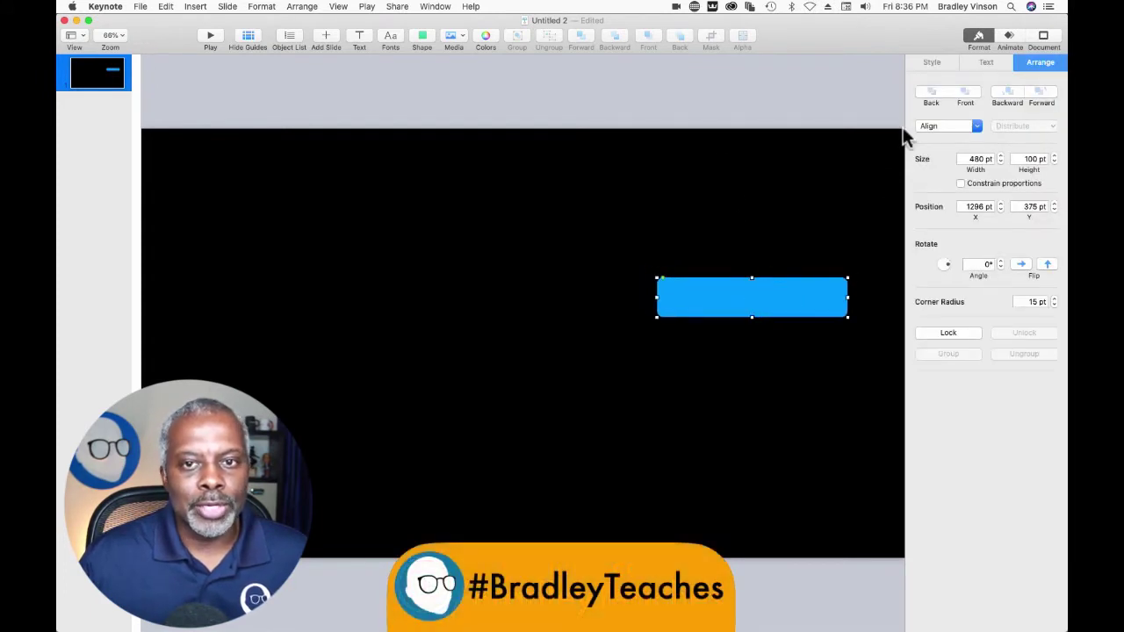
Change the rounded rectangle's fill to a darker blue from the color palette.
{"action": "left_click", "coordinate": [922, 62]}
{"action": "left_click", "coordinate": [926, 234]}
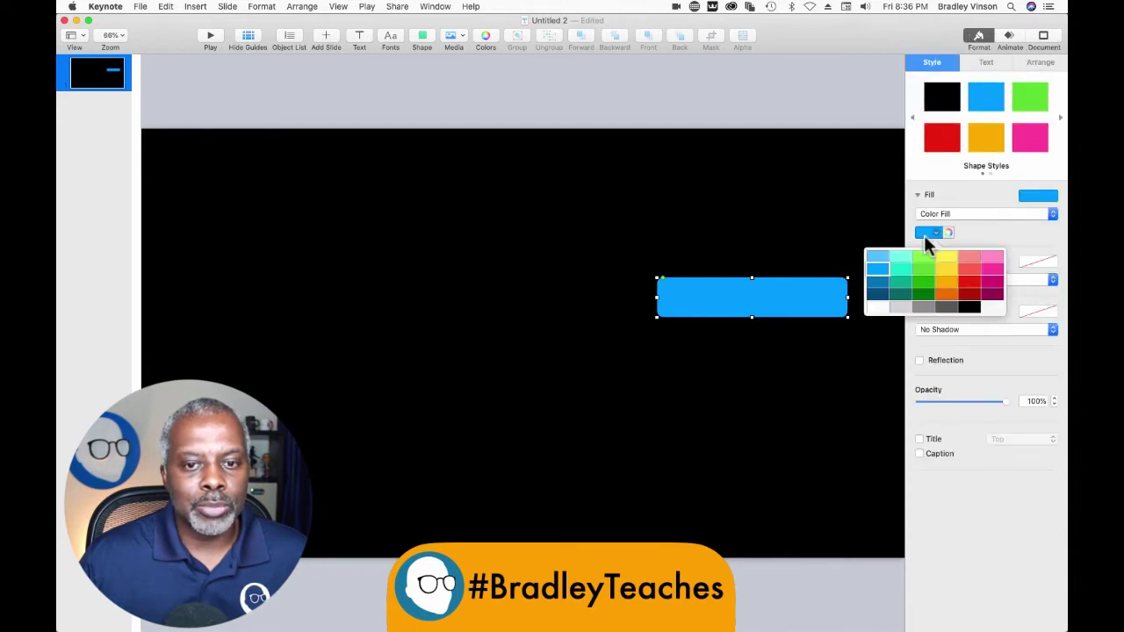
{"action": "left_click", "coordinate": [878, 290]}
{"action": "left_click", "coordinate": [775, 238]}
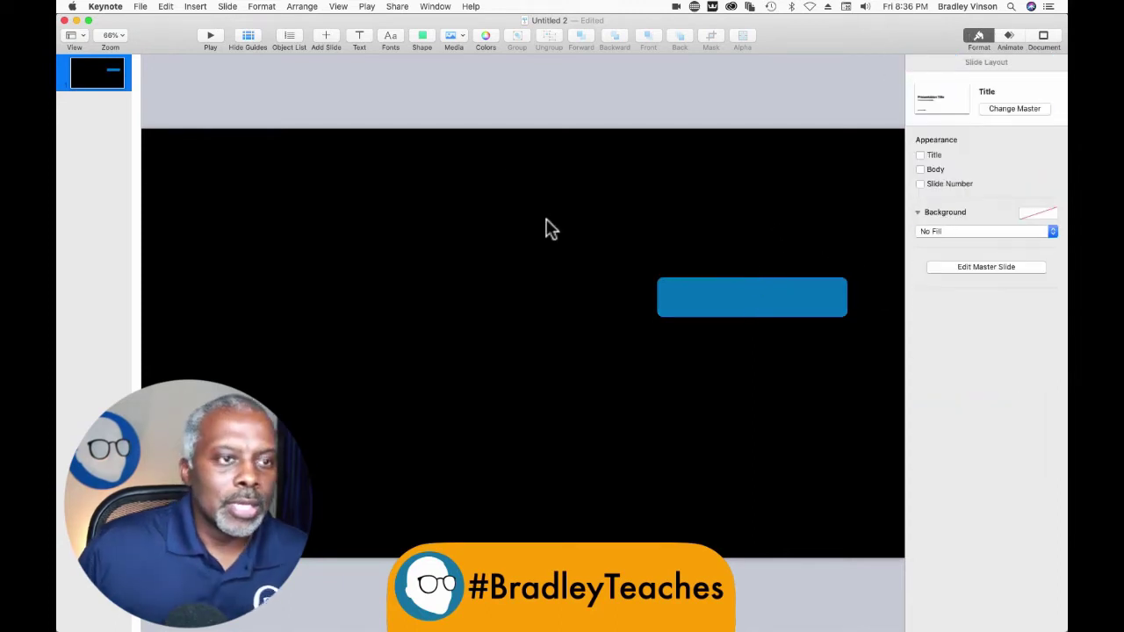
Add a text box over the middle of the blue rectangle and enter LIKE as its text.
{"action": "left_click", "coordinate": [361, 37]}
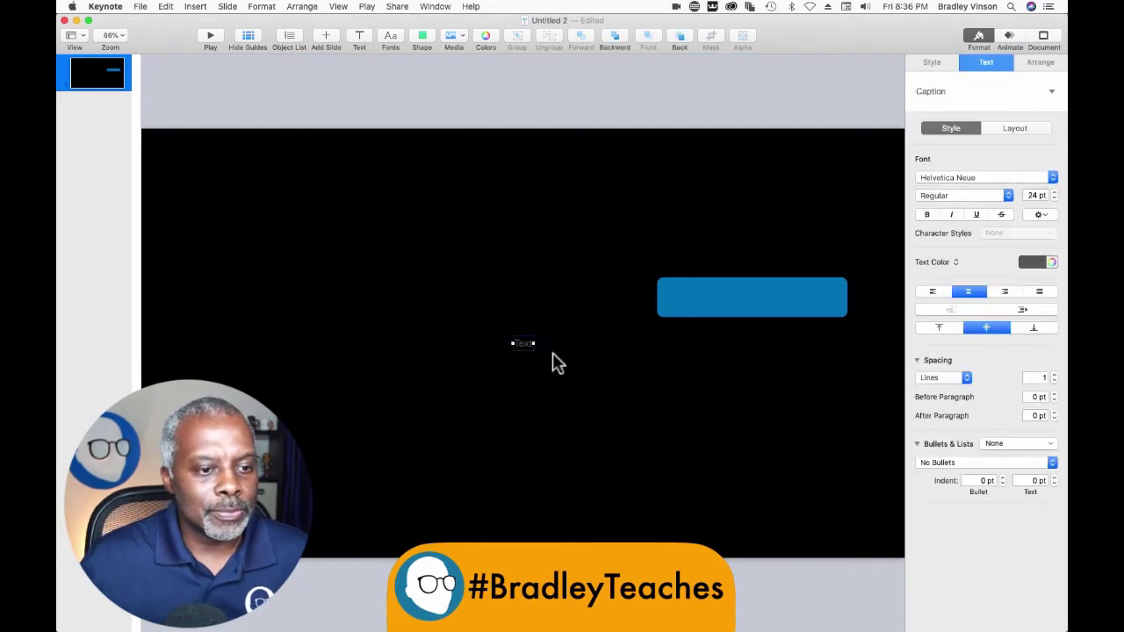
{"action": "left_click_drag", "start_coordinate": [527, 344], "coordinate": [752, 297]}
{"action": "double_click", "coordinate": [752, 298]}
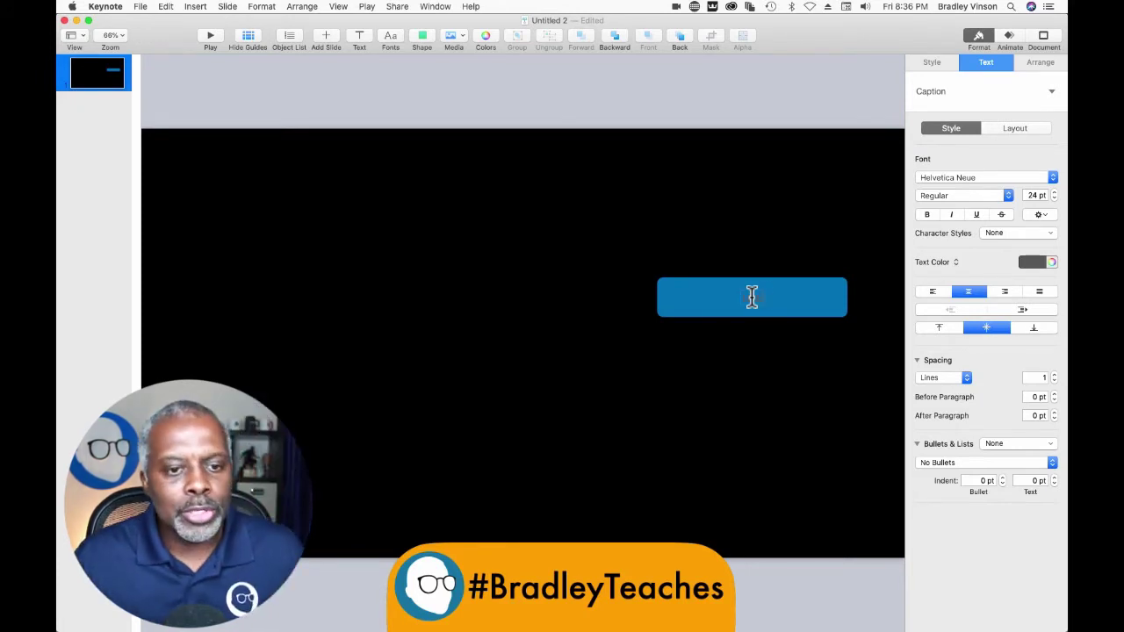
Format the LIKE text in Calibri at 68 pt with a white text color.
{"action": "left_click", "coordinate": [937, 178]}
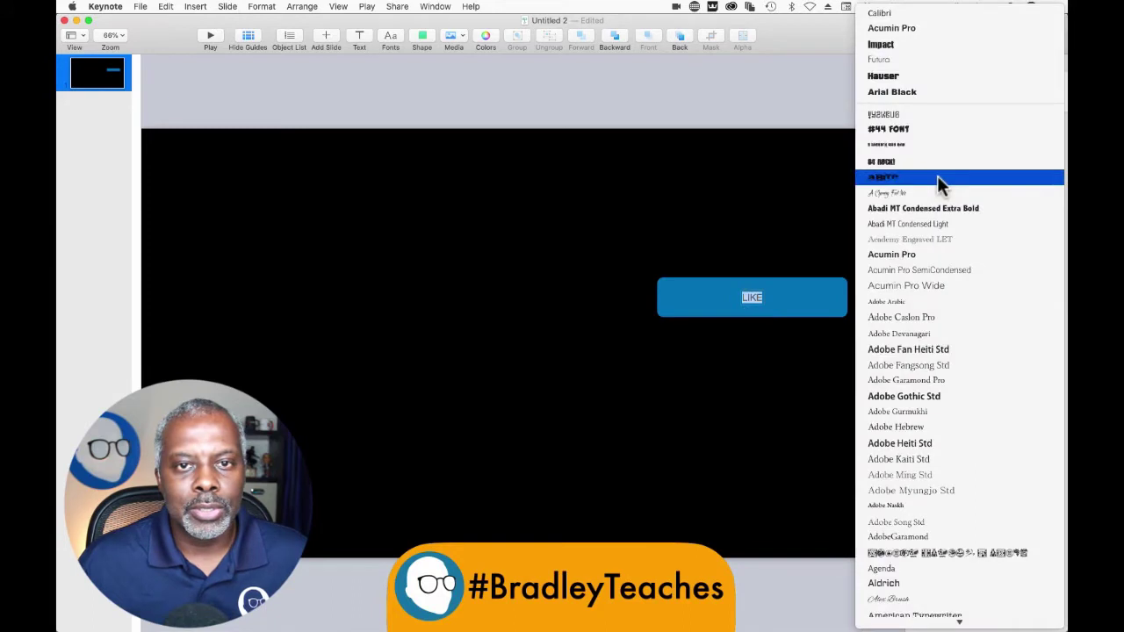
{"action": "key", "text": "Escape"}
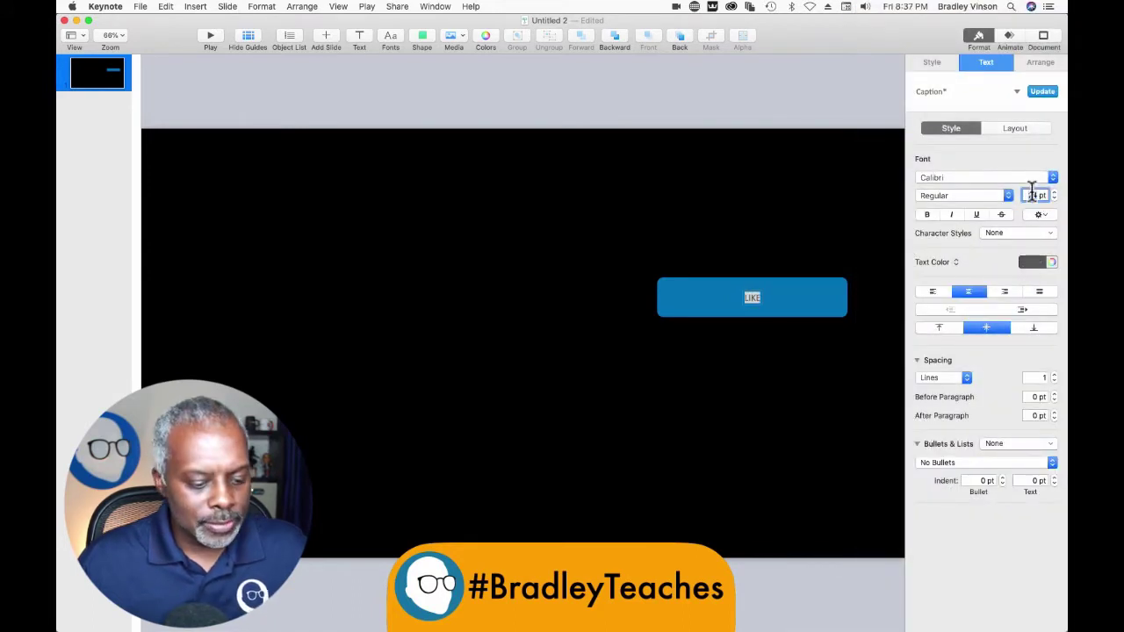
{"action": "left_click", "coordinate": [1025, 261]}
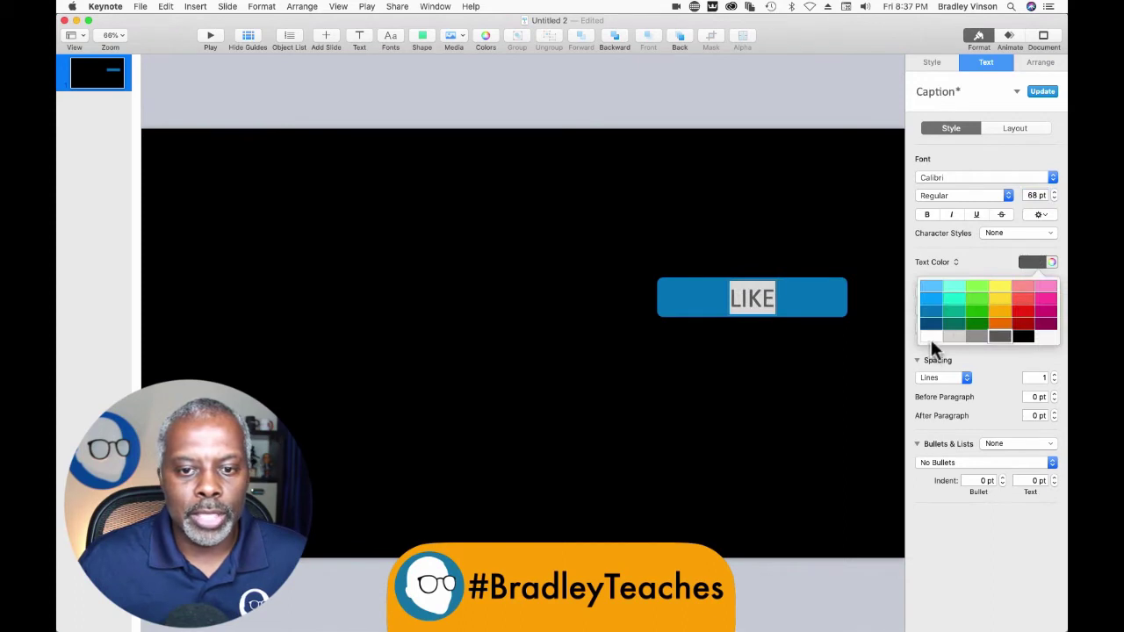
{"action": "left_click", "coordinate": [933, 341]}
Center the LIKE text box on the blue rectangle.
{"action": "left_click", "coordinate": [796, 272]}
{"action": "left_click", "coordinate": [760, 301]}
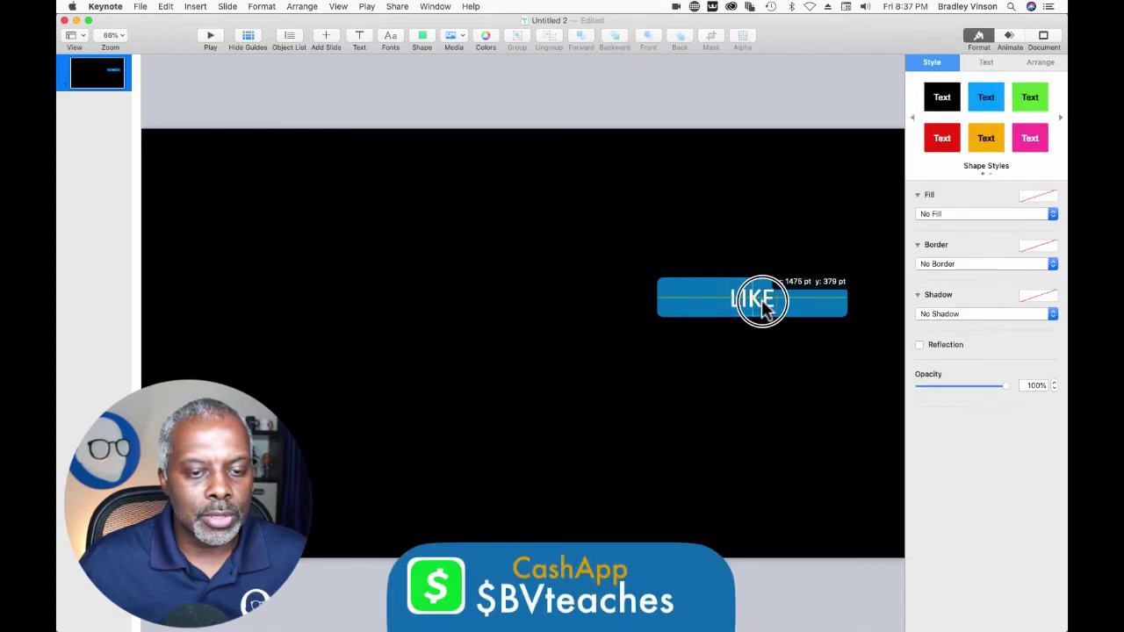
{"action": "left_click", "coordinate": [702, 246]}
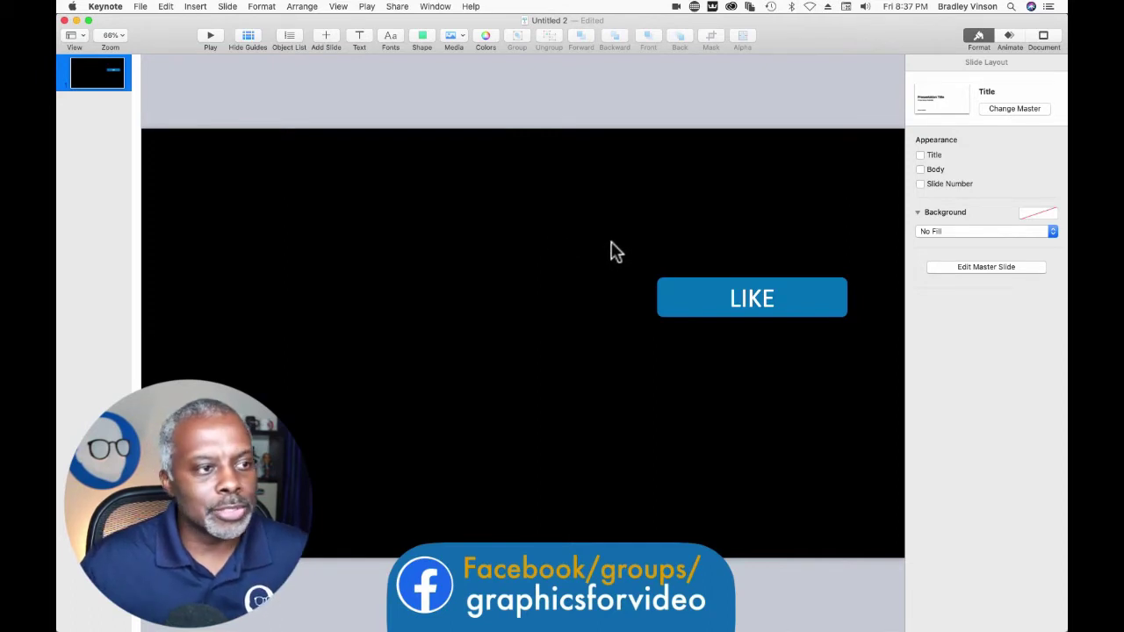
Show the object list and group the LIKE text with the rounded rectangle.
{"action": "left_click", "coordinate": [289, 38]}
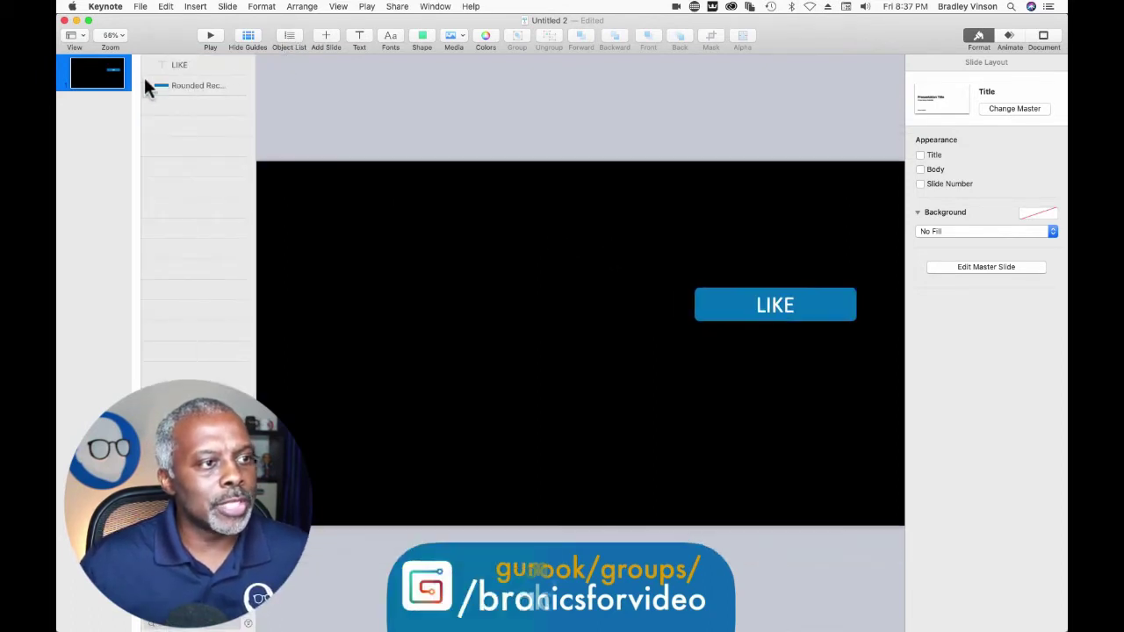
{"action": "left_click", "coordinate": [162, 68]}
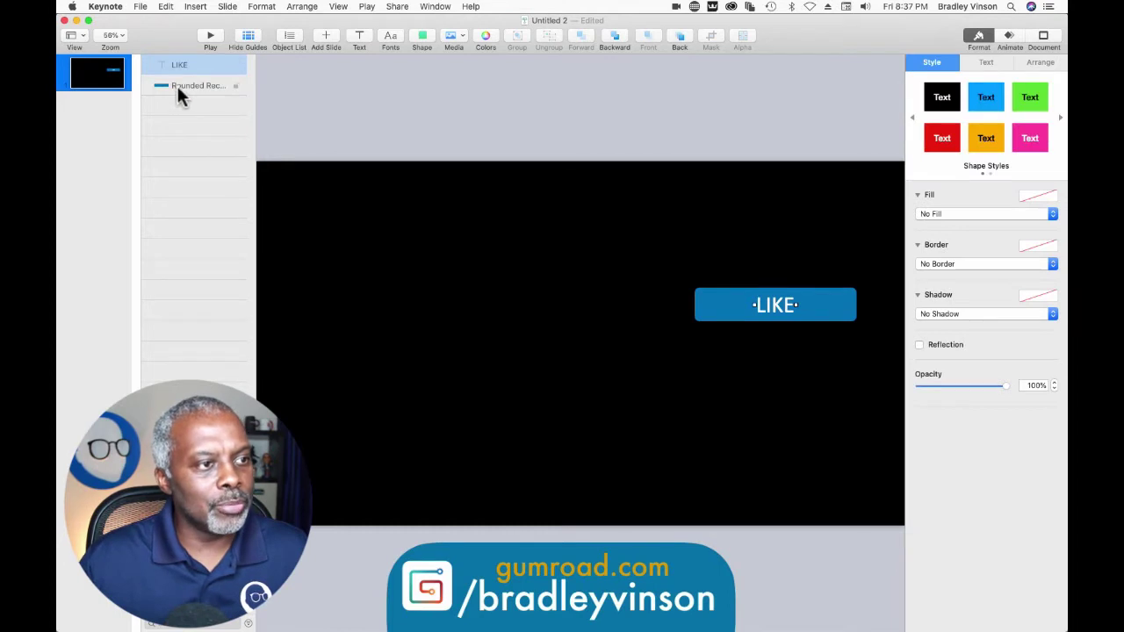
{"action": "left_click", "coordinate": [177, 84], "text": "shift"}
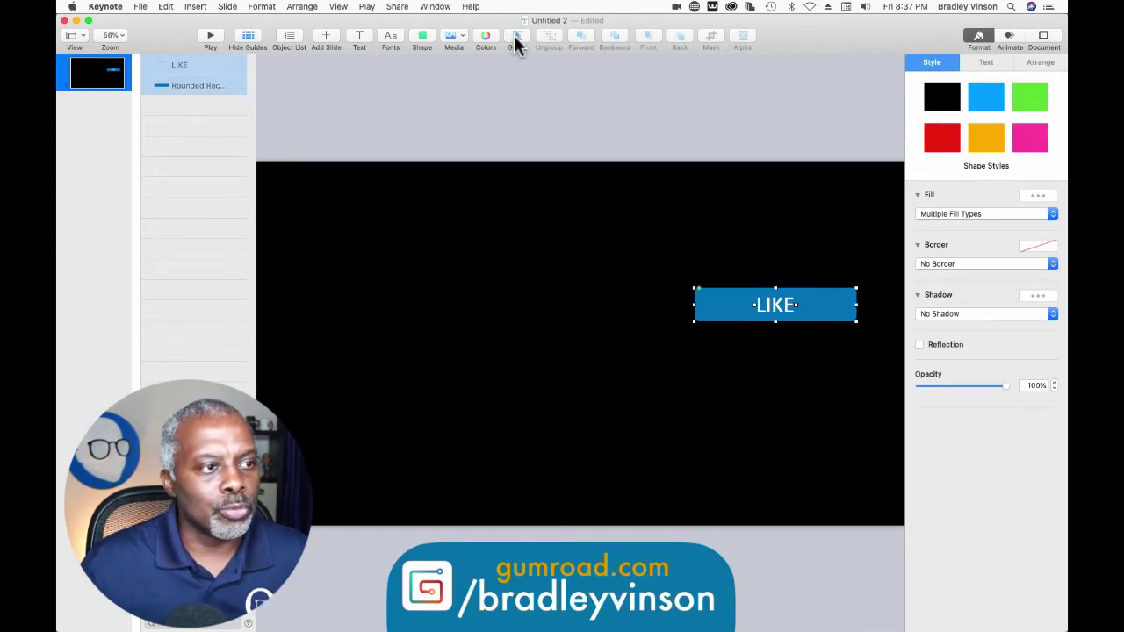
{"action": "left_click", "coordinate": [516, 37]}
{"action": "left_click", "coordinate": [575, 112]}
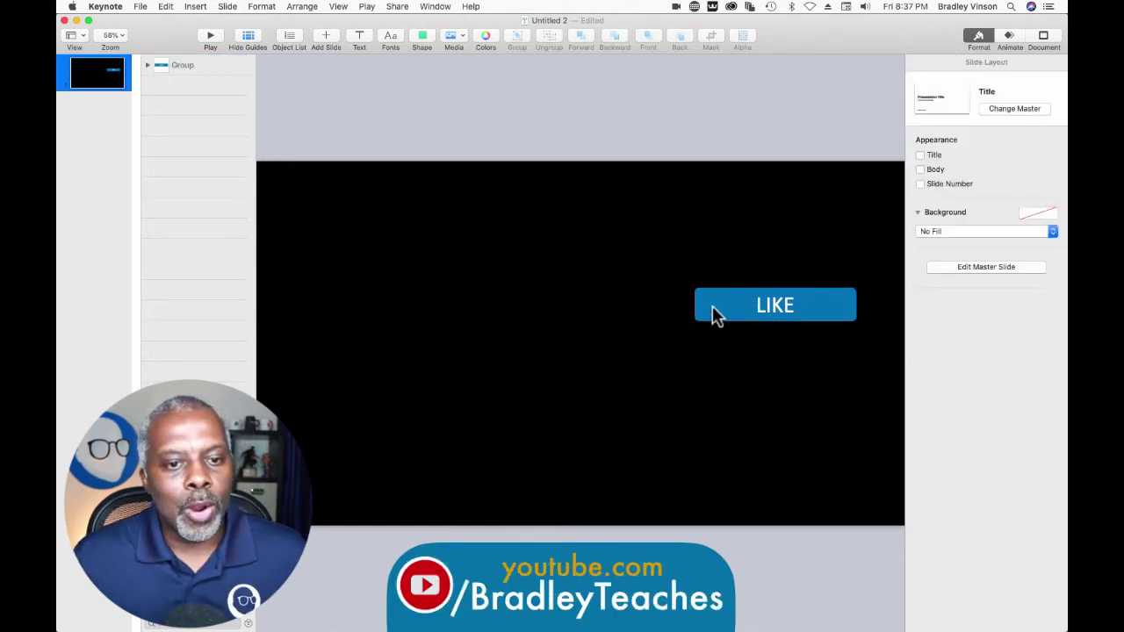
Give the LIKE group a Flip build-in effect lasting 0.50 s with the Top to Bottom direction.
{"action": "left_click", "coordinate": [712, 306]}
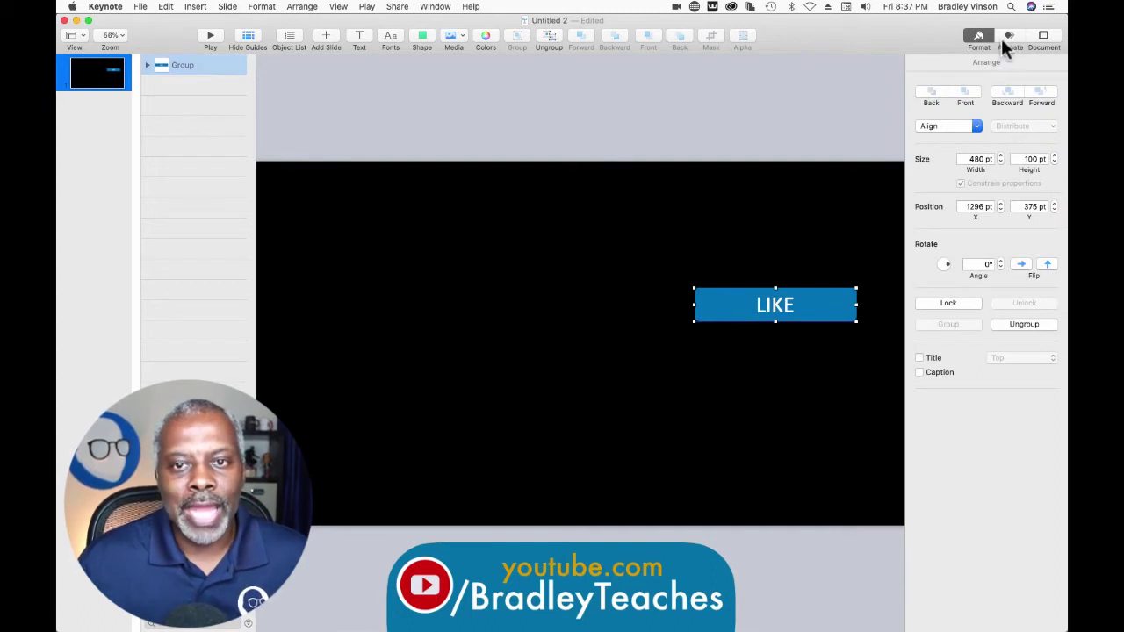
{"action": "left_click", "coordinate": [1007, 38]}
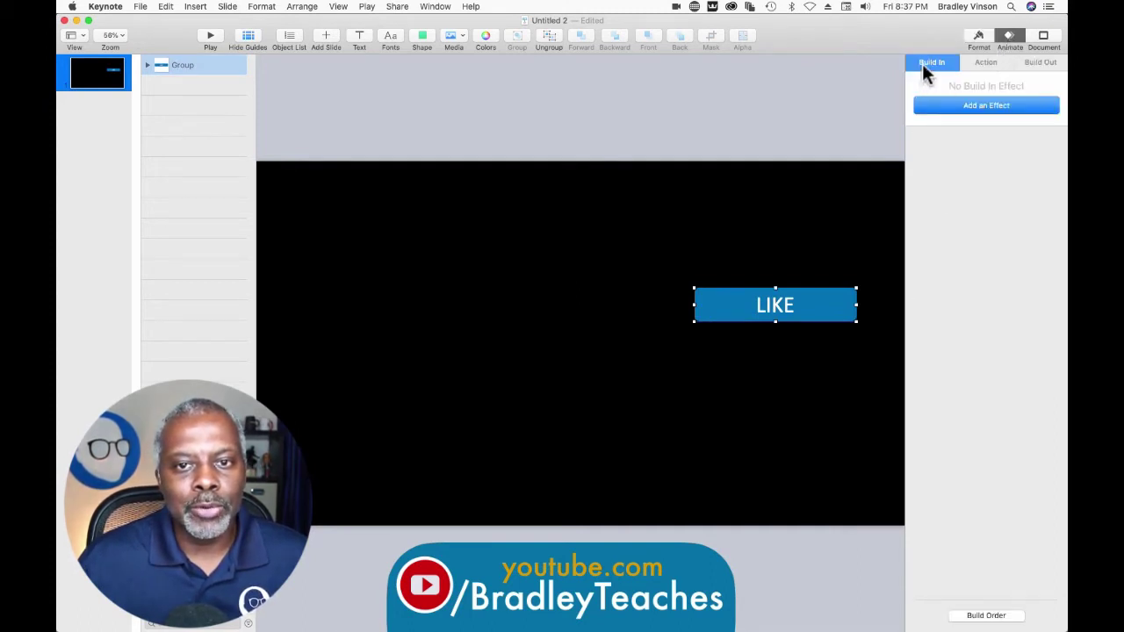
{"action": "left_click", "coordinate": [947, 109]}
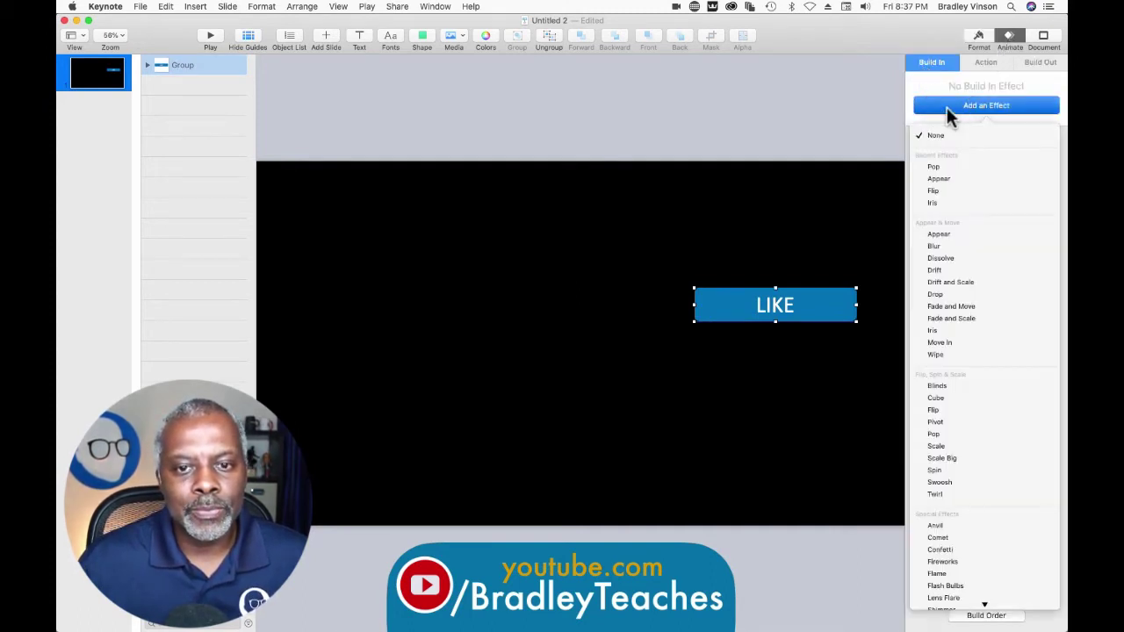
{"action": "left_click", "coordinate": [937, 186]}
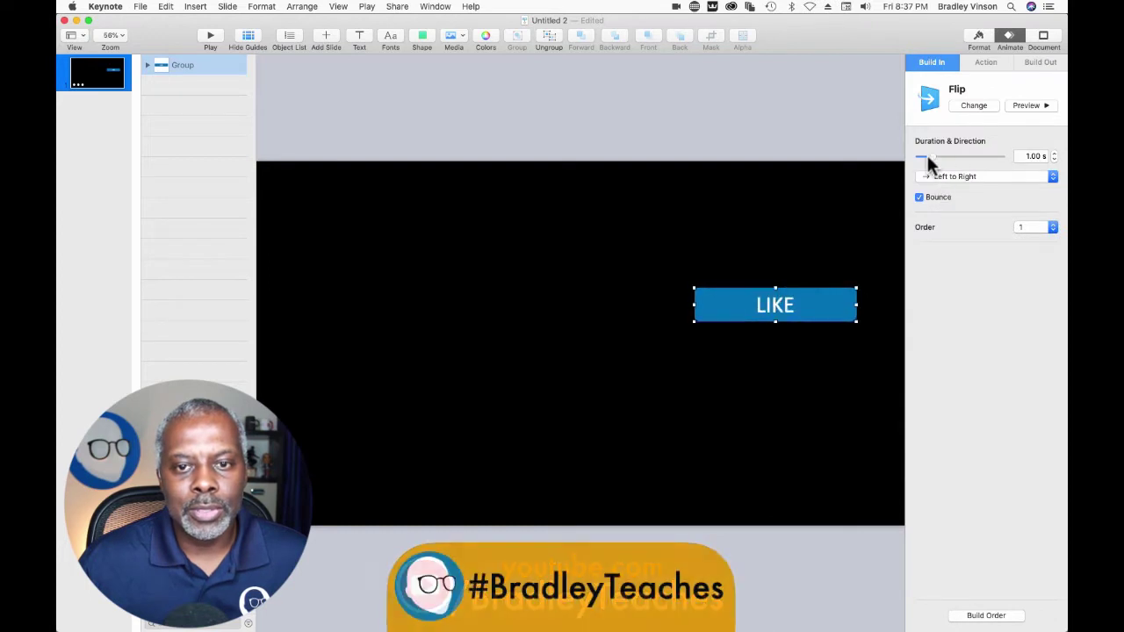
{"action": "left_click_drag", "start_coordinate": [928, 157], "coordinate": [929, 165]}
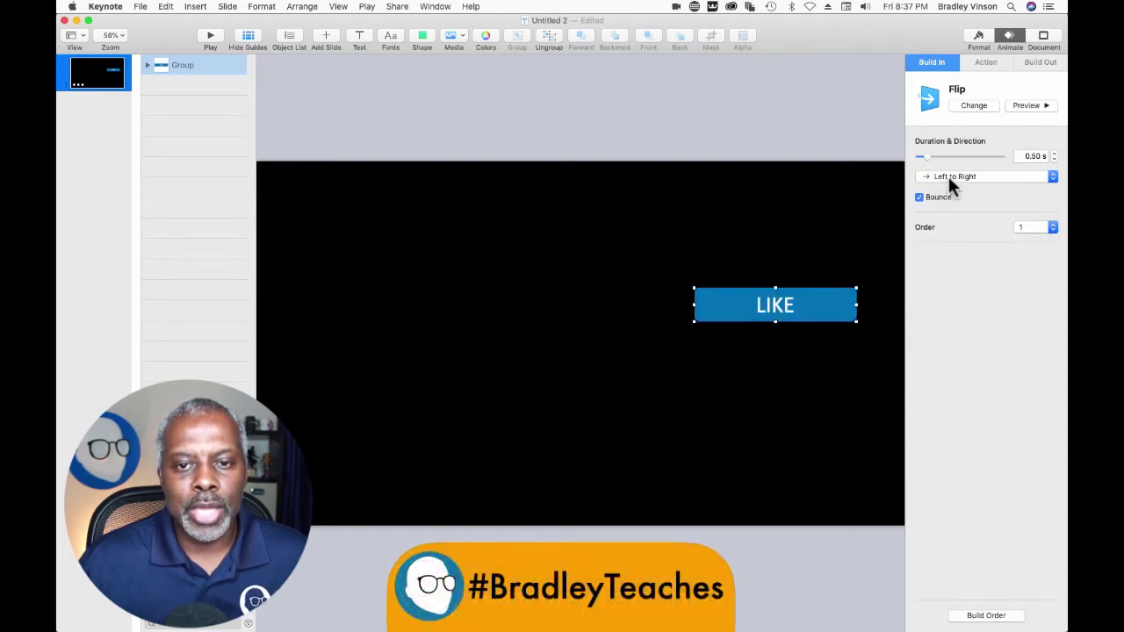
{"action": "left_click", "coordinate": [948, 178]}
{"action": "left_click", "coordinate": [947, 205]}
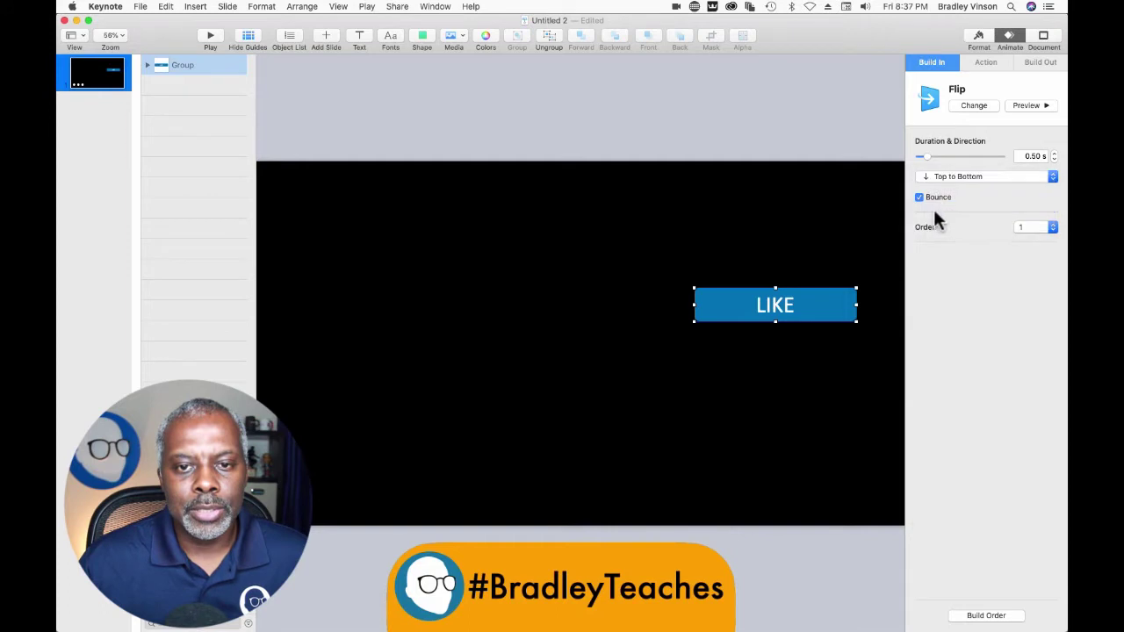
Give the LIKE group a Flip build-out effect lasting 0.50 s with the Top to Bottom direction.
{"action": "left_click", "coordinate": [1040, 63]}
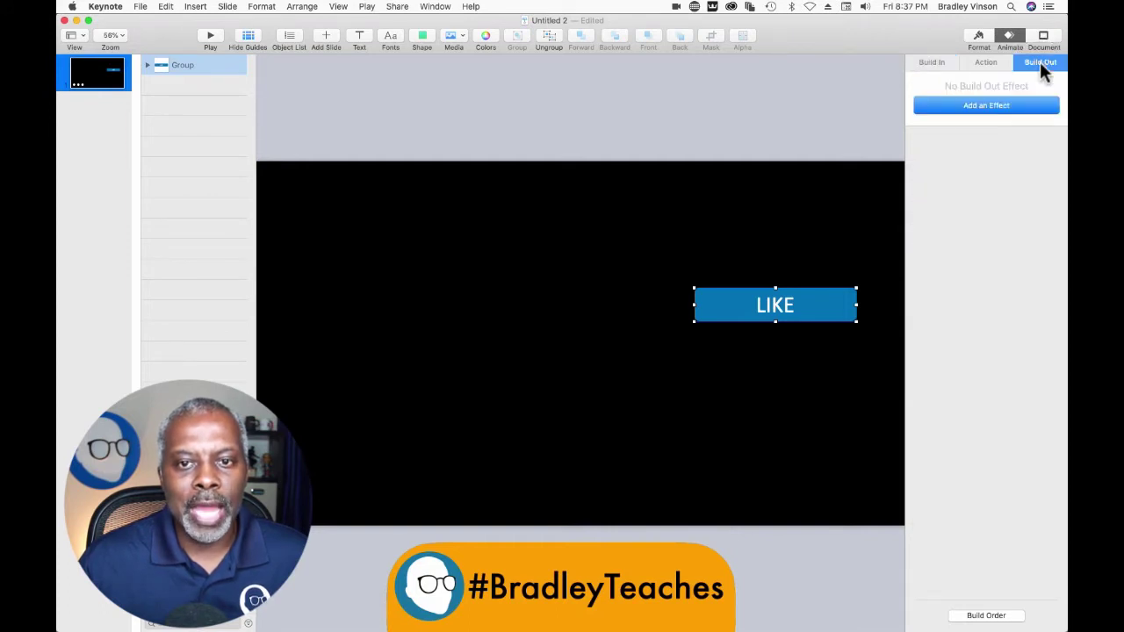
{"action": "left_click", "coordinate": [943, 108]}
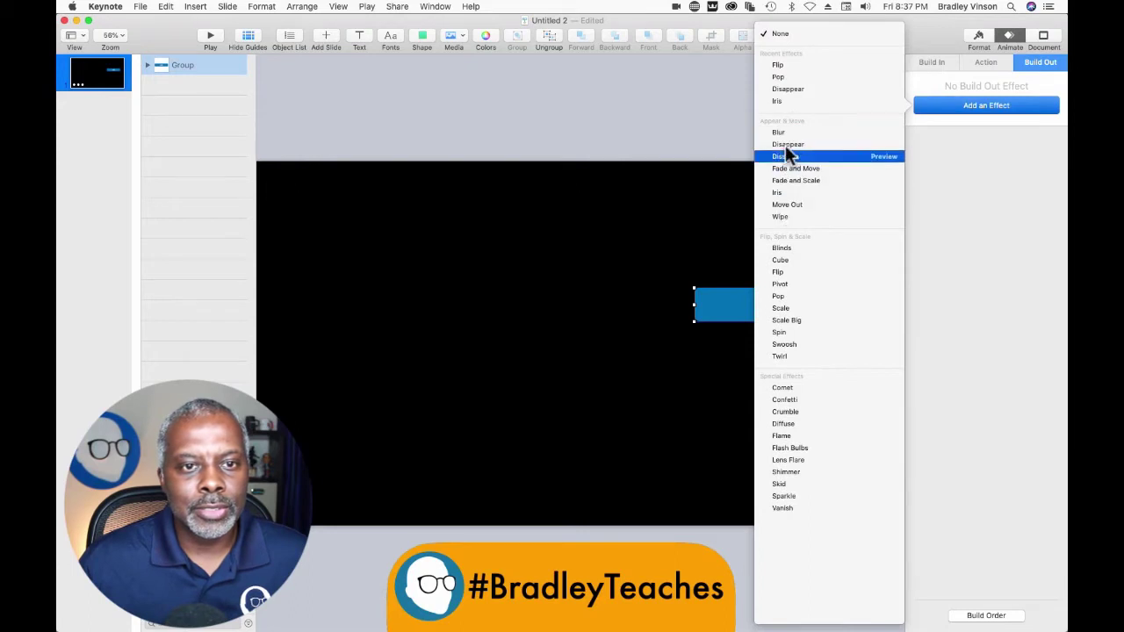
{"action": "left_click", "coordinate": [778, 63]}
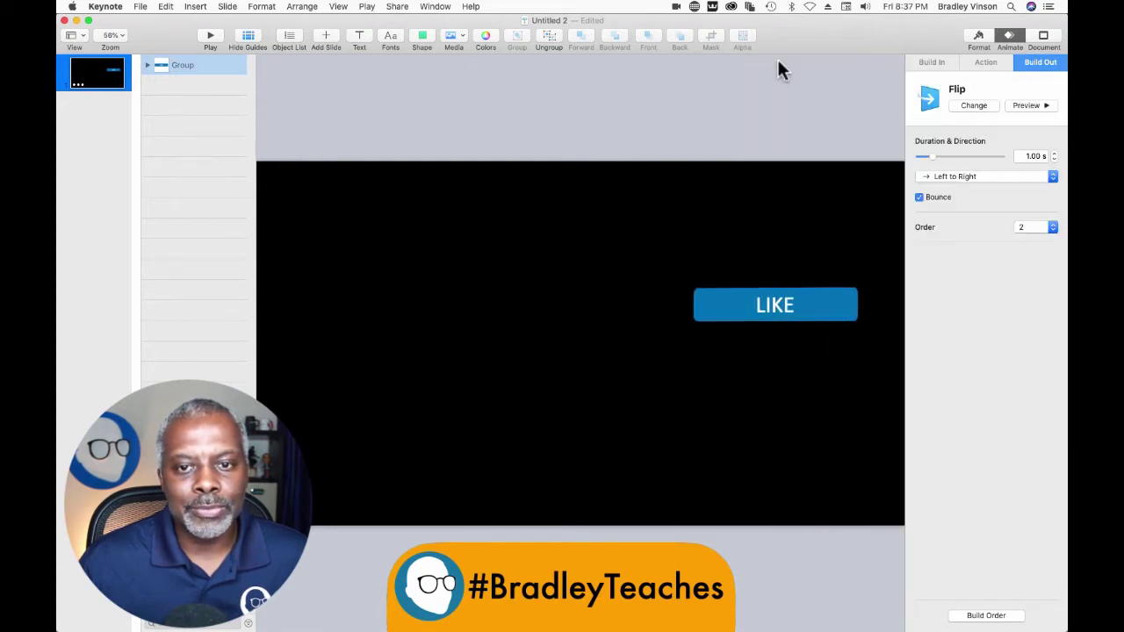
{"action": "left_click", "coordinate": [991, 179]}
{"action": "left_click", "coordinate": [957, 205]}
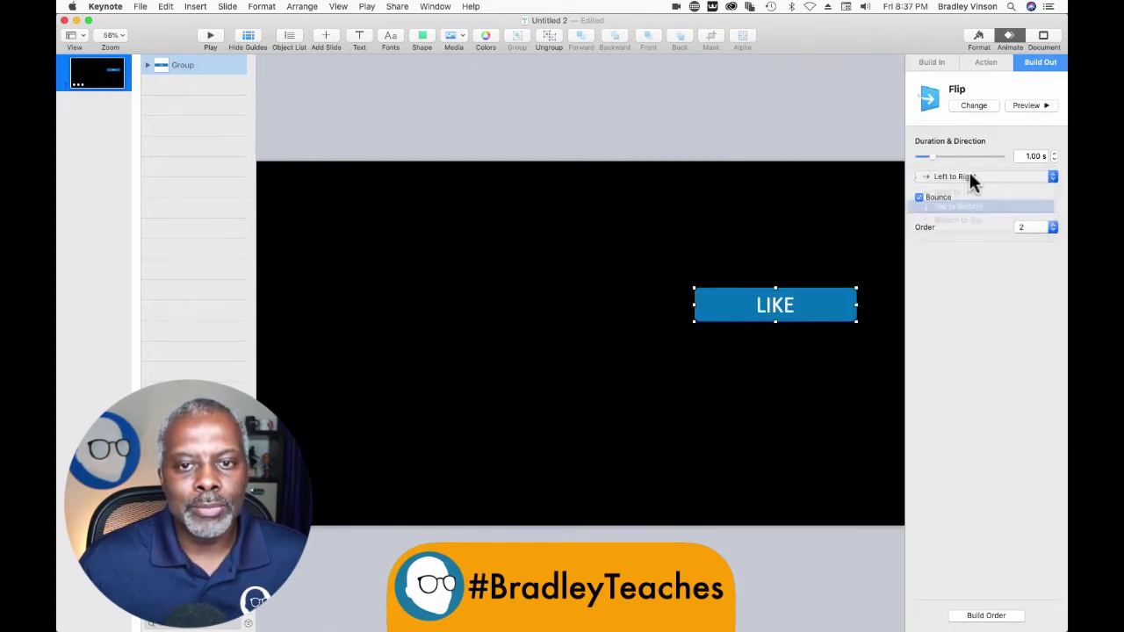
{"action": "left_click_drag", "start_coordinate": [933, 157], "coordinate": [922, 158]}
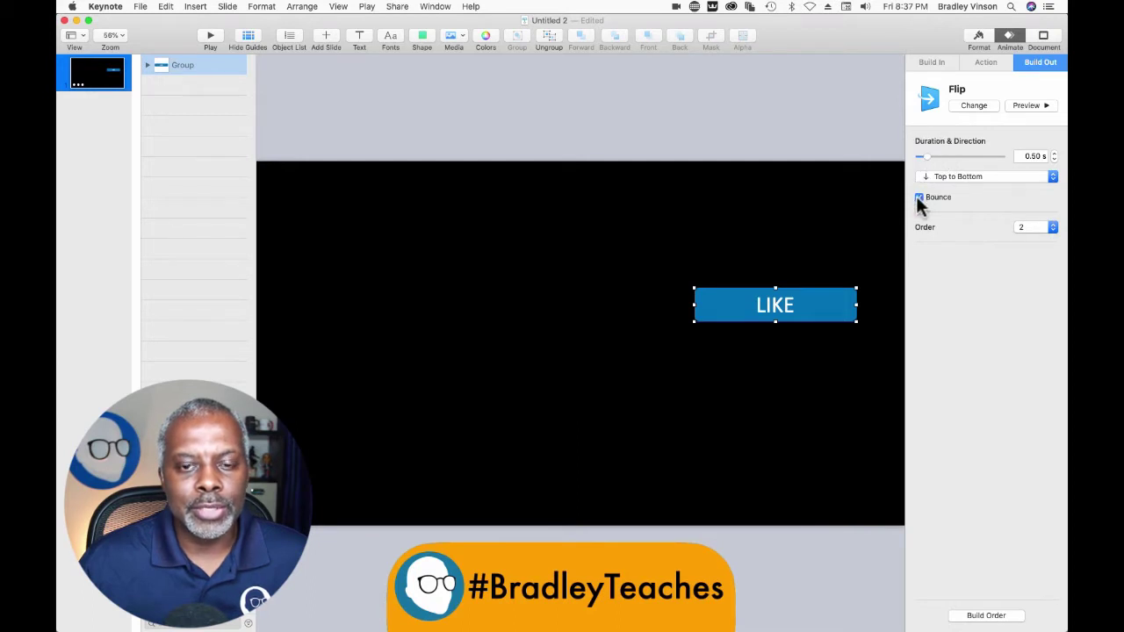
{"action": "left_click", "coordinate": [833, 210]}
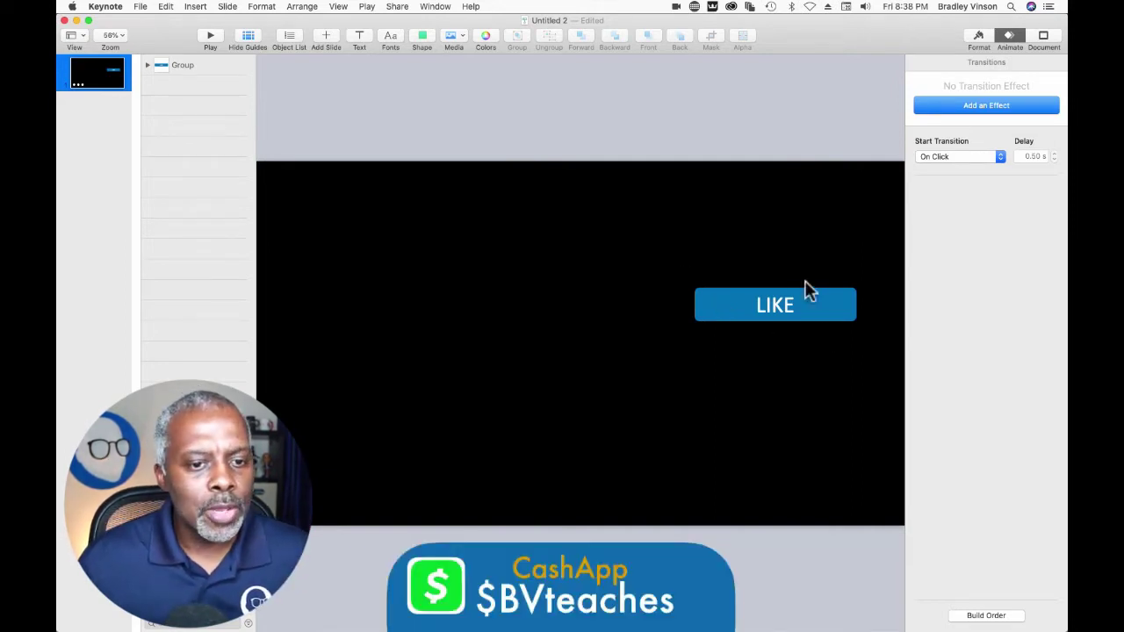
Duplicate the LIKE group twice and space the three buttons evenly in a vertical stack.
{"action": "left_click", "coordinate": [186, 65]}
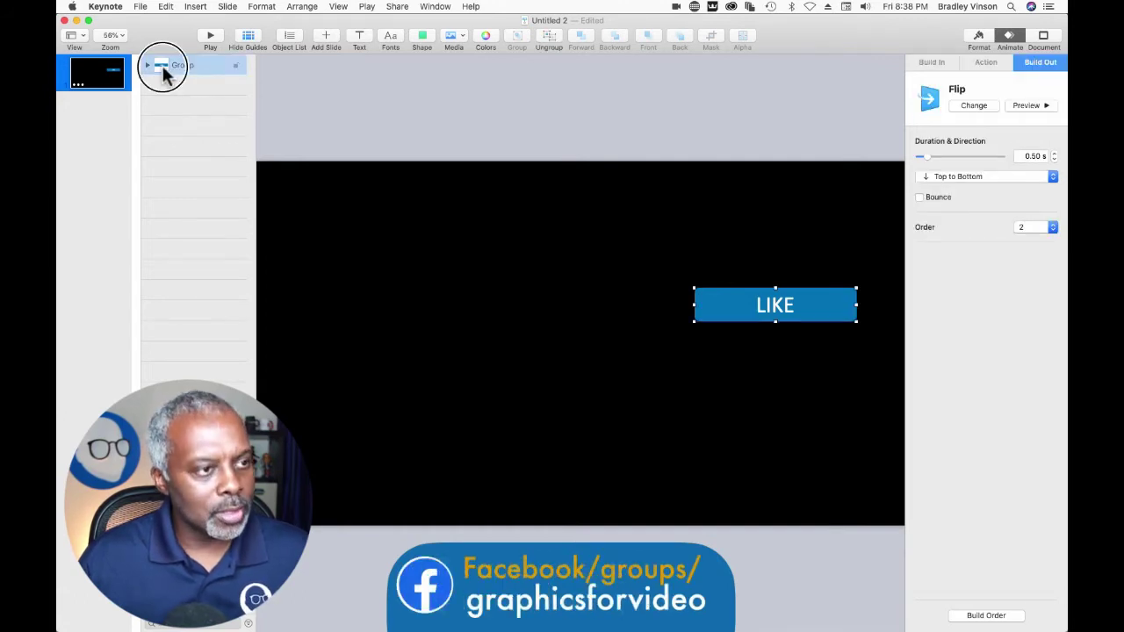
{"action": "left_click_drag", "start_coordinate": [163, 72], "coordinate": [163, 107]}
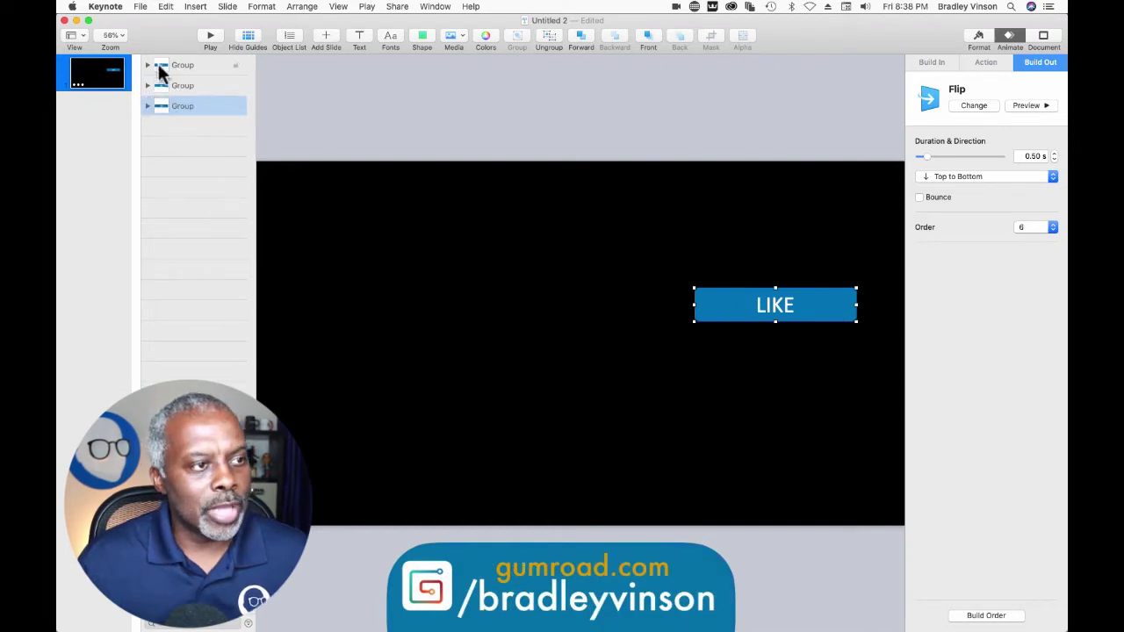
{"action": "left_click", "coordinate": [160, 71]}
{"action": "left_click_drag", "start_coordinate": [733, 302], "coordinate": [730, 228]}
{"action": "left_click", "coordinate": [199, 88]}
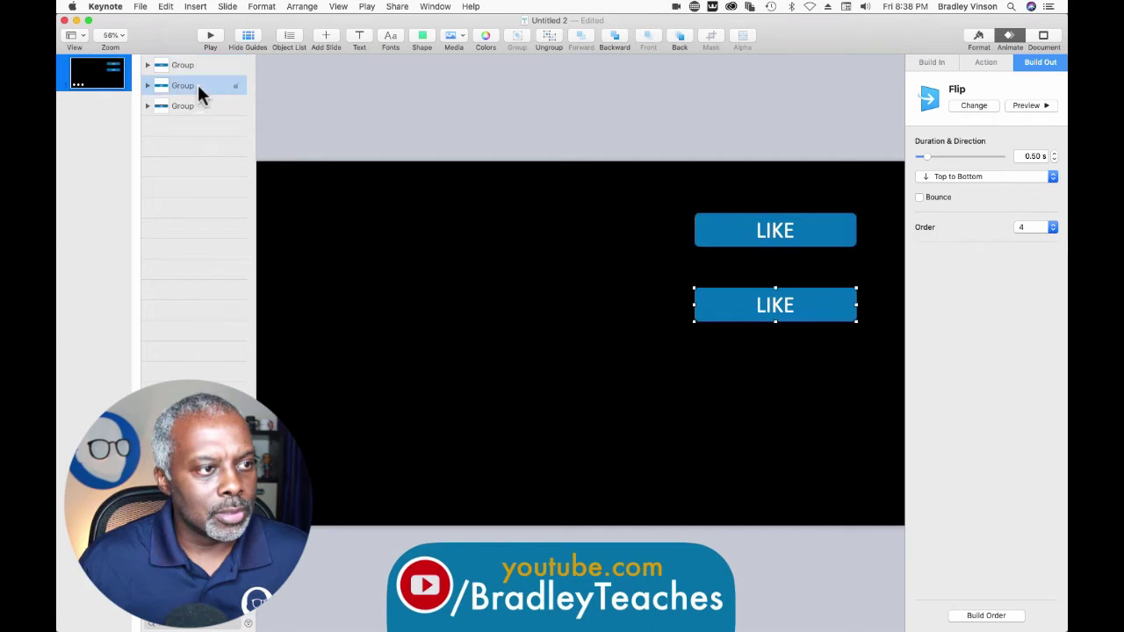
{"action": "left_click_drag", "start_coordinate": [732, 312], "coordinate": [733, 363]}
{"action": "left_click_drag", "start_coordinate": [732, 231], "coordinate": [732, 267]}
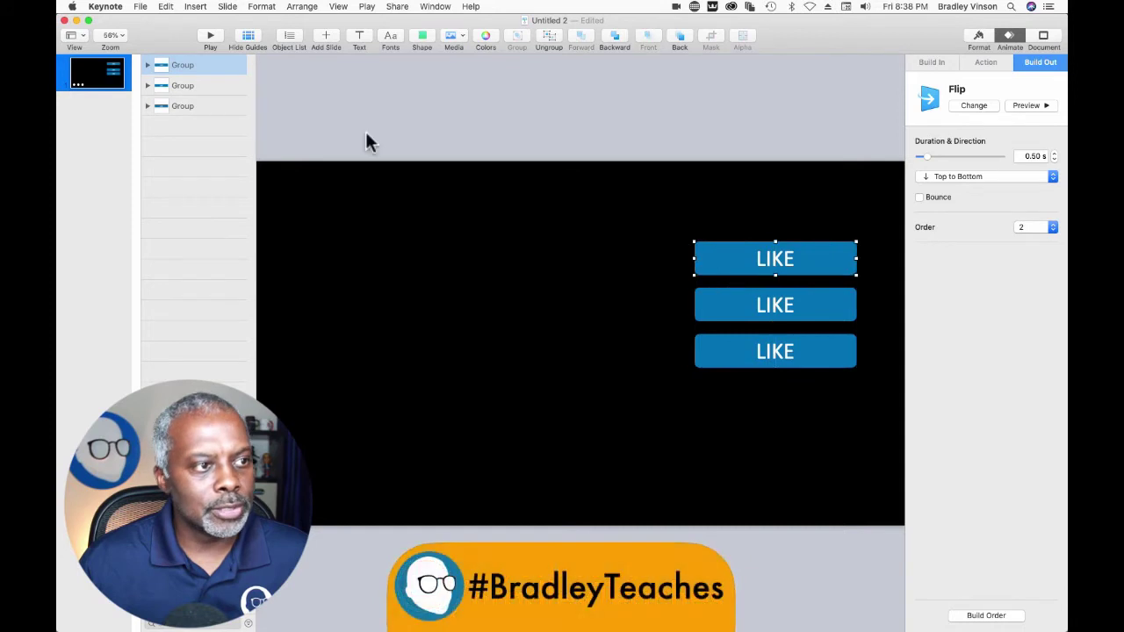
Reorder the object list so the lowest button's group is last, and check that the list matches the stacking on the slide.
{"action": "left_click", "coordinate": [200, 86]}
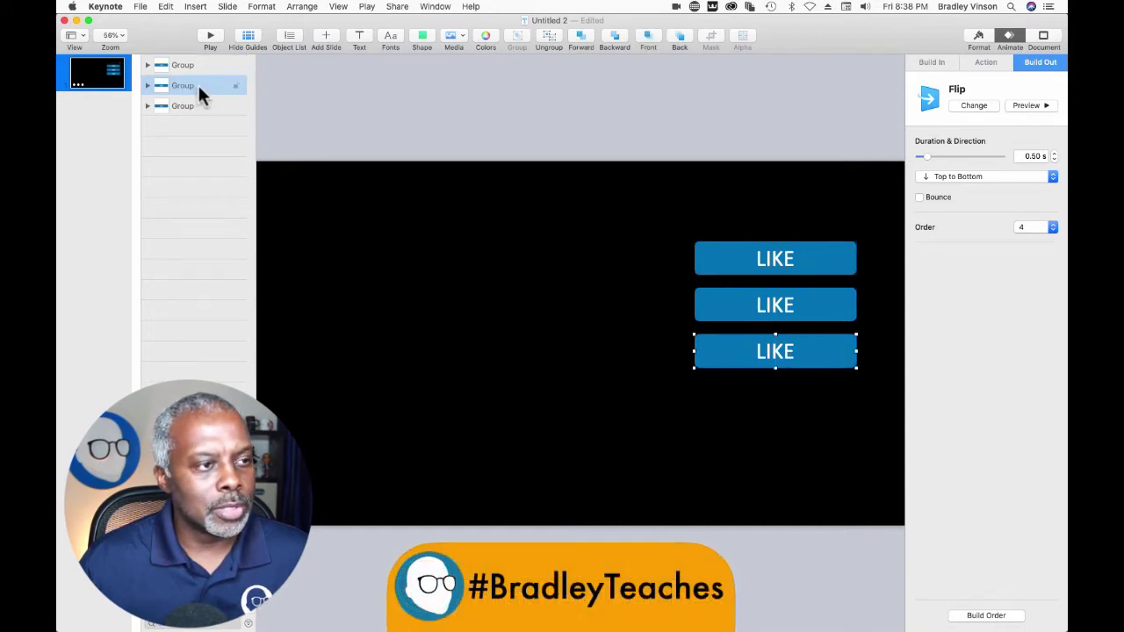
{"action": "left_click_drag", "start_coordinate": [207, 85], "coordinate": [211, 141]}
{"action": "left_click", "coordinate": [192, 69]}
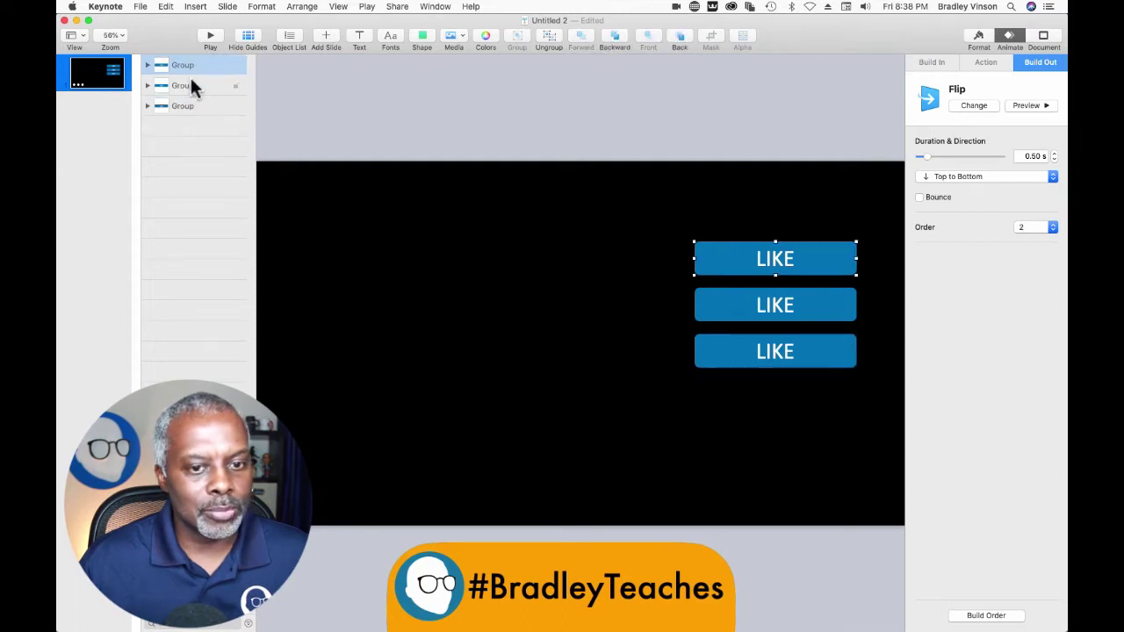
{"action": "left_click", "coordinate": [190, 84]}
{"action": "left_click", "coordinate": [193, 106]}
Move all three LIKE buttons together farther down and to the right on the slide.
{"action": "left_click", "coordinate": [671, 253]}
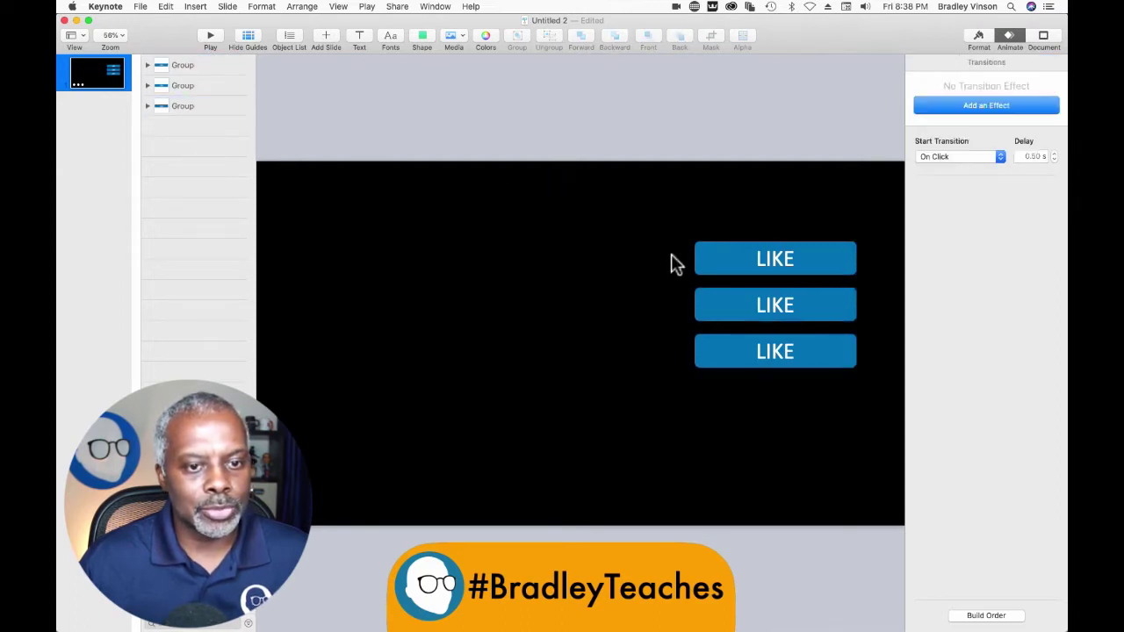
{"action": "left_click_drag", "start_coordinate": [659, 213], "coordinate": [848, 419]}
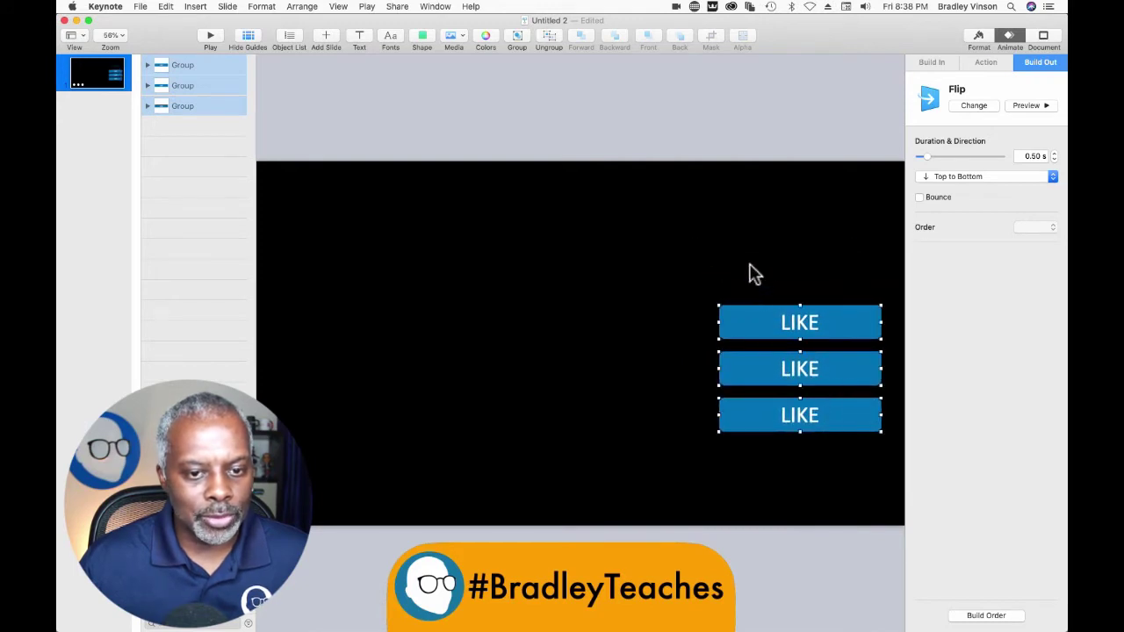
{"action": "left_click", "coordinate": [750, 272]}
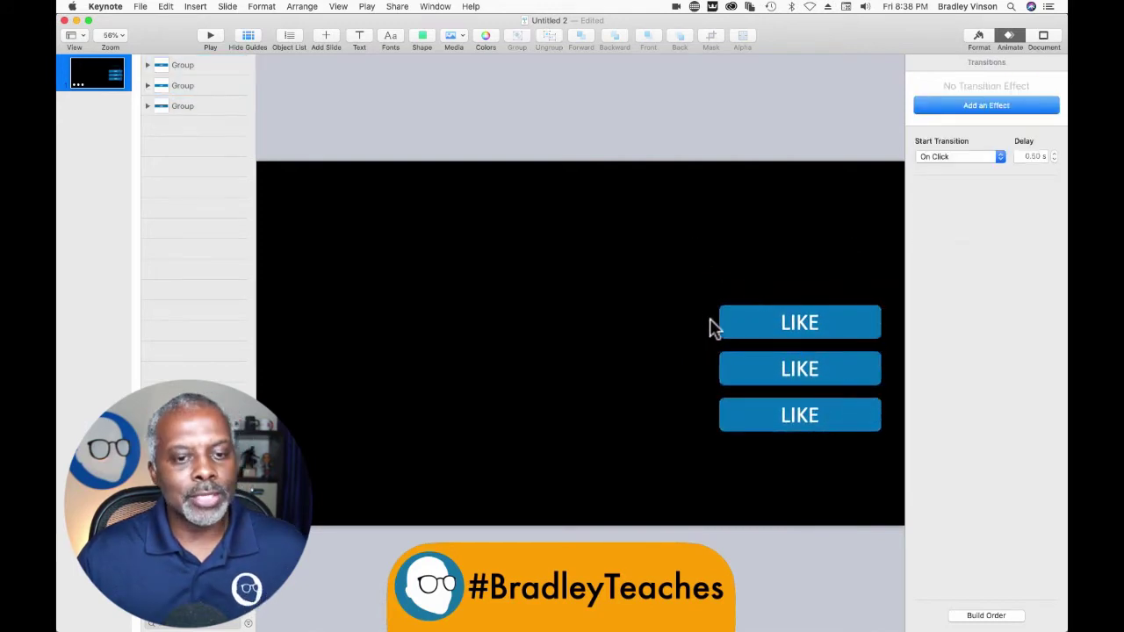
Rename the three groups in the object list LIKE, COMMENT and SUB from top to bottom.
{"action": "left_click", "coordinate": [177, 66]}
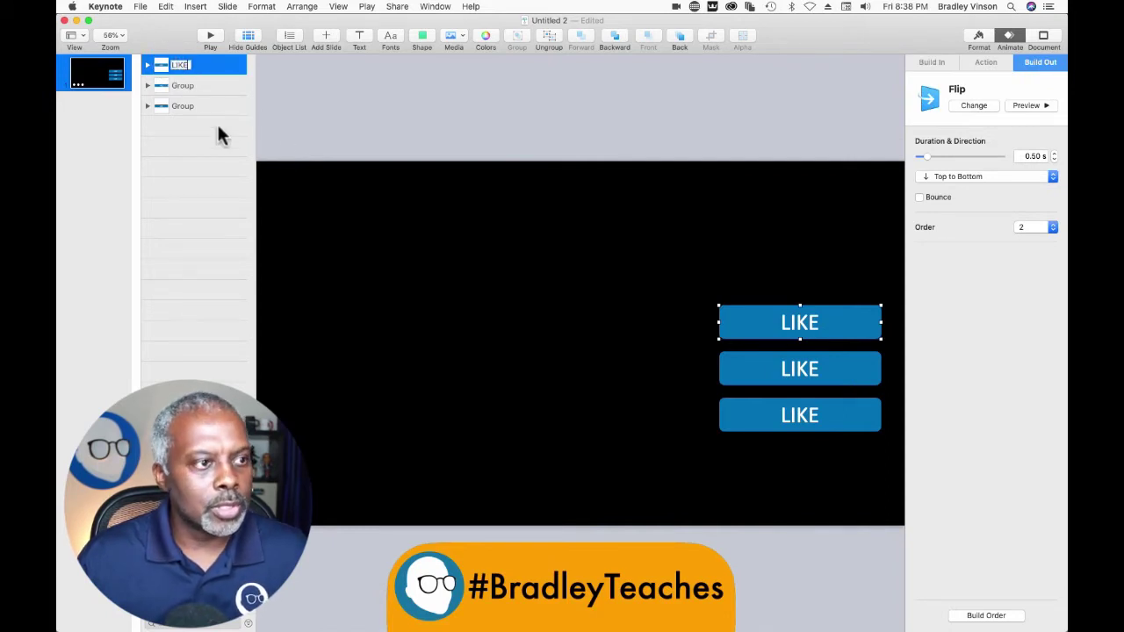
{"action": "left_click", "coordinate": [178, 86]}
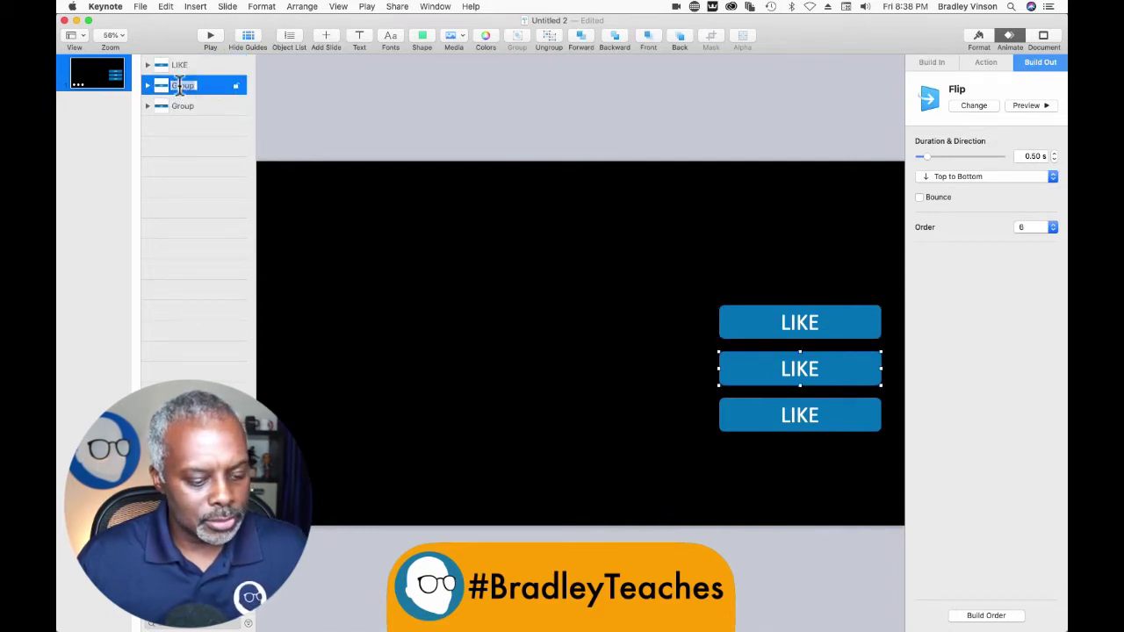
{"action": "type", "text": "COMMENT"}
{"action": "double_click", "coordinate": [188, 109]}
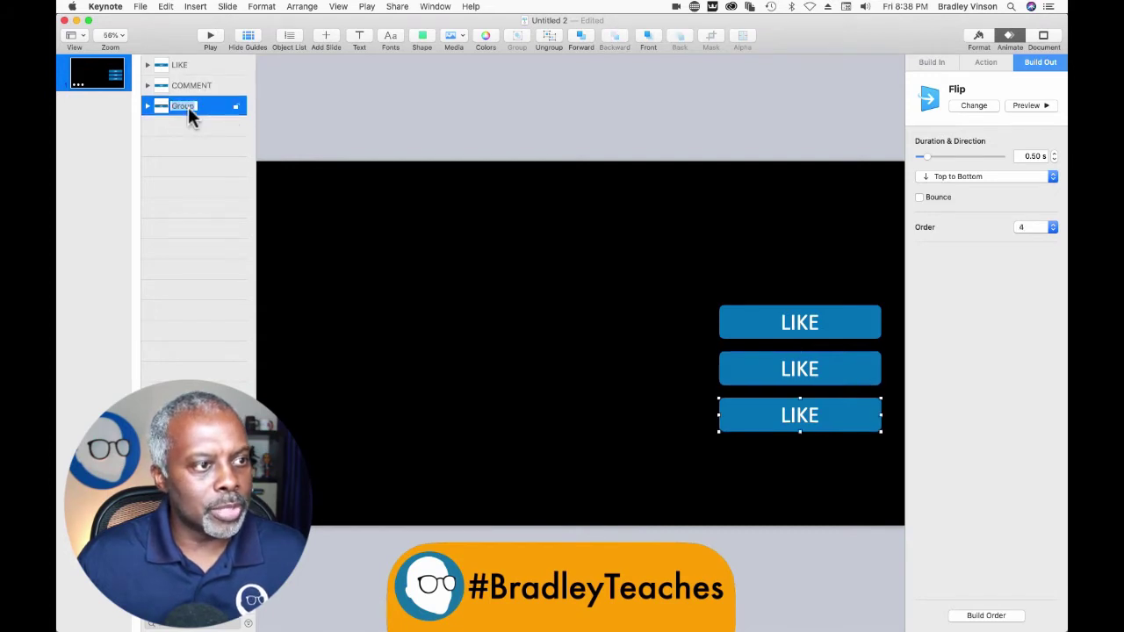
{"action": "type", "text": "SUB"}
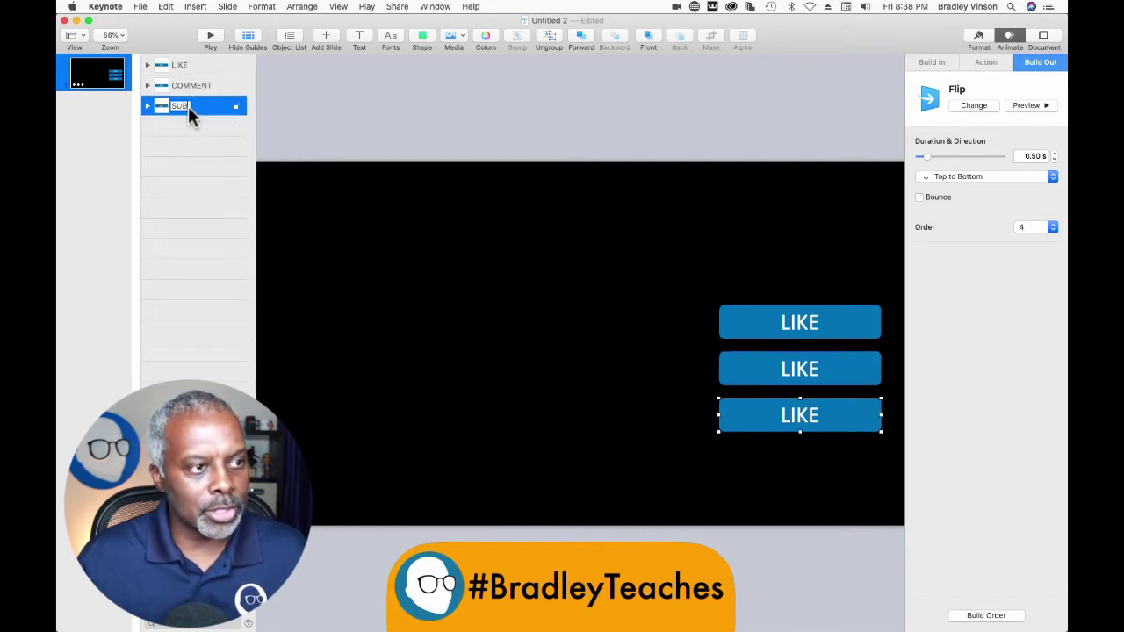
{"action": "left_click", "coordinate": [644, 350]}
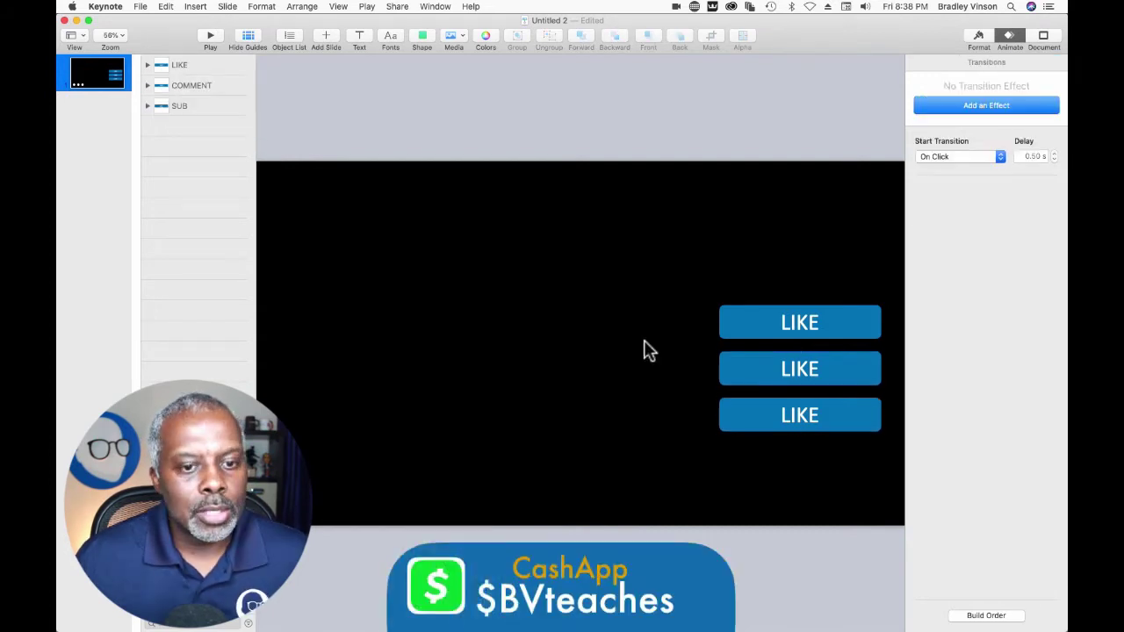
Change the build-in effect of the LIKE group to Pop.
{"action": "left_click", "coordinate": [758, 324]}
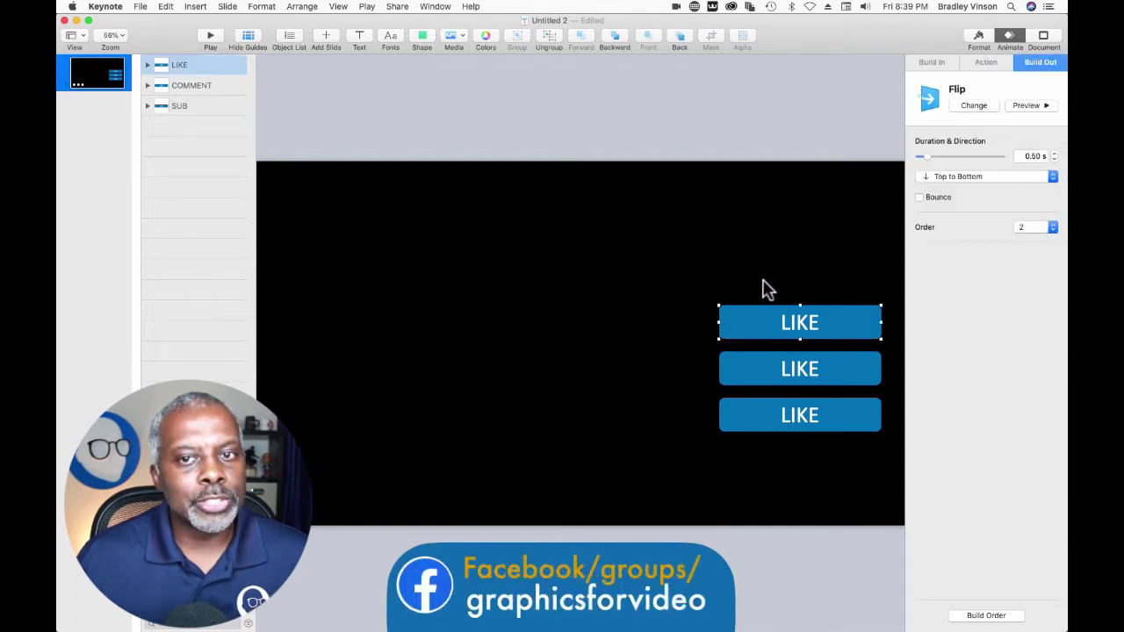
{"action": "left_click", "coordinate": [929, 63]}
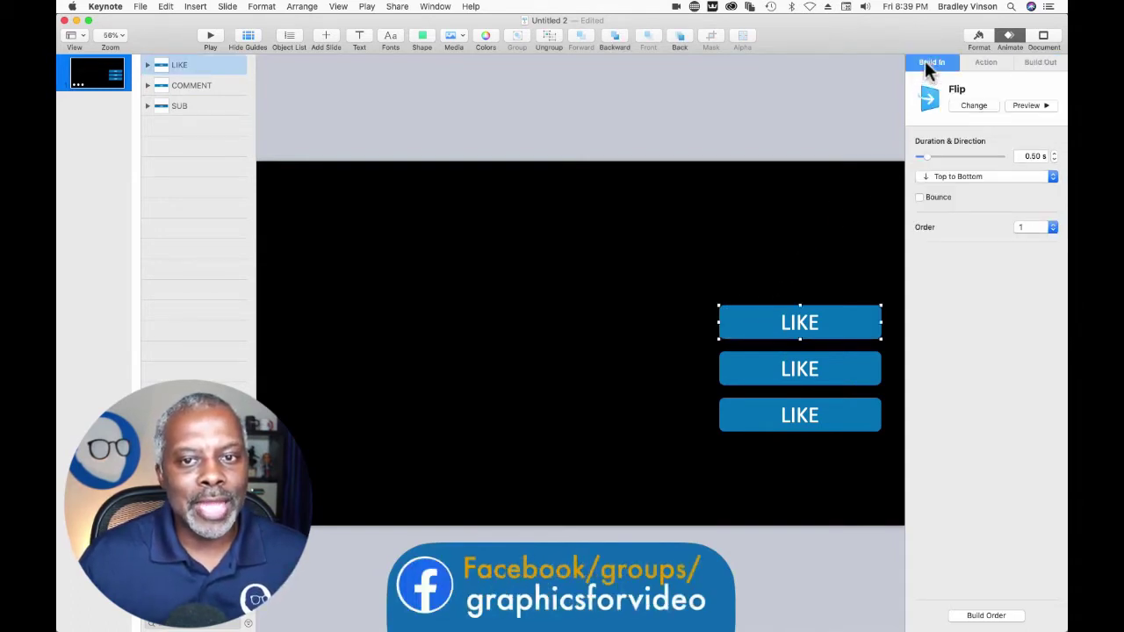
{"action": "left_click", "coordinate": [961, 104]}
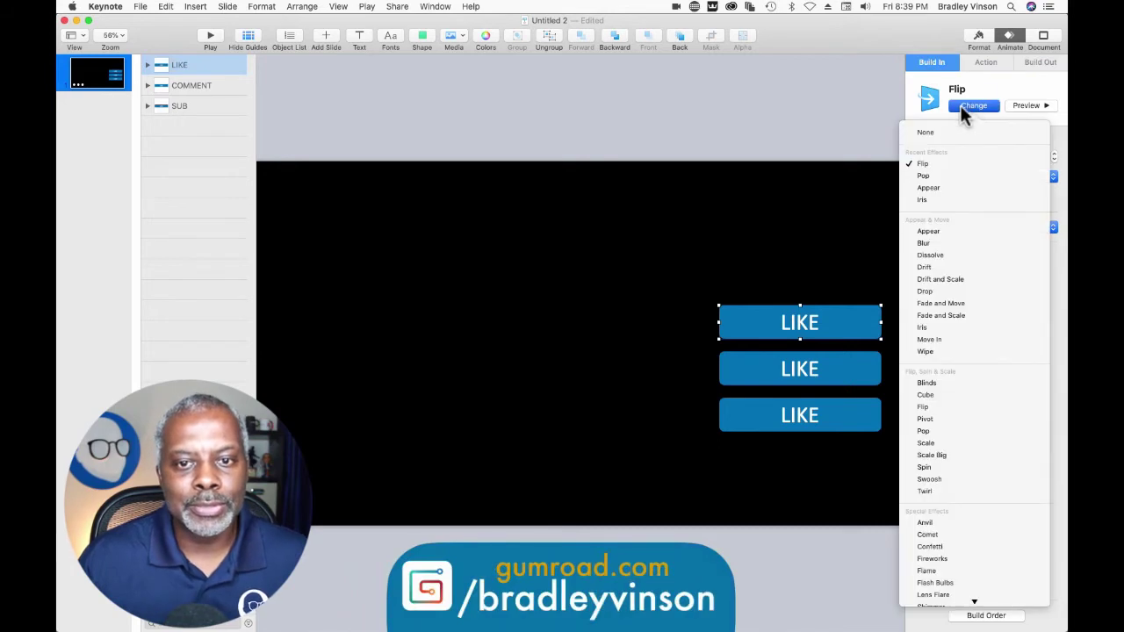
{"action": "left_click", "coordinate": [925, 178]}
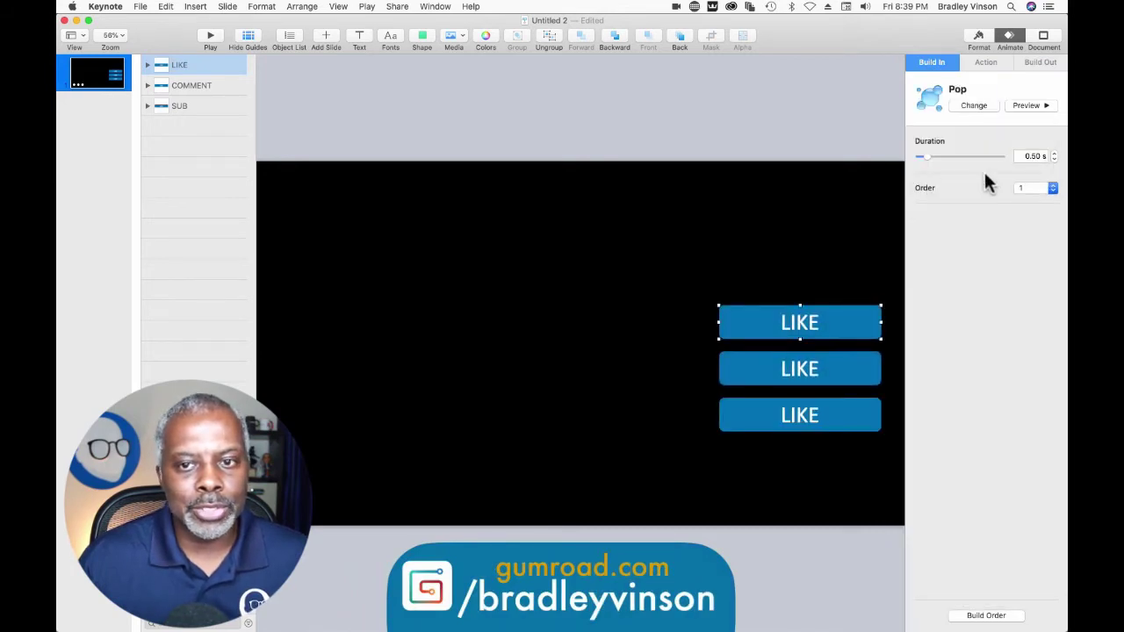
{"action": "left_click", "coordinate": [736, 245]}
Replace the LIKE text inside the COMMENT group with COMMENT.
{"action": "left_click", "coordinate": [752, 367]}
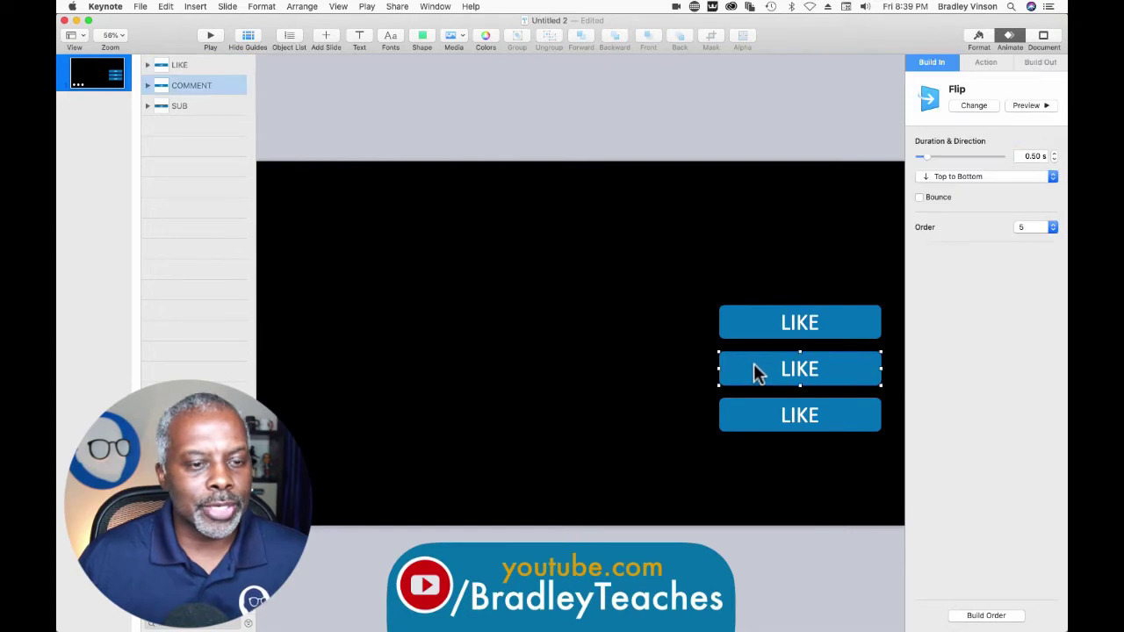
{"action": "left_click", "coordinate": [147, 86]}
{"action": "left_click", "coordinate": [188, 108]}
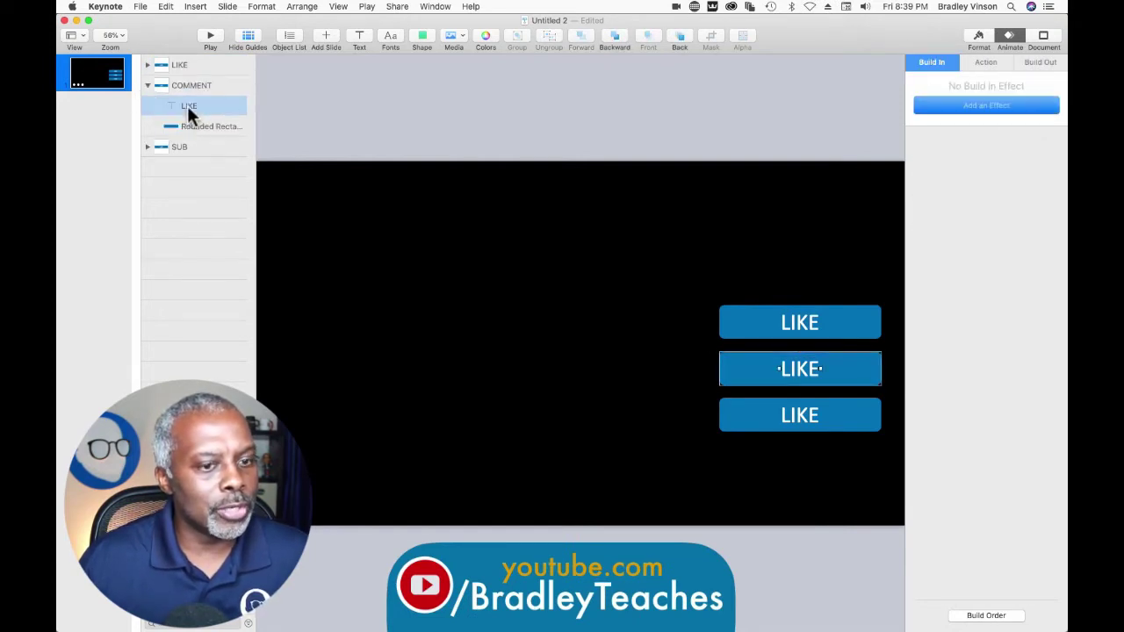
{"action": "double_click", "coordinate": [789, 365]}
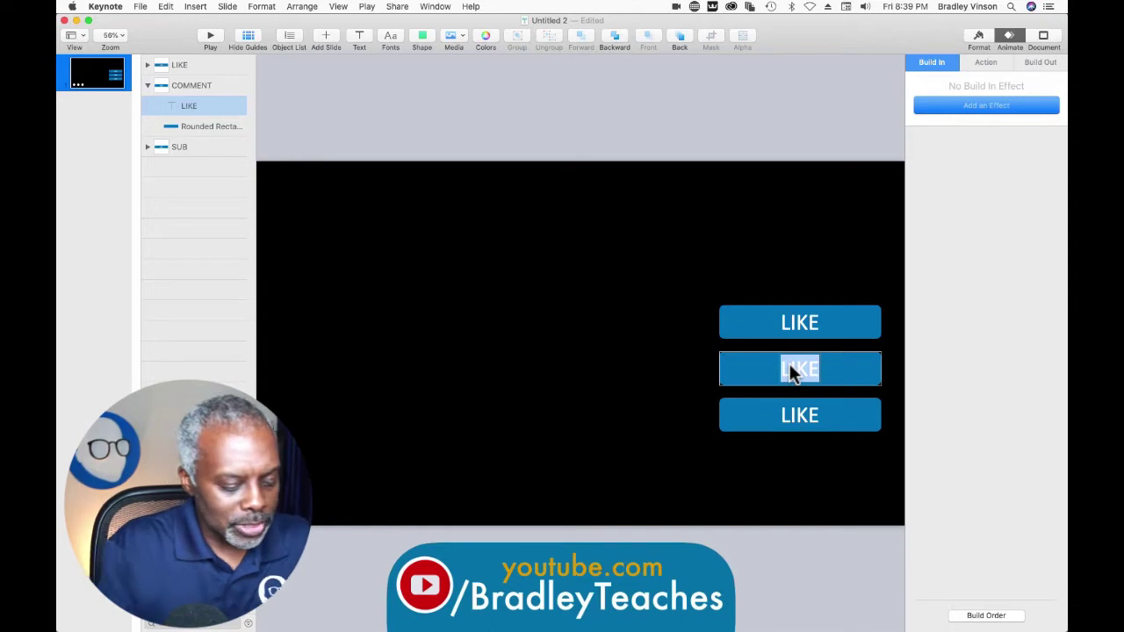
{"action": "type", "text": "COMMENT"}
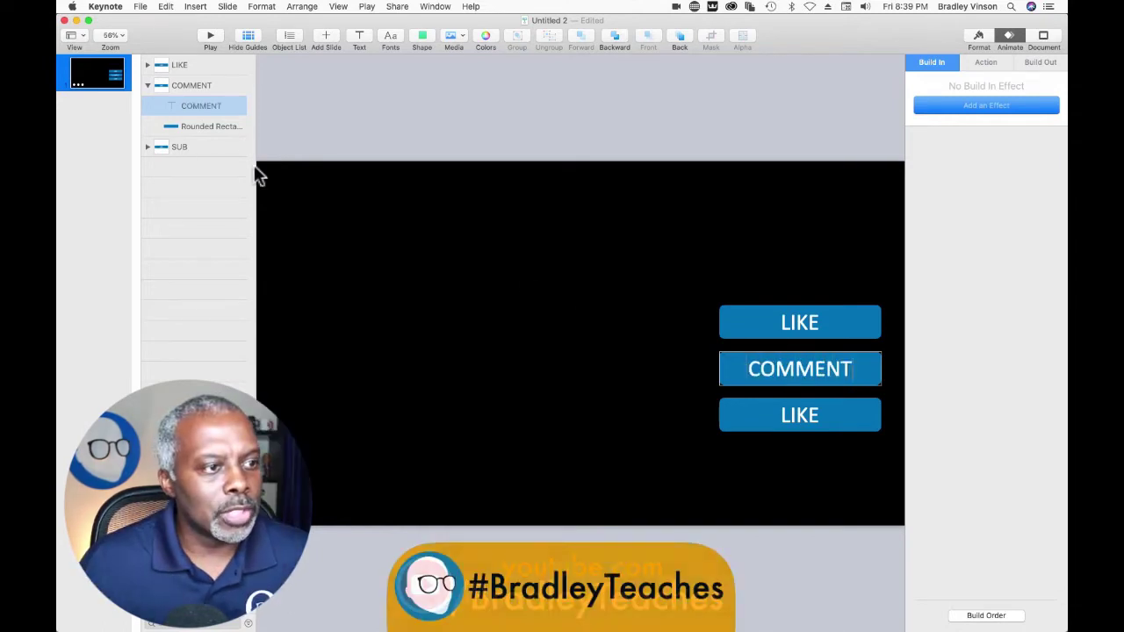
Fill the COMMENT group's rounded rectangle with medium gray.
{"action": "left_click", "coordinate": [188, 128]}
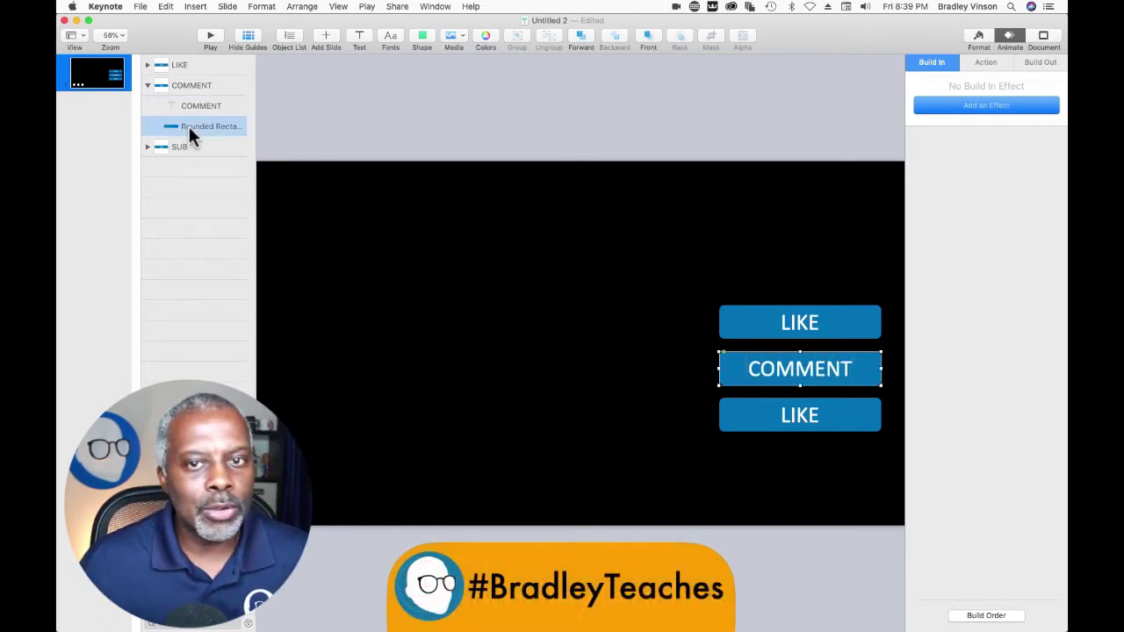
{"action": "left_click", "coordinate": [975, 35]}
{"action": "left_click", "coordinate": [927, 231]}
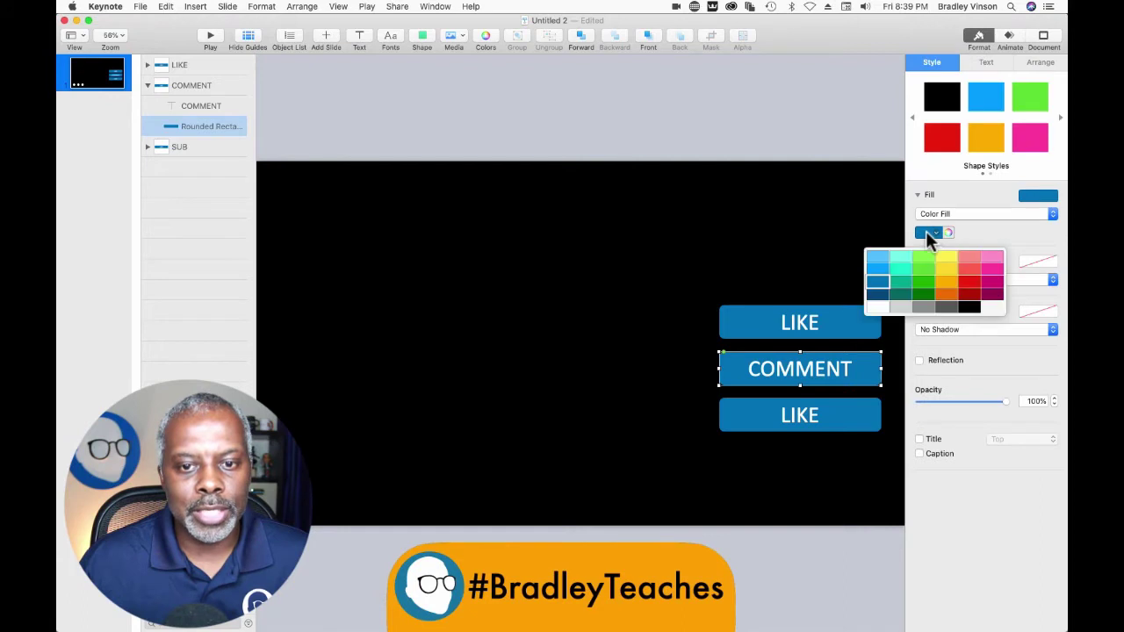
{"action": "left_click", "coordinate": [925, 309]}
{"action": "key", "text": "Escape"}
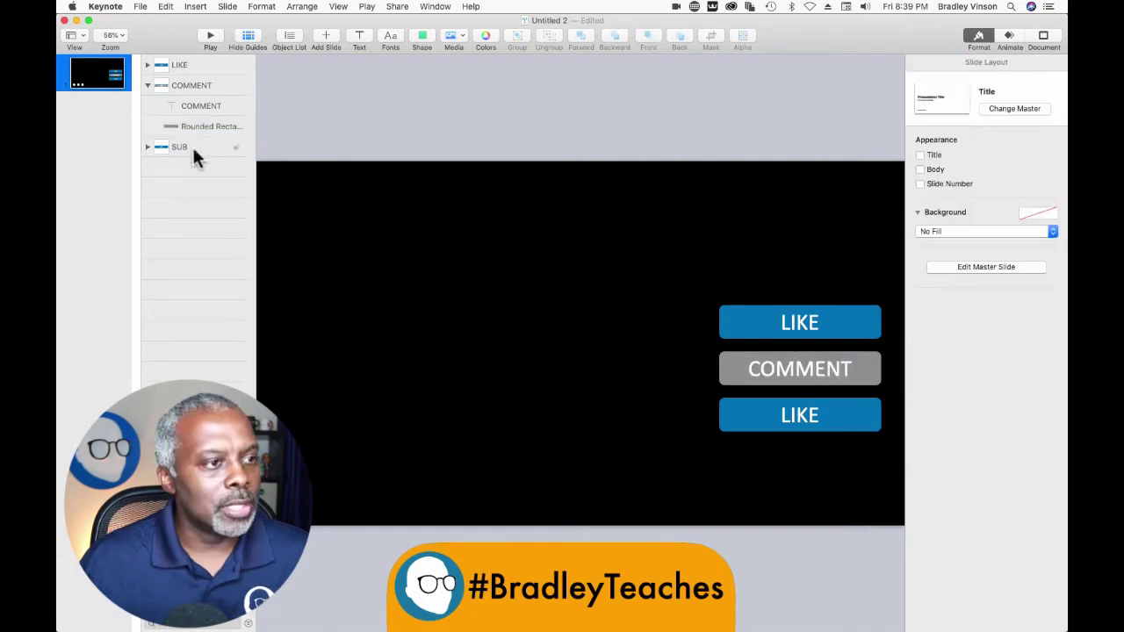
Collapse the COMMENT group and fill the SUB group's rounded rectangle with red.
{"action": "left_click", "coordinate": [146, 86]}
{"action": "left_click", "coordinate": [147, 106]}
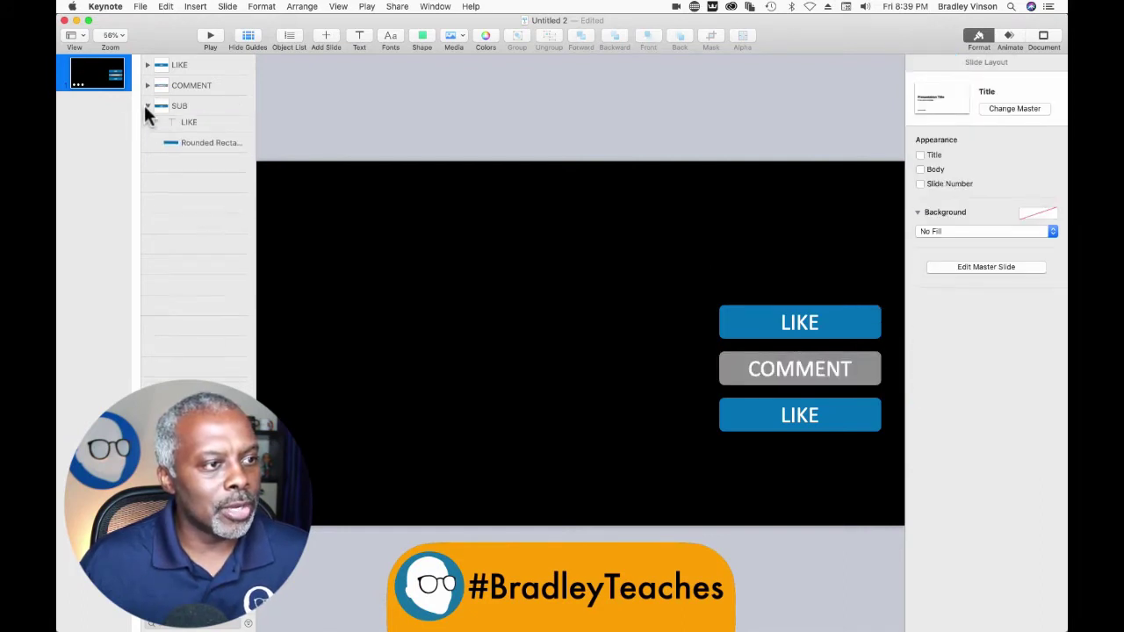
{"action": "left_click", "coordinate": [192, 147]}
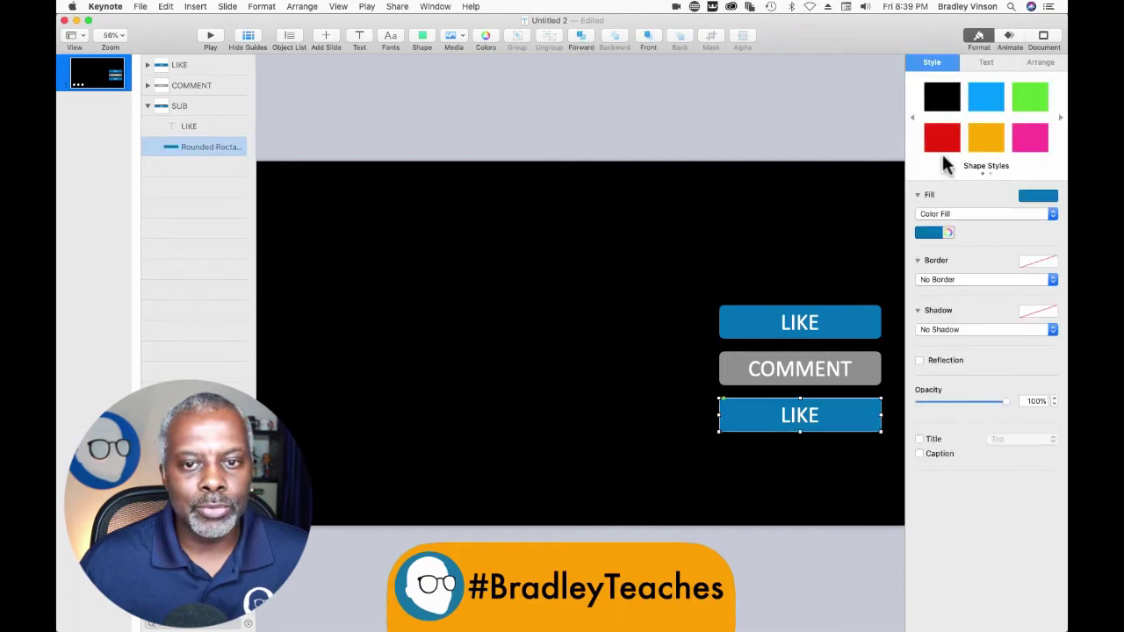
{"action": "left_click", "coordinate": [926, 232]}
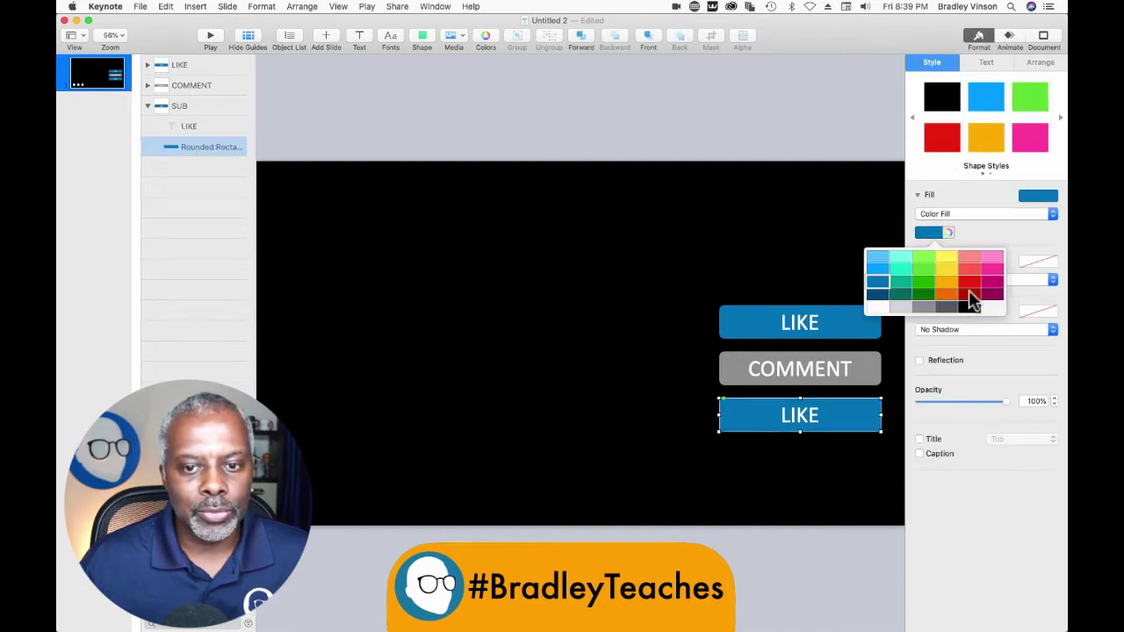
{"action": "left_click", "coordinate": [970, 285]}
Replace the LIKE text inside the SUB group with SUBSCRIBE.
{"action": "left_click", "coordinate": [189, 127]}
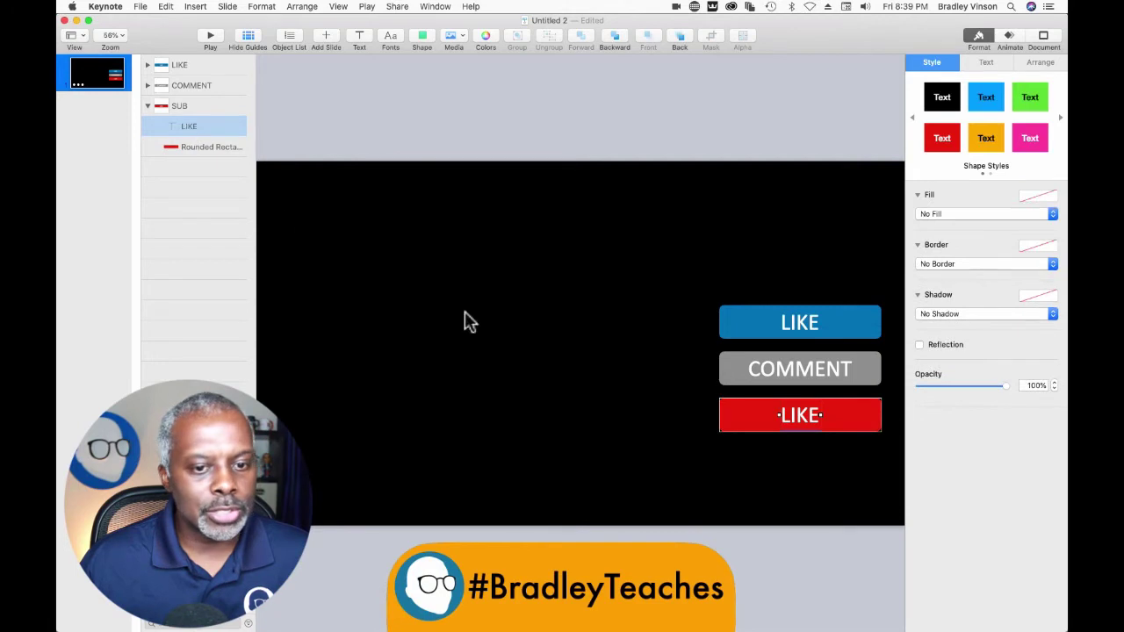
{"action": "double_click", "coordinate": [804, 418]}
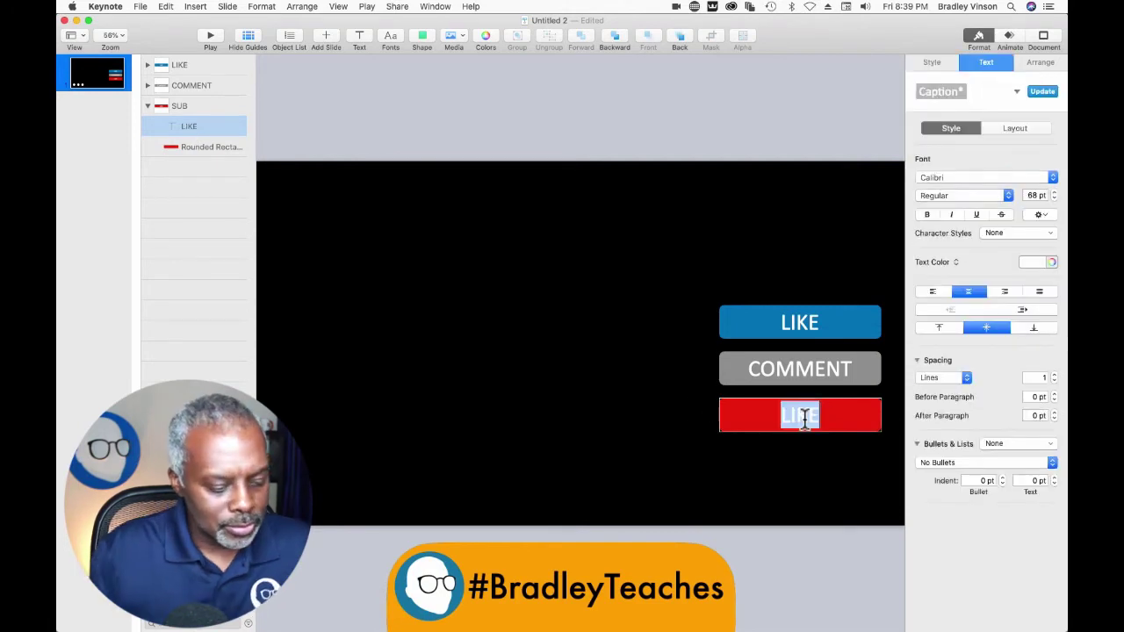
{"action": "type", "text": "SUBSCRIBE"}
{"action": "left_click", "coordinate": [610, 325]}
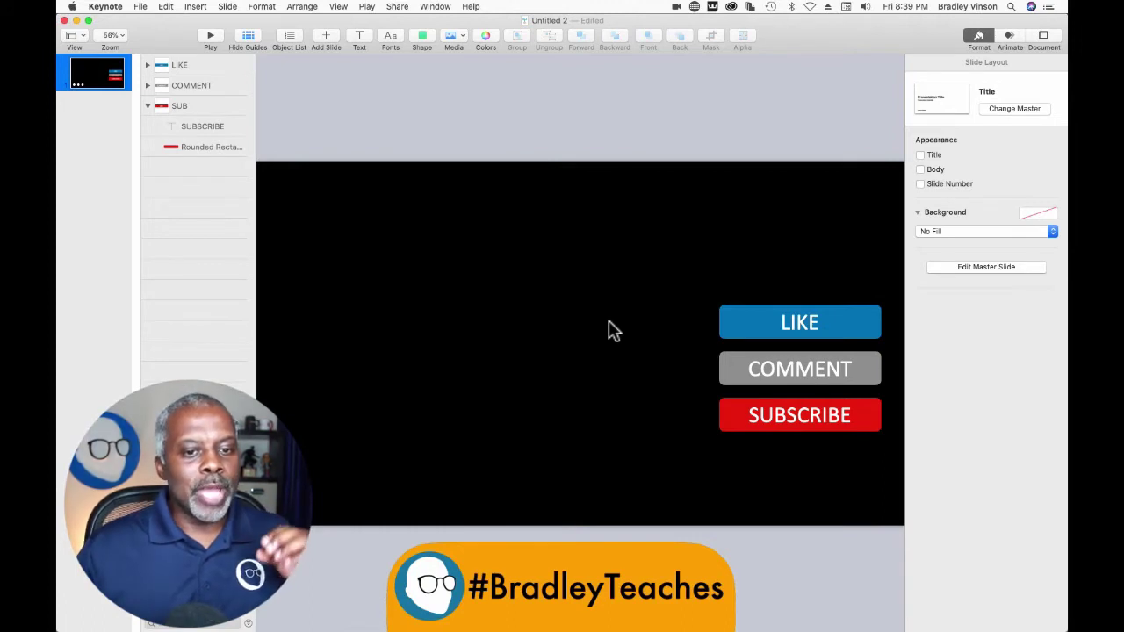
Collapse the SUB group and duplicate it in place directly below itself in the object list.
{"action": "left_click", "coordinate": [149, 105]}
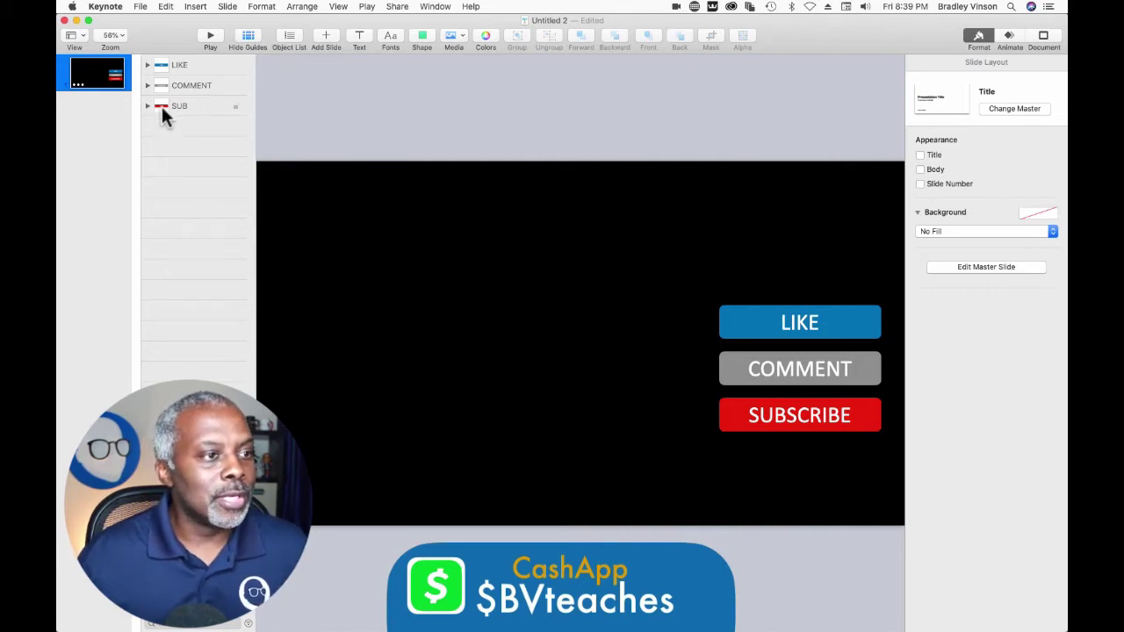
{"action": "left_click", "coordinate": [160, 104]}
{"action": "left_click_drag", "start_coordinate": [160, 104], "coordinate": [159, 128]}
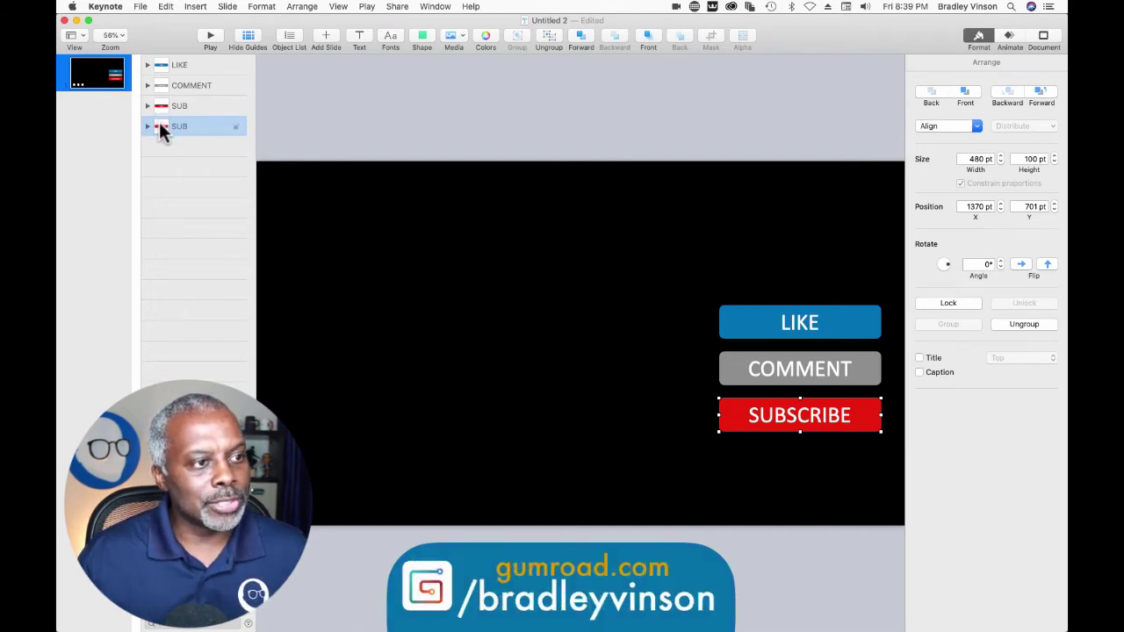
Rename the upper SUB group in the object list as SUB-D.
{"action": "left_click", "coordinate": [183, 109]}
{"action": "left_click", "coordinate": [185, 108]}
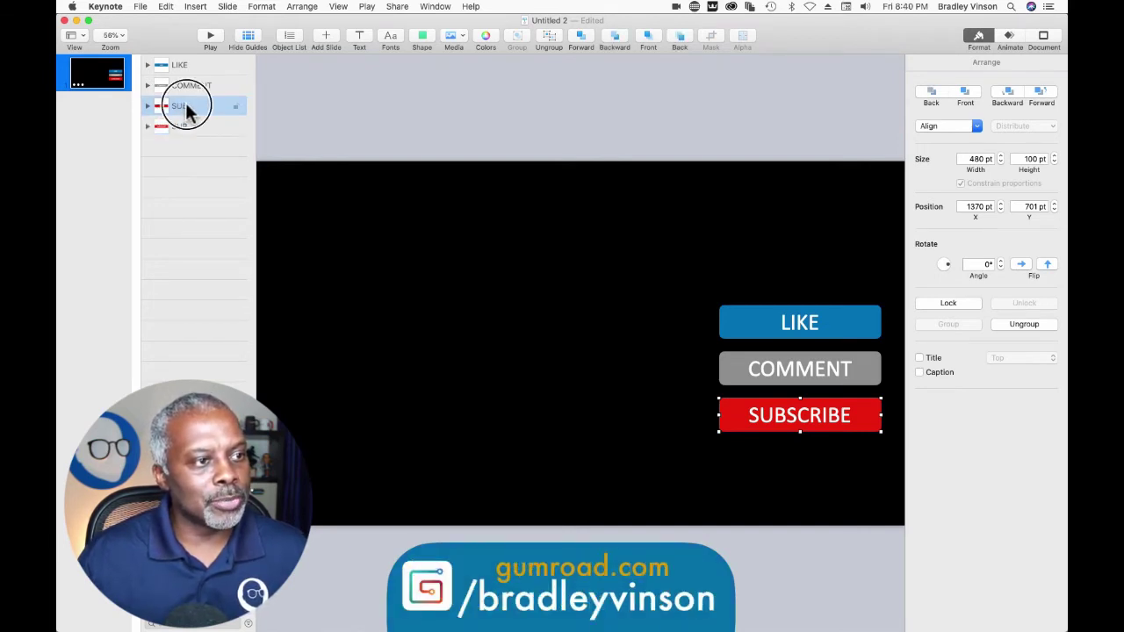
{"action": "type", "text": "-D"}
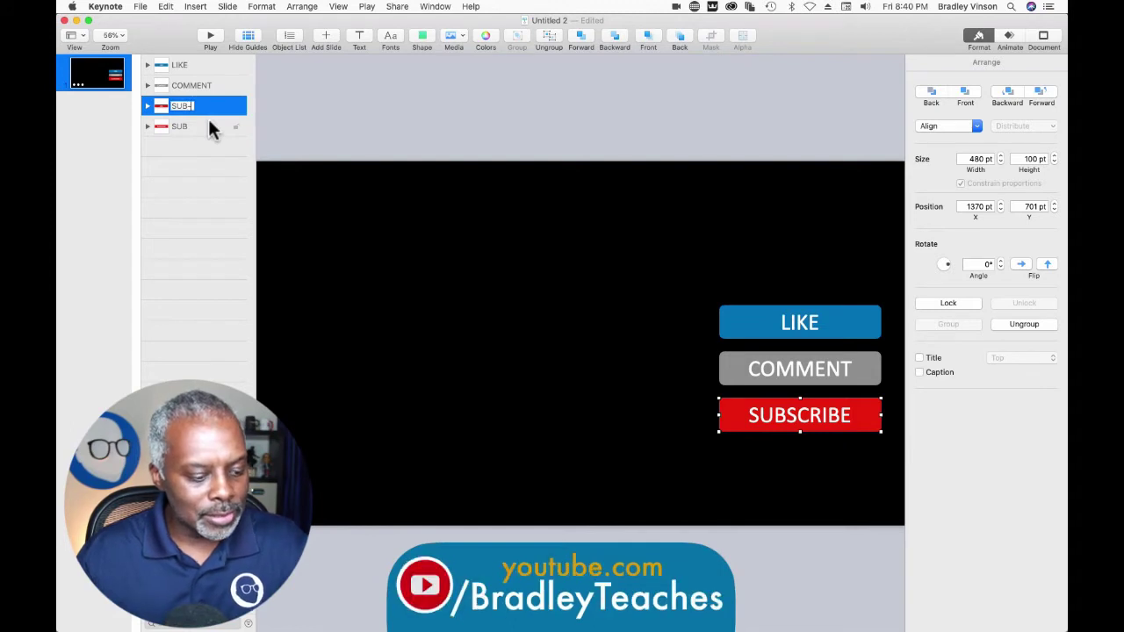
Expand the SUB-D group, change its SUBSCRIBE text to SUBSCRIBED and color the text black.
{"action": "left_click", "coordinate": [148, 107]}
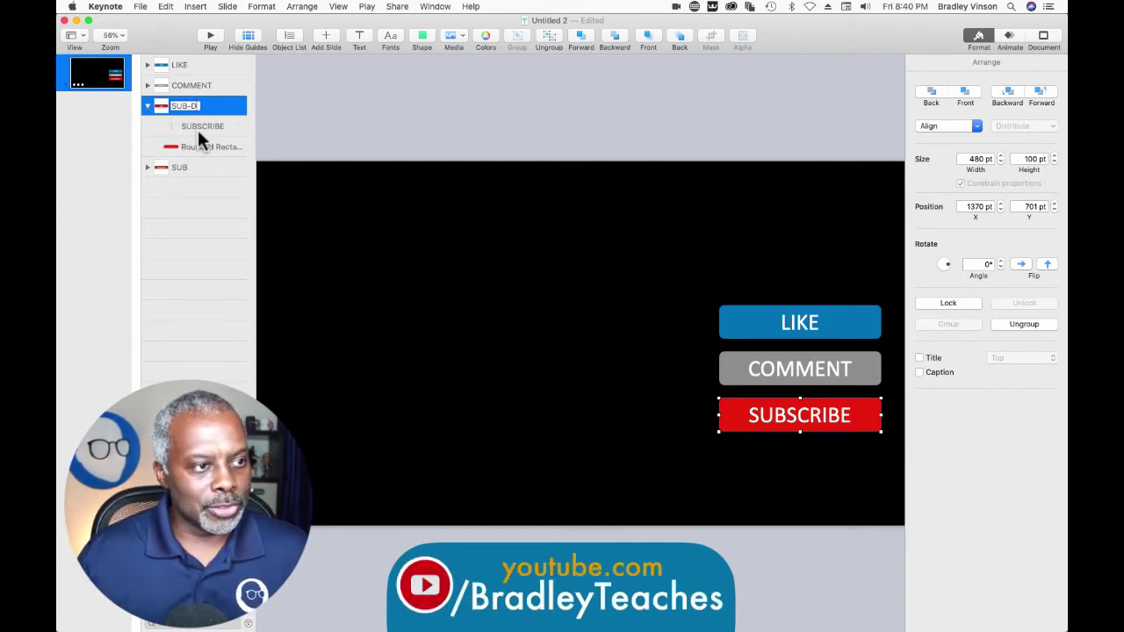
{"action": "left_click", "coordinate": [197, 128]}
{"action": "double_click", "coordinate": [790, 419]}
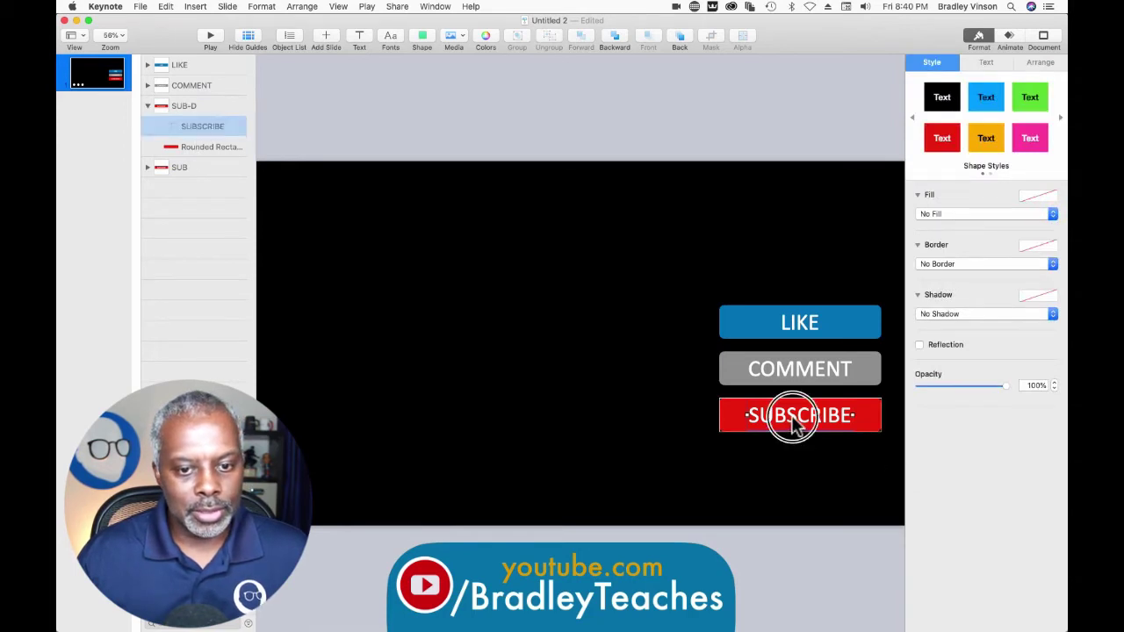
{"action": "left_click", "coordinate": [850, 420]}
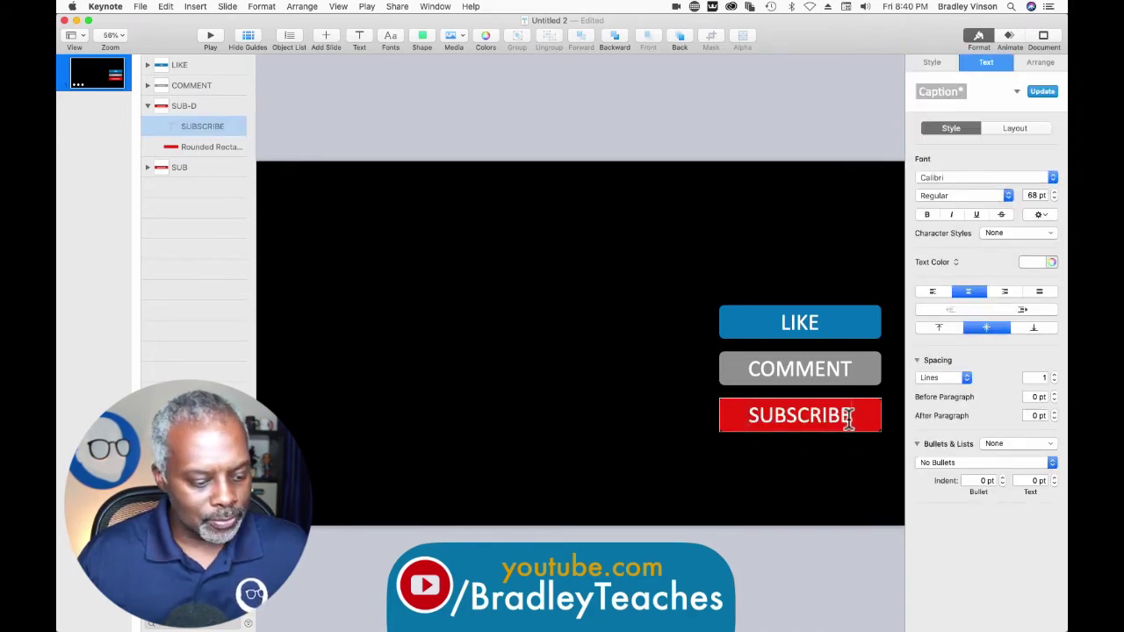
{"action": "type", "text": "D"}
{"action": "key", "text": "super+a"}
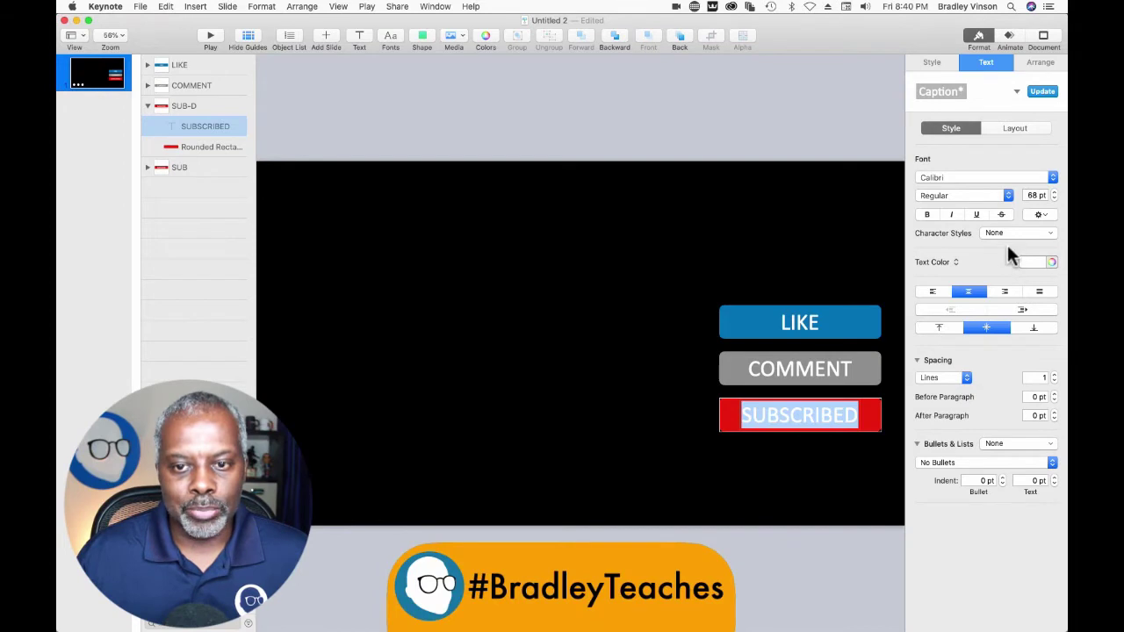
{"action": "left_click", "coordinate": [1031, 263]}
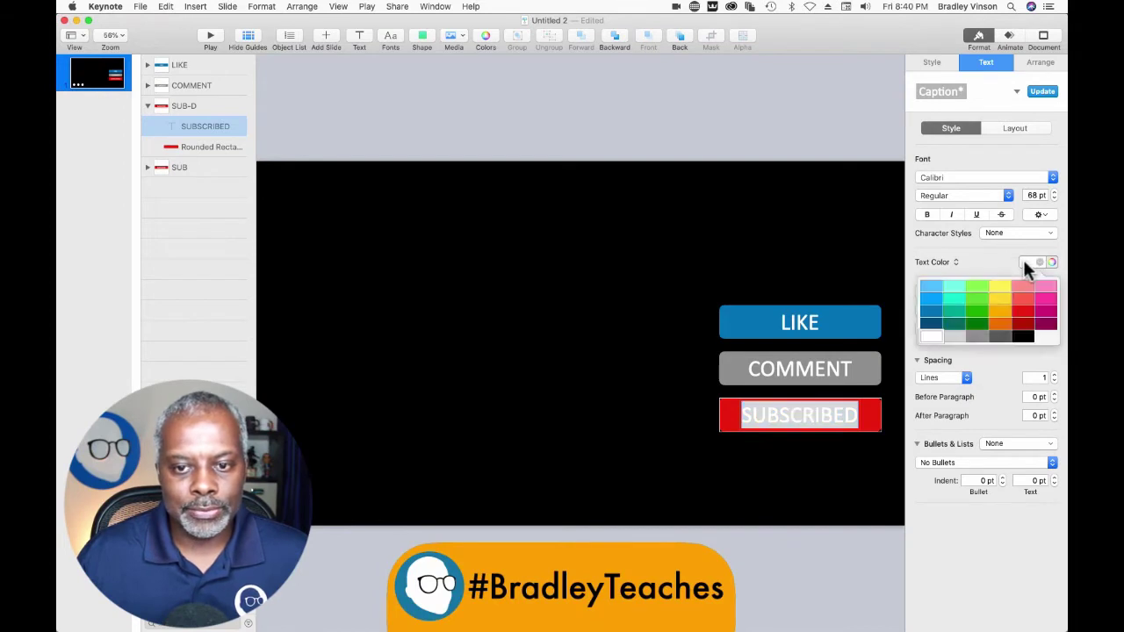
{"action": "left_click", "coordinate": [1021, 337]}
Fill the SUB-D group's rounded rectangle with medium gray.
{"action": "left_click", "coordinate": [196, 148]}
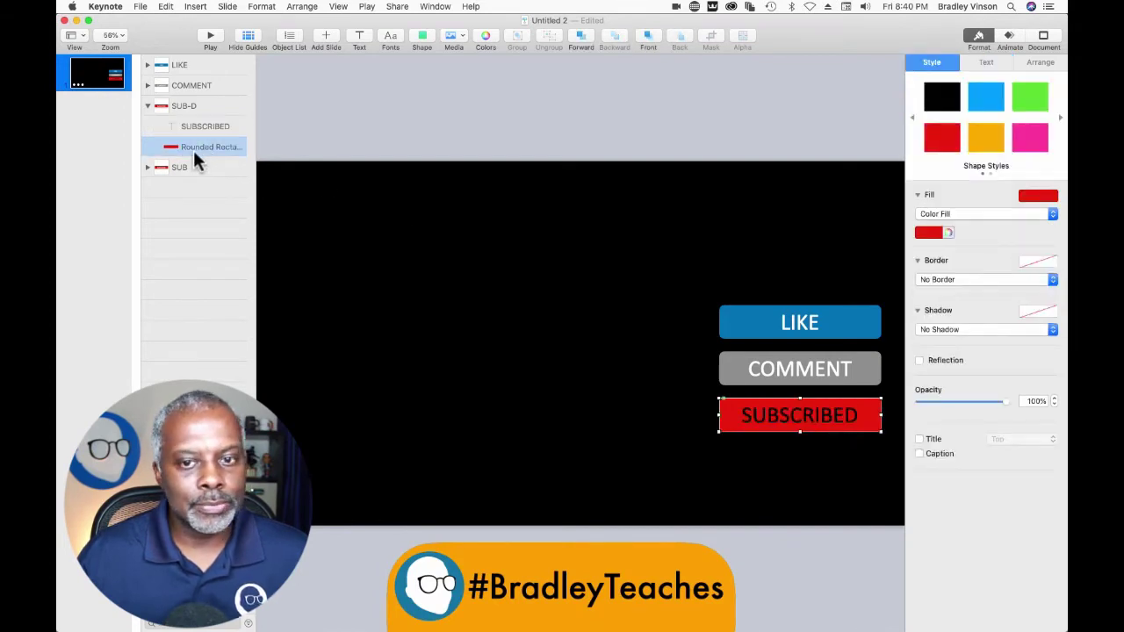
{"action": "left_click", "coordinate": [922, 232]}
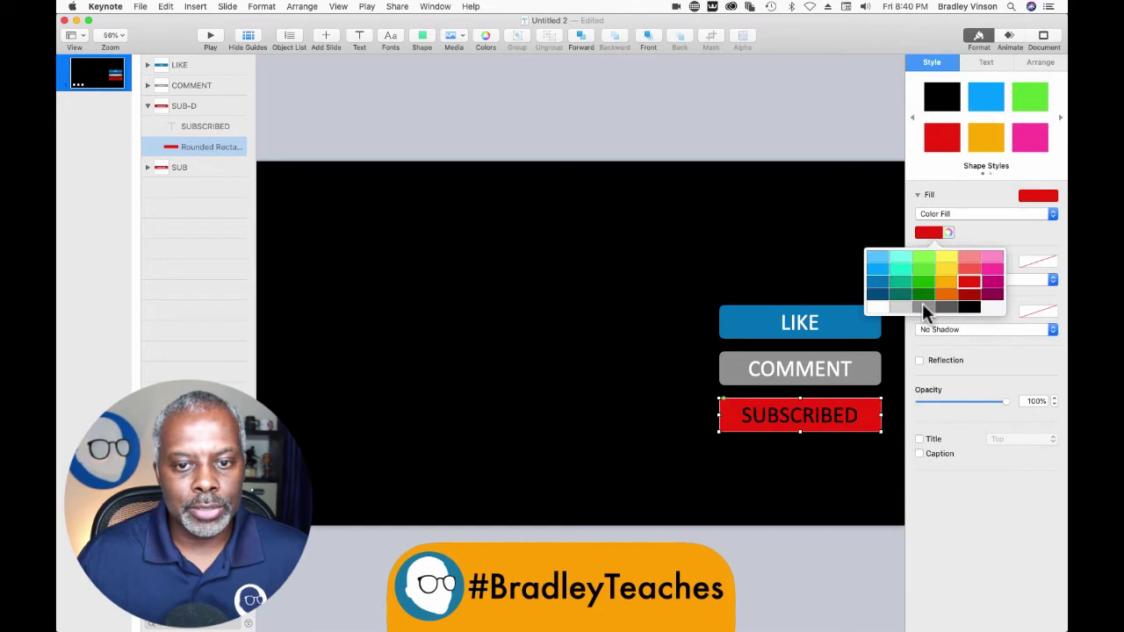
{"action": "left_click", "coordinate": [922, 303]}
{"action": "left_click", "coordinate": [670, 361]}
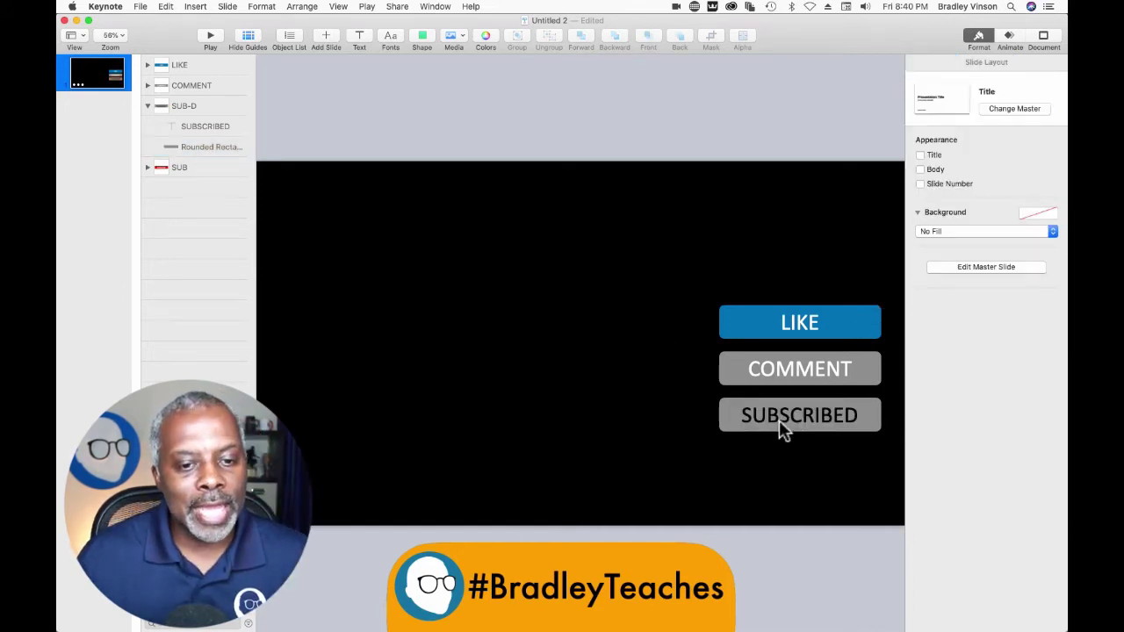
Nudge the SUBSCRIBED text to the right inside its button to leave a gap before the word.
{"action": "left_click", "coordinate": [216, 128]}
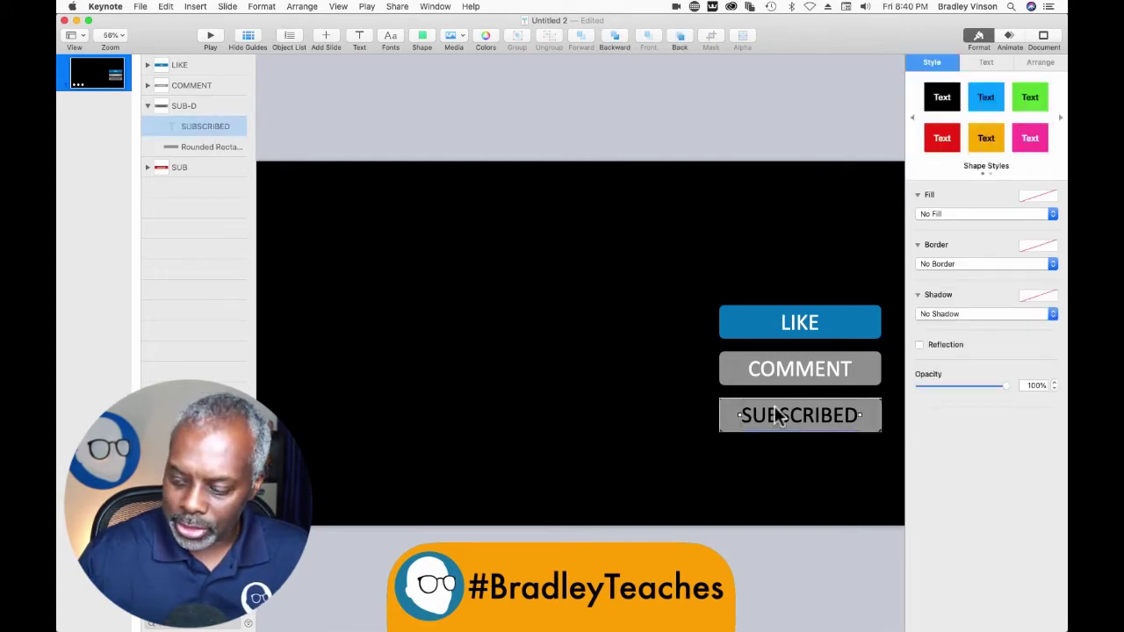
{"action": "key", "text": "Right"}
{"action": "key", "text": "Right"}
{"action": "key", "text": "Right"}
{"action": "key", "text": "Right"}
{"action": "key", "text": "Right"}
{"action": "key", "text": "Right"}
{"action": "key", "text": "Right"}
{"action": "key", "text": "Right"}
{"action": "key", "text": "Right"}
{"action": "key", "text": "Right"}
{"action": "key", "text": "Right"}
{"action": "key", "text": "Right"}
{"action": "key", "text": "Right"}
{"action": "key", "text": "Right"}
{"action": "key", "text": "Right"}
{"action": "key", "text": "Right"}
{"action": "key", "text": "Right"}
{"action": "key", "text": "Right"}
{"action": "key", "text": "Right"}
{"action": "key", "text": "Right"}
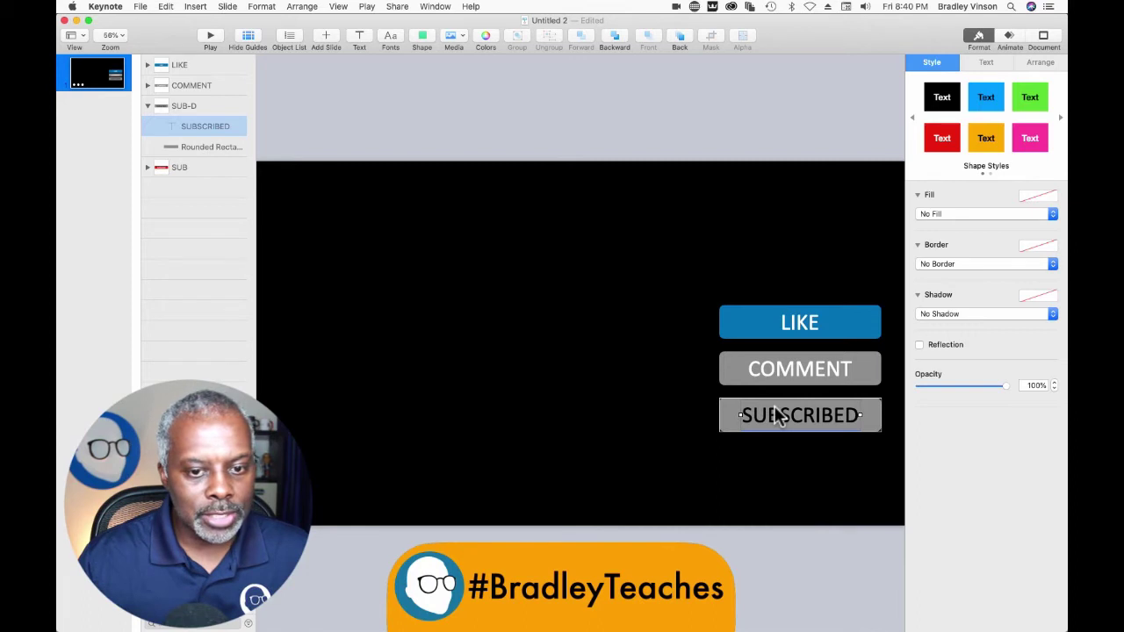
{"action": "key", "text": "Right"}
{"action": "key", "text": "Right"}
{"action": "key", "text": "Right"}
{"action": "key", "text": "Right"}
{"action": "key", "text": "Right"}
{"action": "key", "text": "Right"}
{"action": "key", "text": "Right"}
{"action": "key", "text": "Right"}
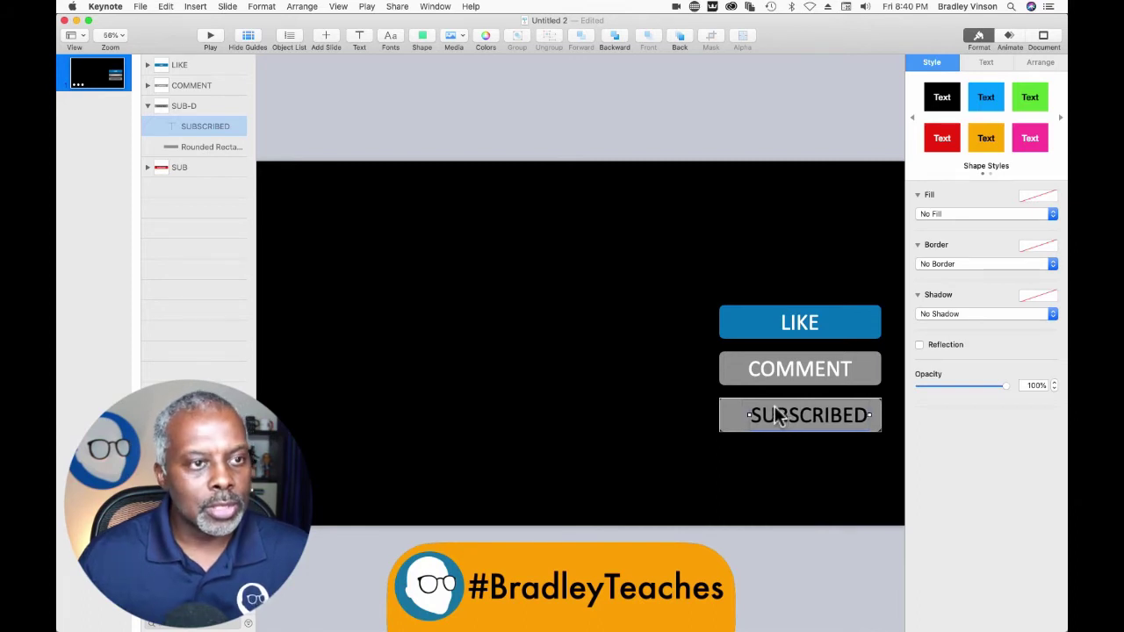
Search the shape library for bell, insert the solid Bell shape and place it in front of the SUBSCRIBED text.
{"action": "left_click", "coordinate": [411, 77]}
{"action": "left_click", "coordinate": [422, 36]}
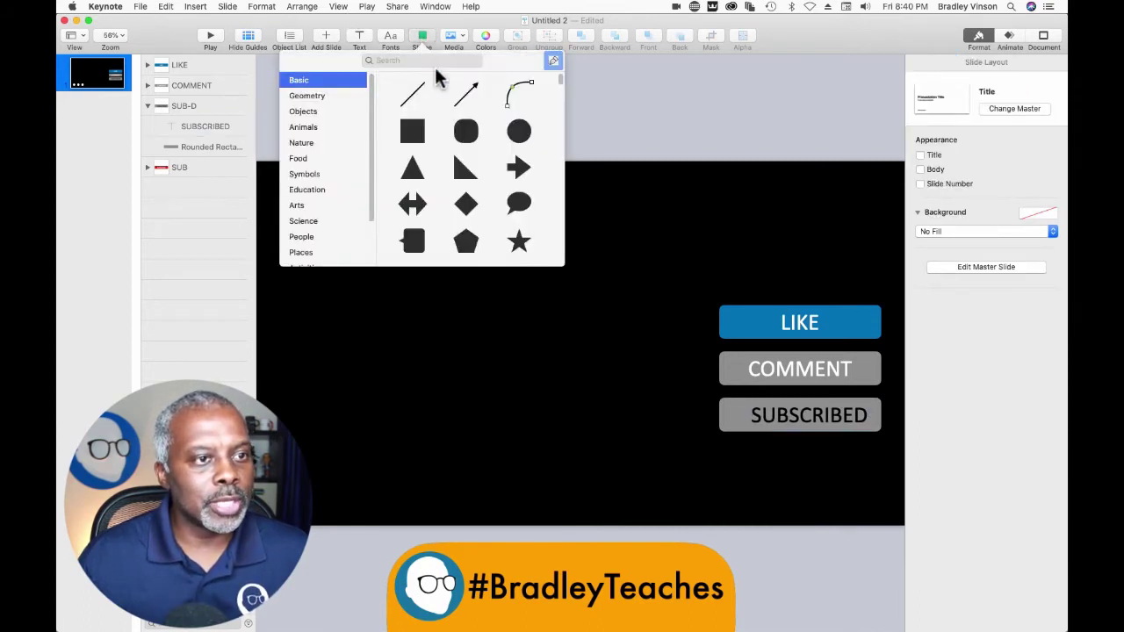
{"action": "left_click", "coordinate": [433, 60]}
{"action": "type", "text": "bell"}
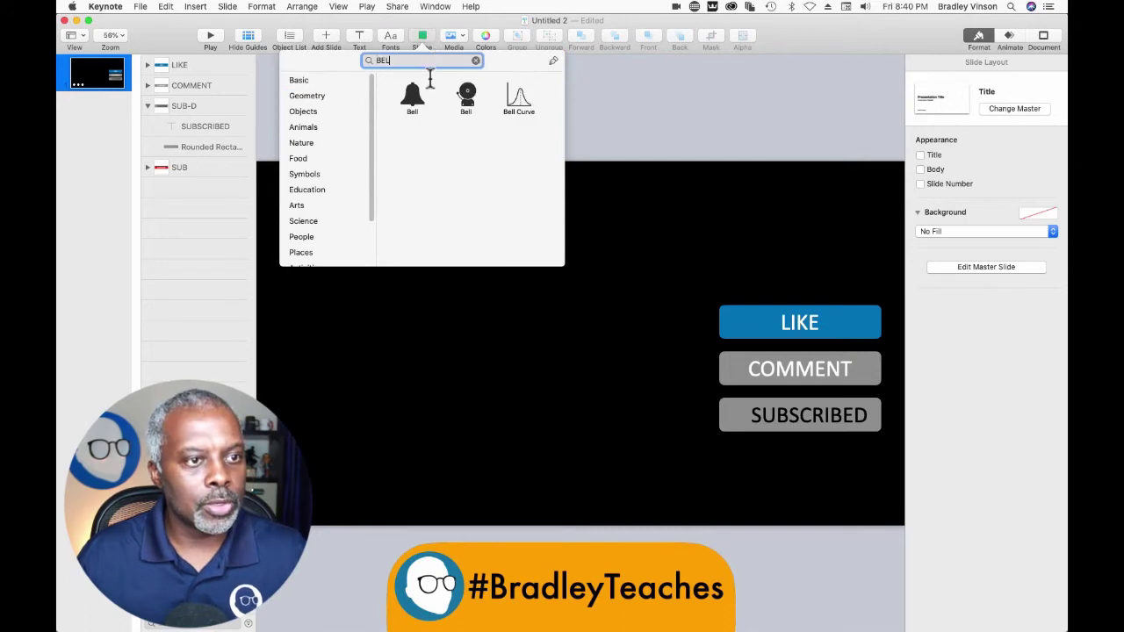
{"action": "left_click", "coordinate": [408, 95]}
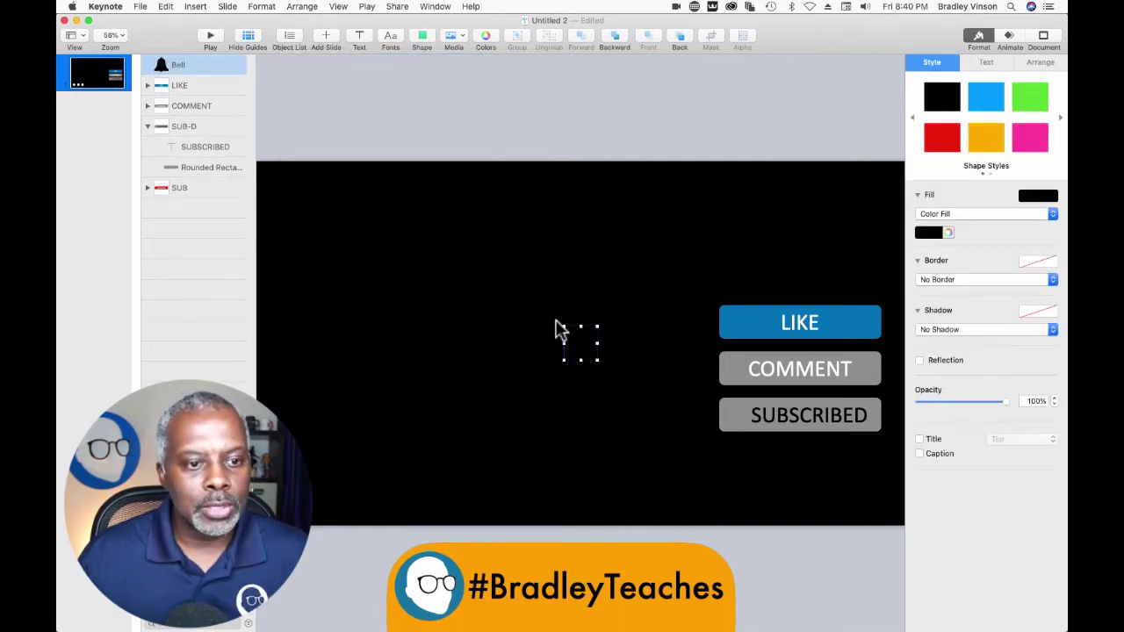
{"action": "left_click_drag", "start_coordinate": [577, 351], "coordinate": [740, 422]}
{"action": "left_click", "coordinate": [635, 379]}
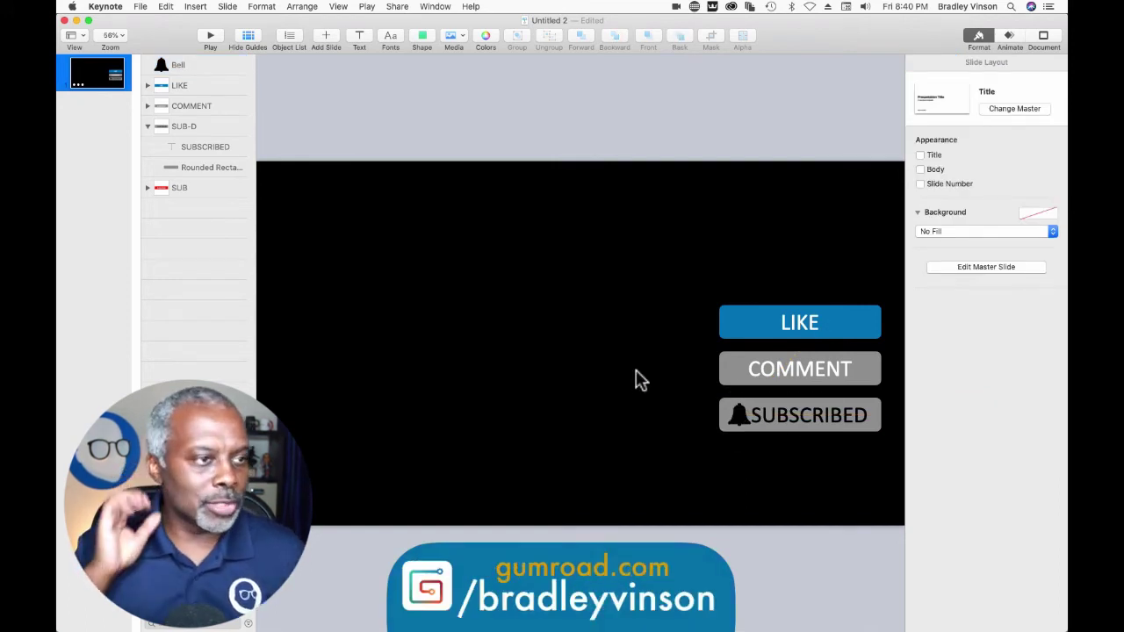
Move the Bell object into the SUB-D group in the object list and collapse the group.
{"action": "left_click", "coordinate": [147, 126]}
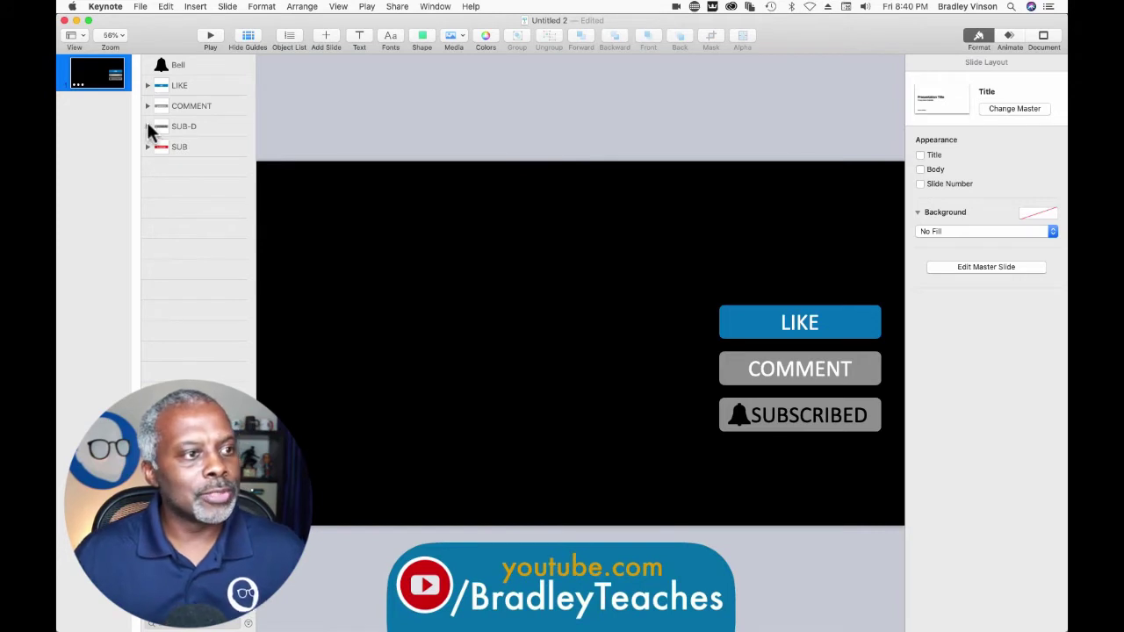
{"action": "left_click", "coordinate": [147, 127]}
{"action": "left_click_drag", "start_coordinate": [158, 66], "coordinate": [153, 140]}
{"action": "left_click", "coordinate": [147, 105]}
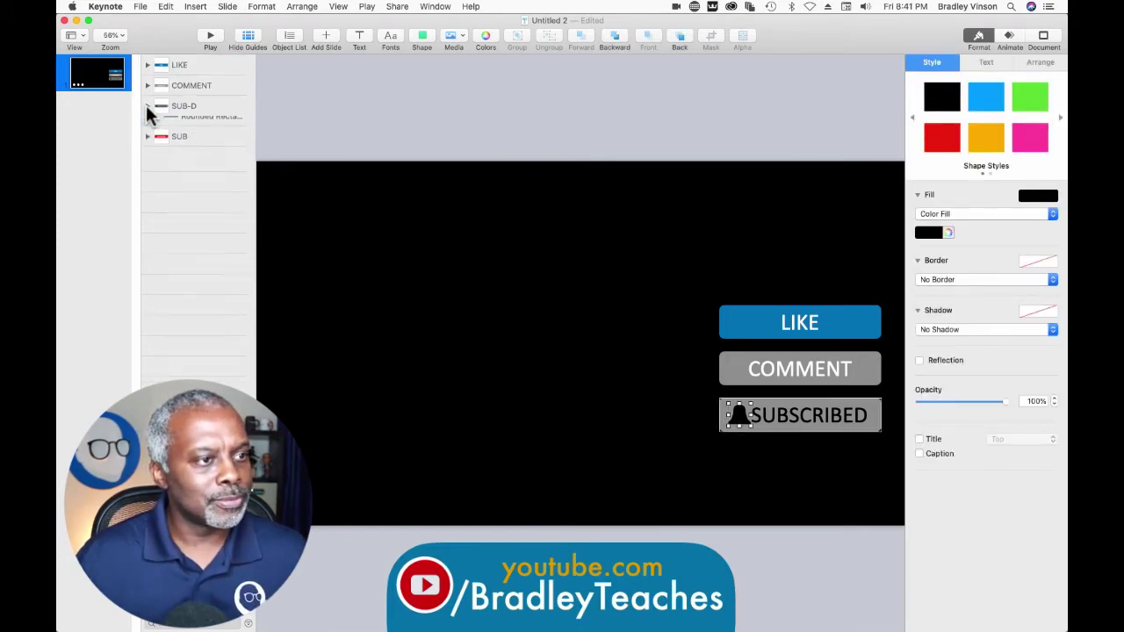
{"action": "left_click", "coordinate": [584, 112]}
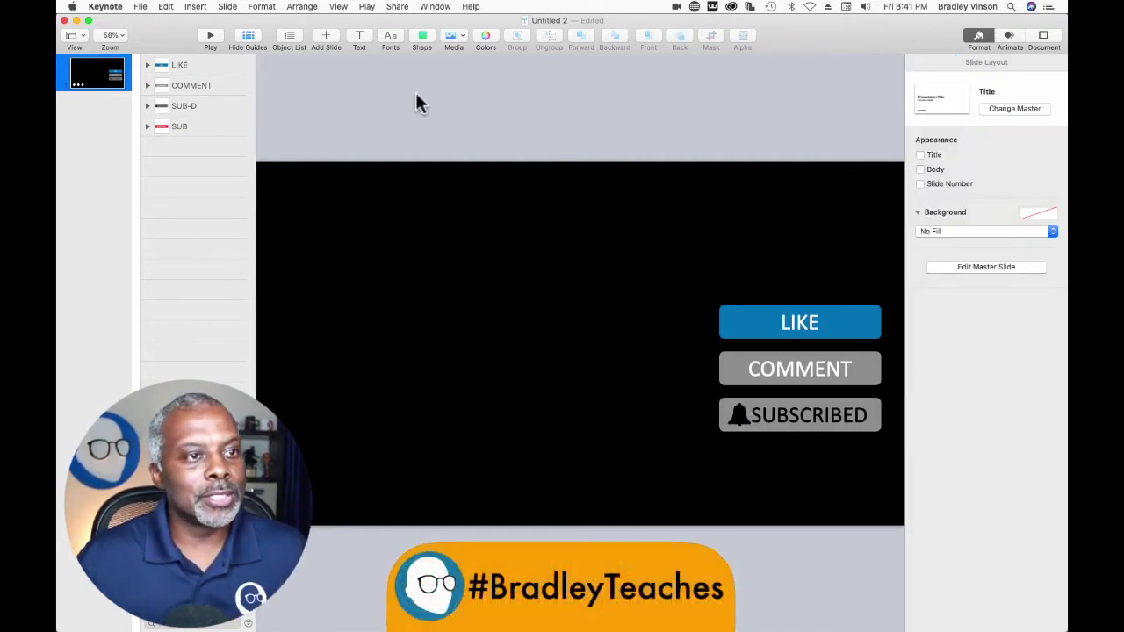
Insert the basic right-pointing arrow shape on the slide and fill it with white.
{"action": "left_click", "coordinate": [418, 36]}
{"action": "left_click", "coordinate": [291, 81]}
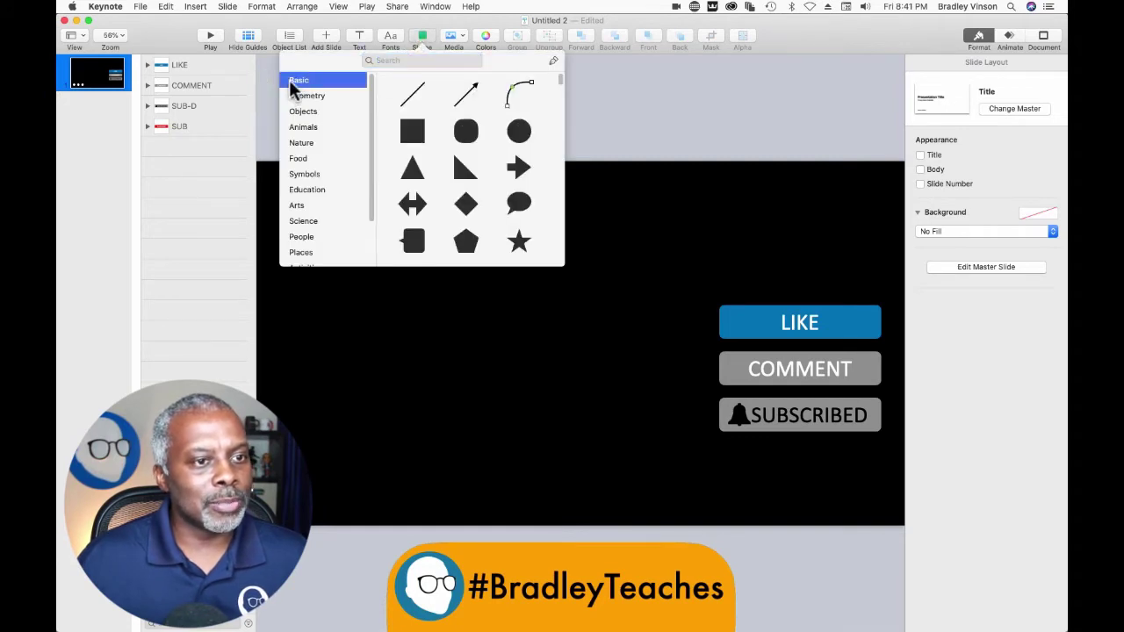
{"action": "left_click", "coordinate": [518, 168]}
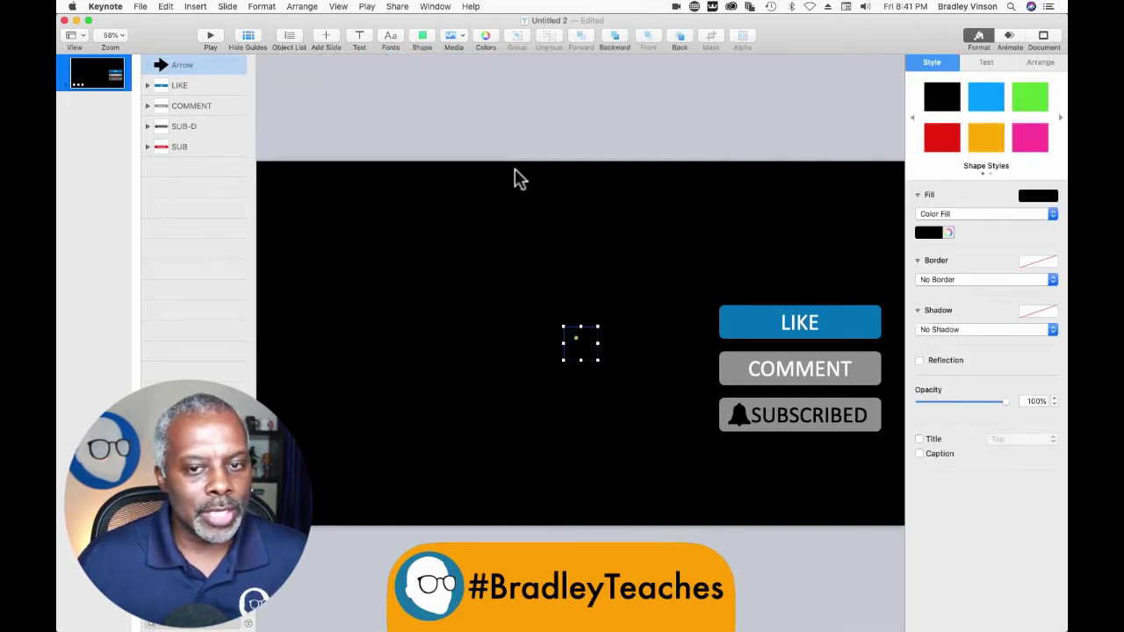
{"action": "left_click", "coordinate": [929, 233]}
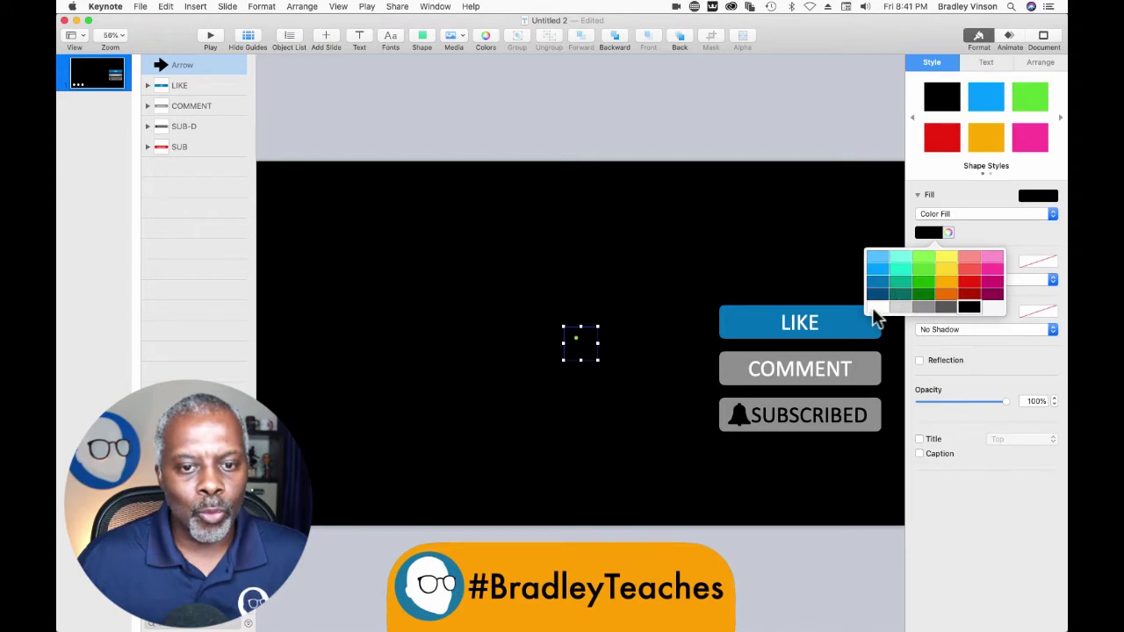
{"action": "left_click", "coordinate": [876, 307]}
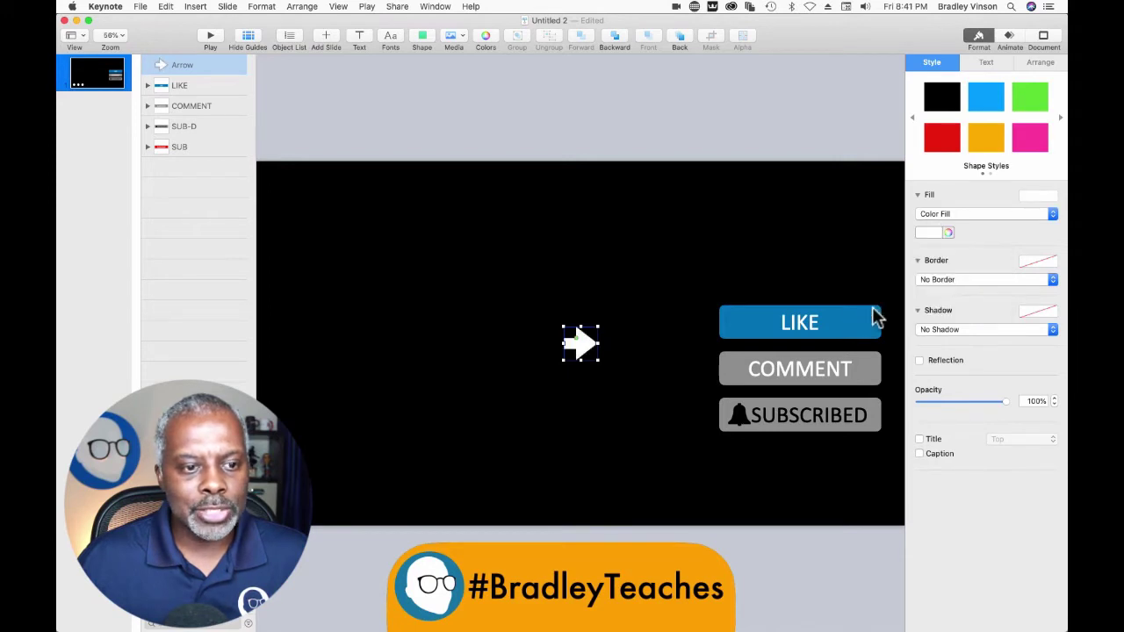
Add a dark gray line border to the arrow.
{"action": "left_click", "coordinate": [948, 279]}
{"action": "left_click", "coordinate": [943, 286]}
{"action": "left_click", "coordinate": [981, 297]}
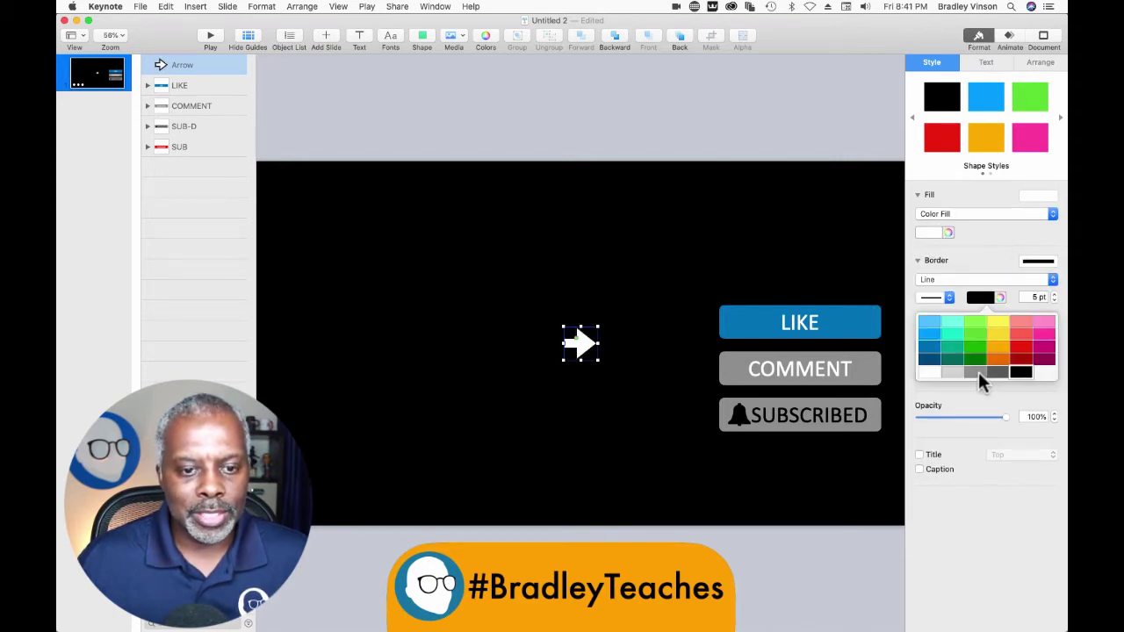
{"action": "left_click", "coordinate": [997, 372]}
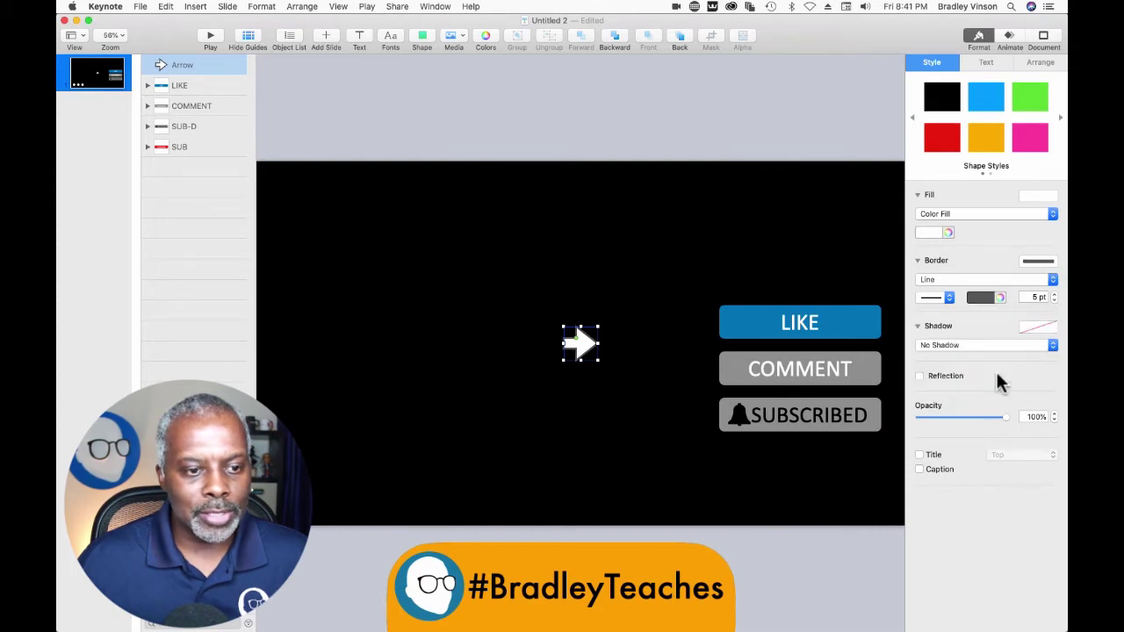
Rotate the arrow to point diagonally up and right, and park it just below the slide's bottom edge near the buttons.
{"action": "left_click", "coordinate": [579, 344]}
{"action": "left_click_drag", "start_coordinate": [579, 343], "coordinate": [701, 451]}
{"action": "left_click", "coordinate": [1054, 61]}
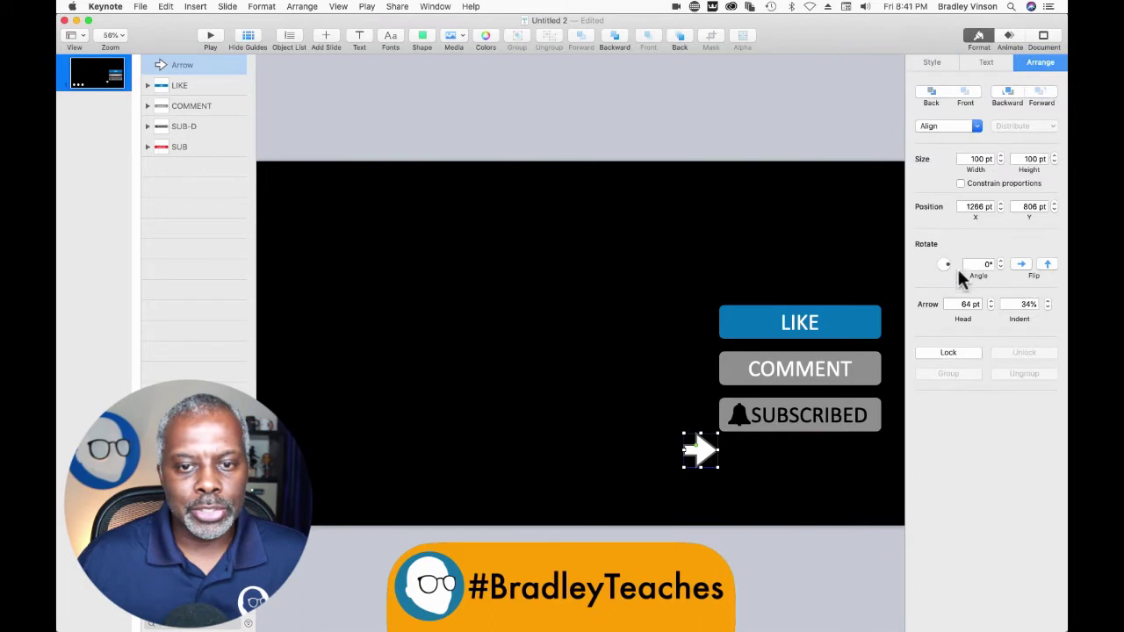
{"action": "left_click_drag", "start_coordinate": [946, 268], "coordinate": [948, 258]}
{"action": "left_click_drag", "start_coordinate": [699, 451], "coordinate": [702, 540]}
{"action": "left_click", "coordinate": [668, 450]}
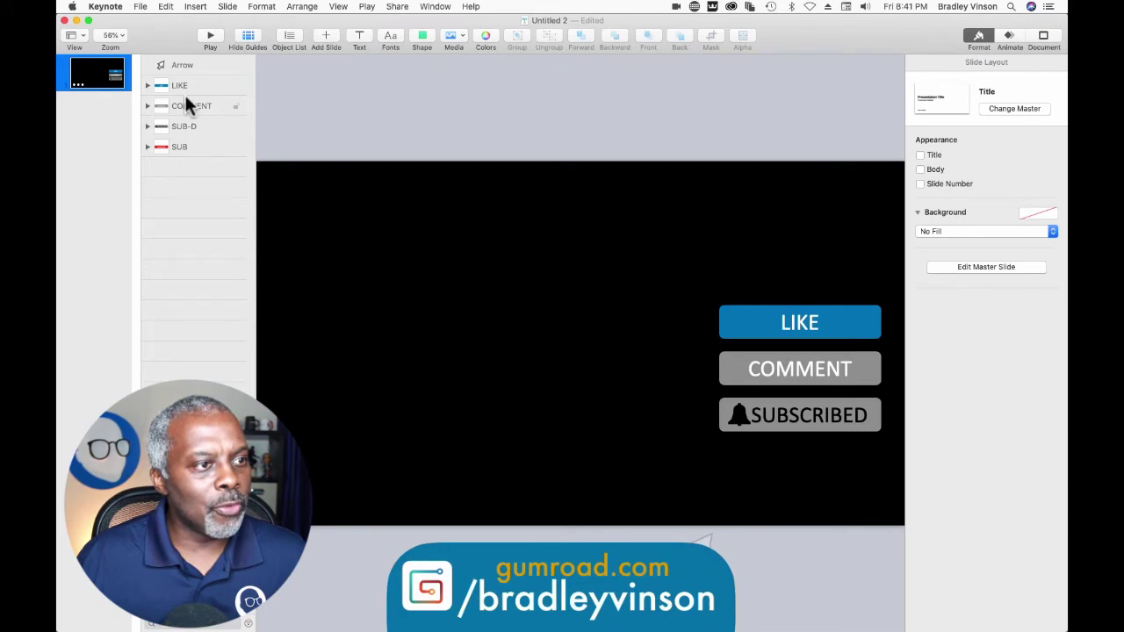
Select all the button groups together and move them slightly lower on the slide.
{"action": "left_click_drag", "start_coordinate": [670, 264], "coordinate": [846, 447]}
{"action": "left_click", "coordinate": [661, 367]}
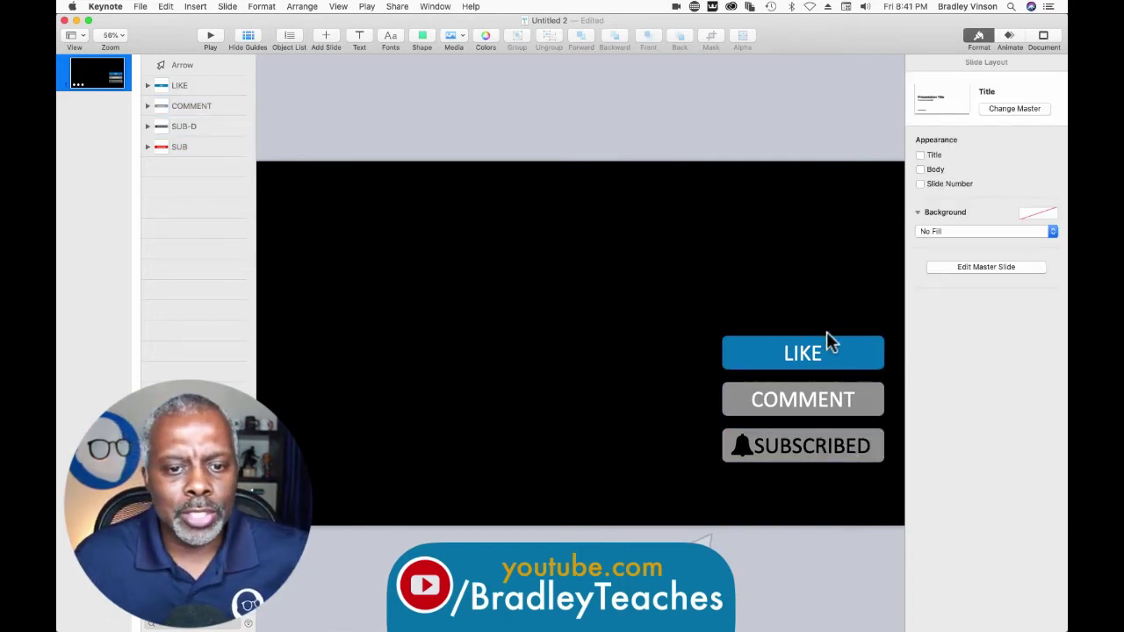
Open the slide's build order list and join builds 1 to 8 into one continuous sequence.
{"action": "left_click", "coordinate": [1014, 44]}
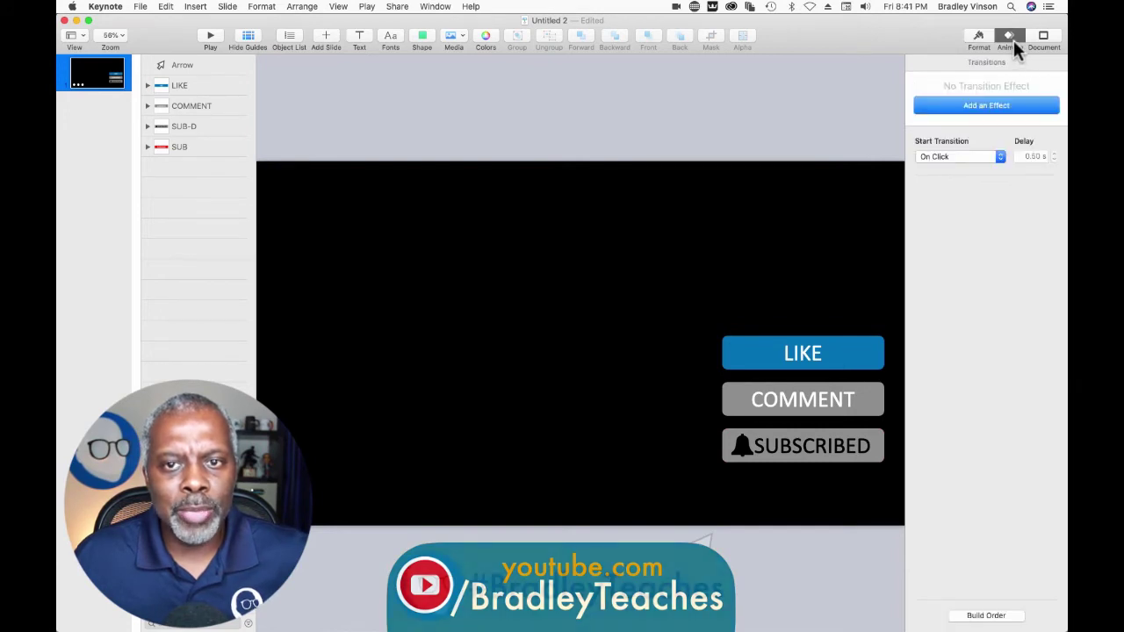
{"action": "left_click", "coordinate": [986, 617]}
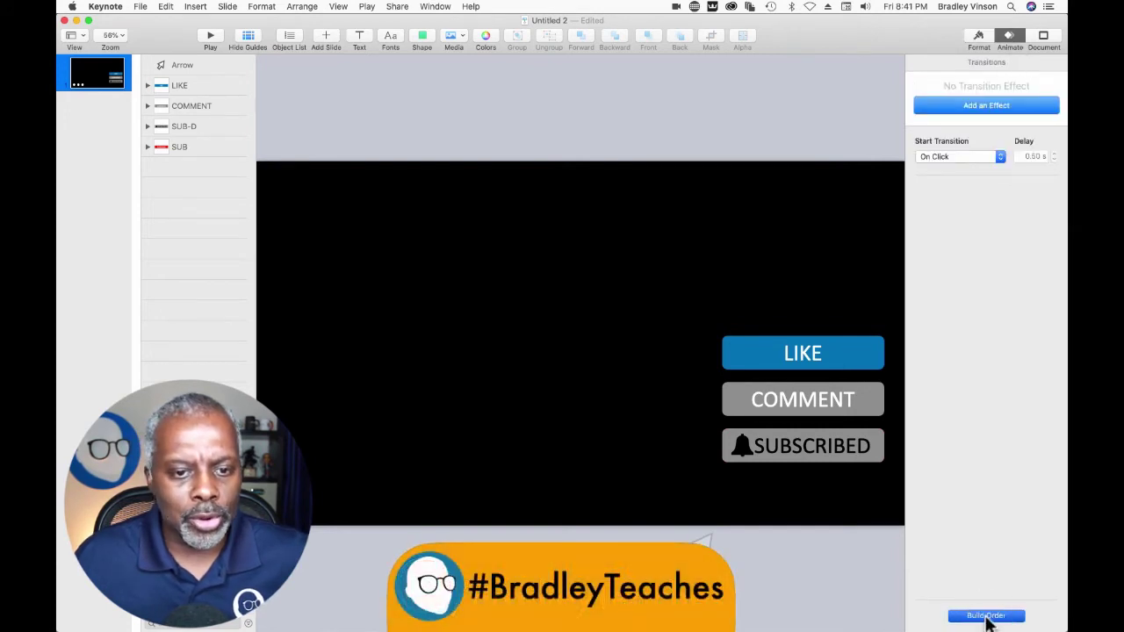
{"action": "left_click_drag", "start_coordinate": [402, 115], "coordinate": [432, 129]}
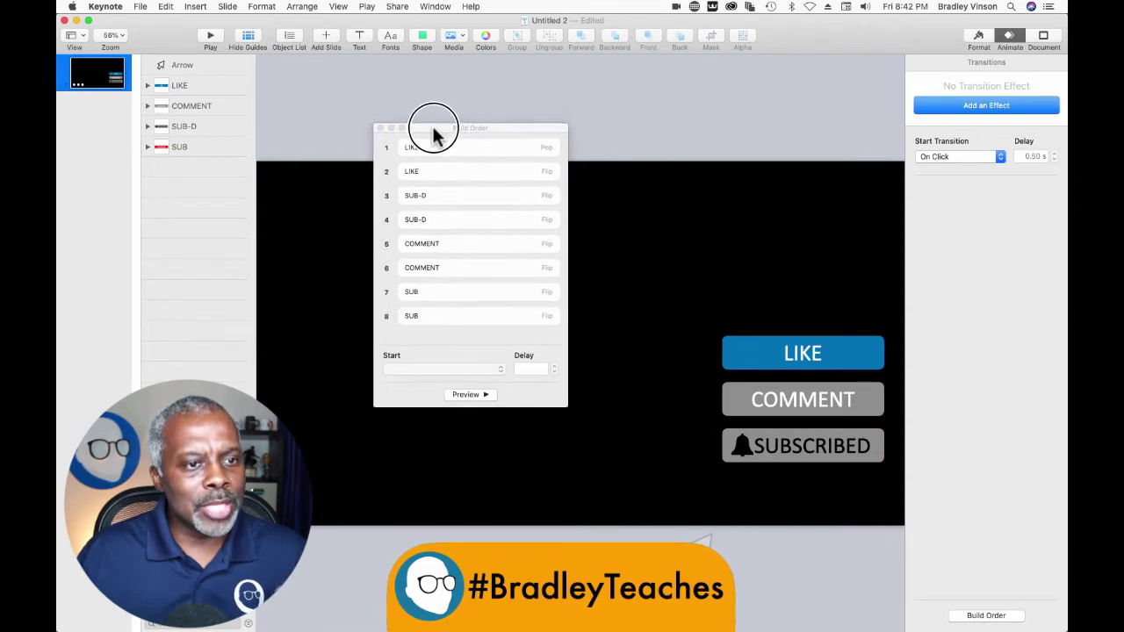
{"action": "left_click_drag", "start_coordinate": [438, 170], "coordinate": [444, 164]}
{"action": "left_click_drag", "start_coordinate": [439, 204], "coordinate": [442, 251]}
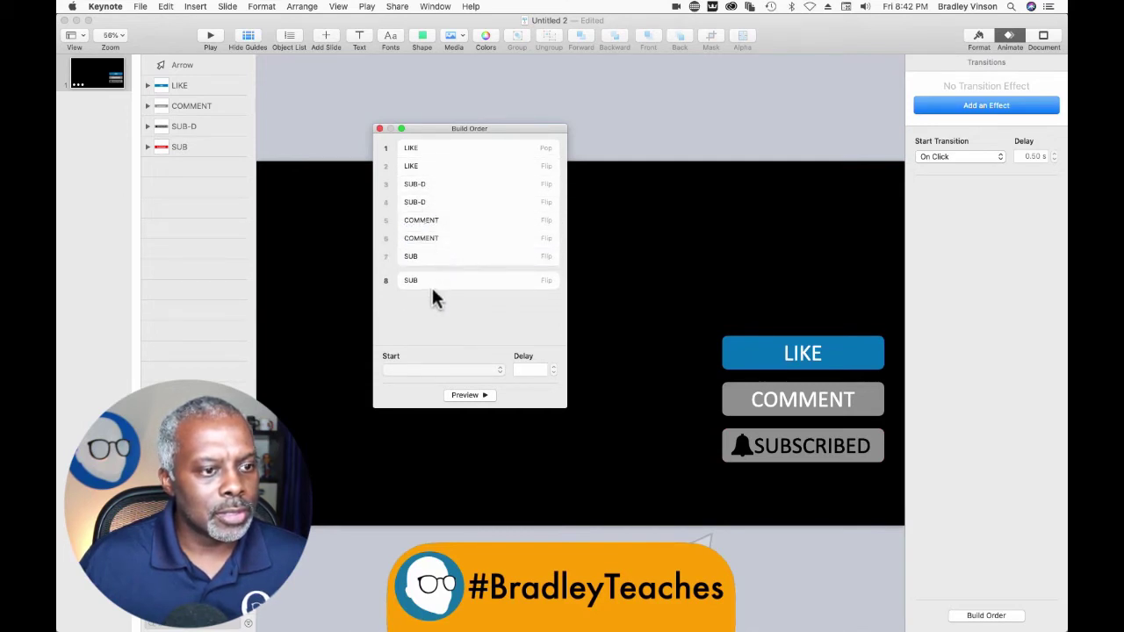
{"action": "left_click_drag", "start_coordinate": [433, 291], "coordinate": [437, 261]}
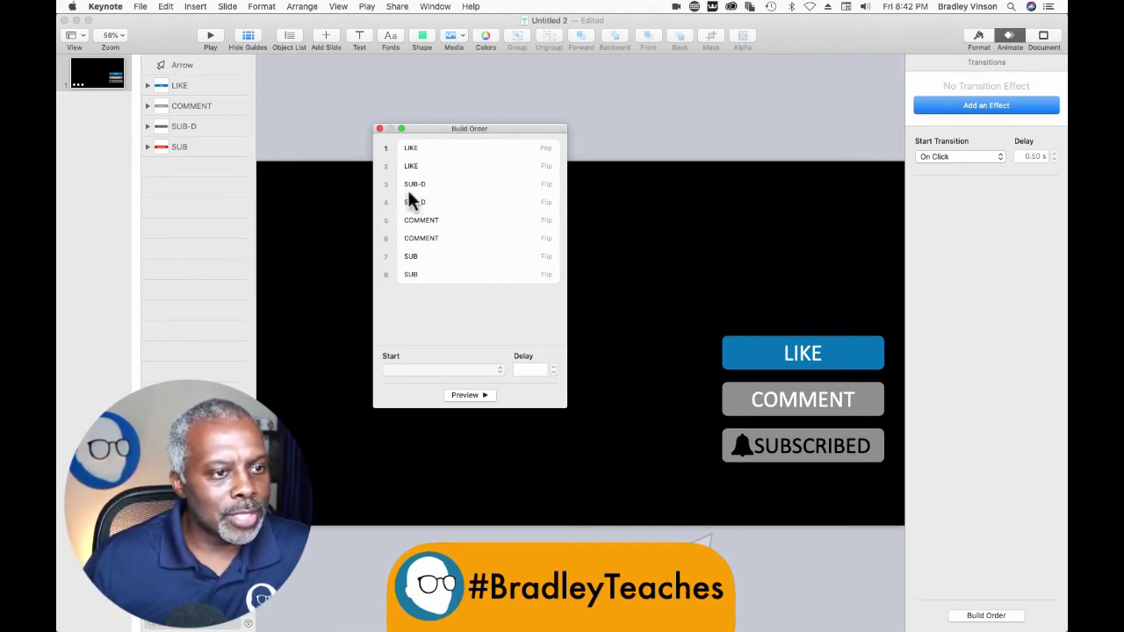
Move both SUB-D builds to the end of the build order, after the two SUB builds.
{"action": "left_click", "coordinate": [454, 192]}
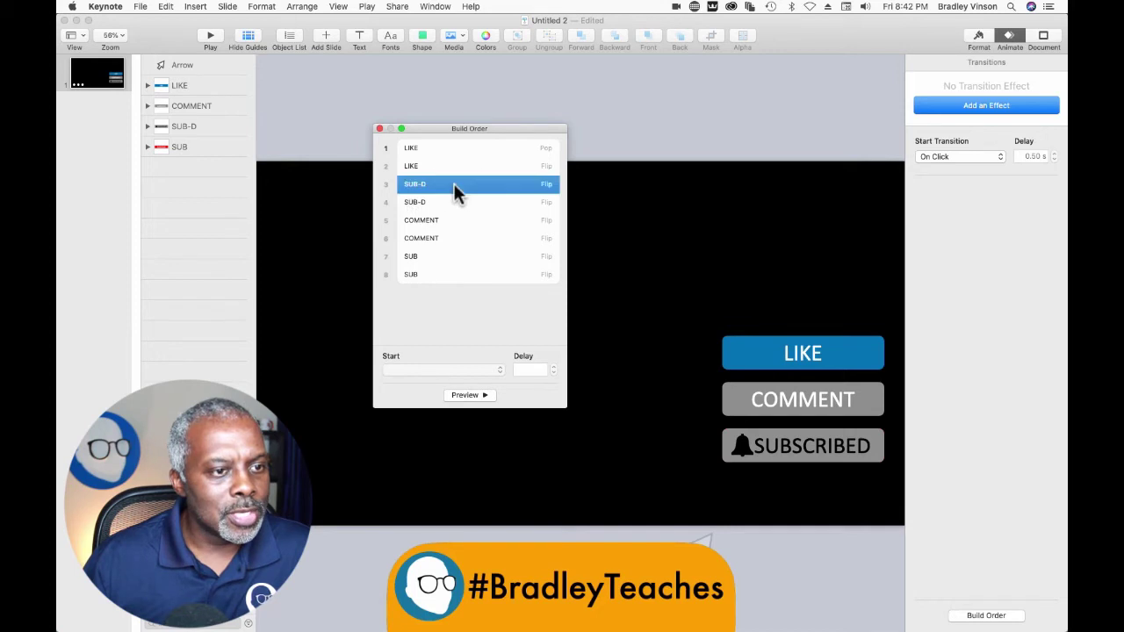
{"action": "left_click_drag", "start_coordinate": [454, 185], "coordinate": [458, 318]}
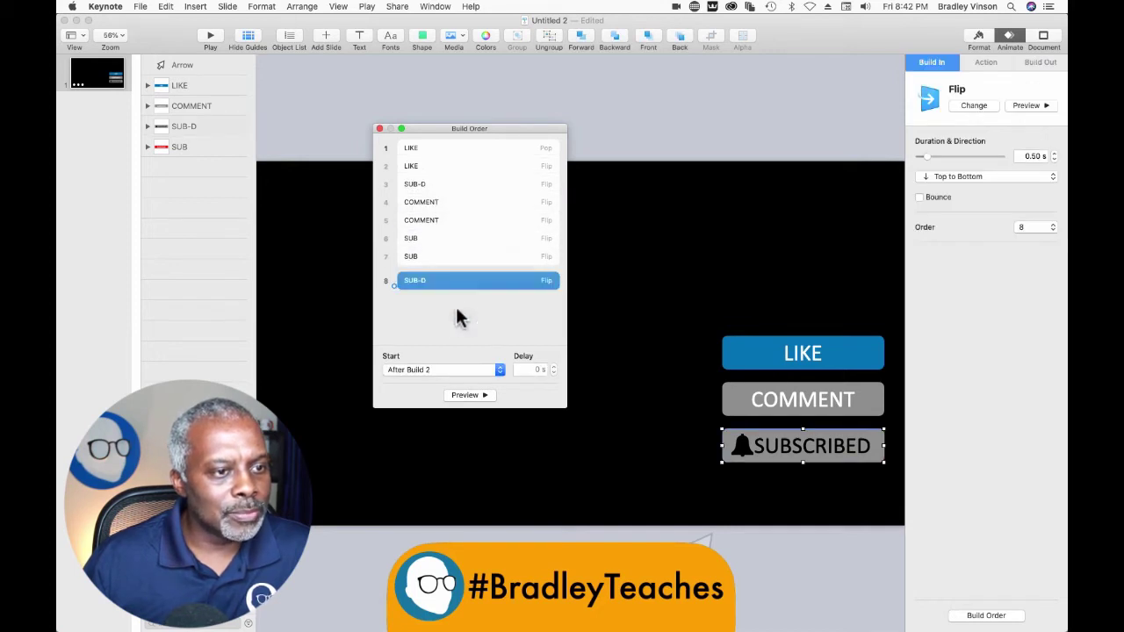
{"action": "left_click_drag", "start_coordinate": [453, 185], "coordinate": [448, 315]}
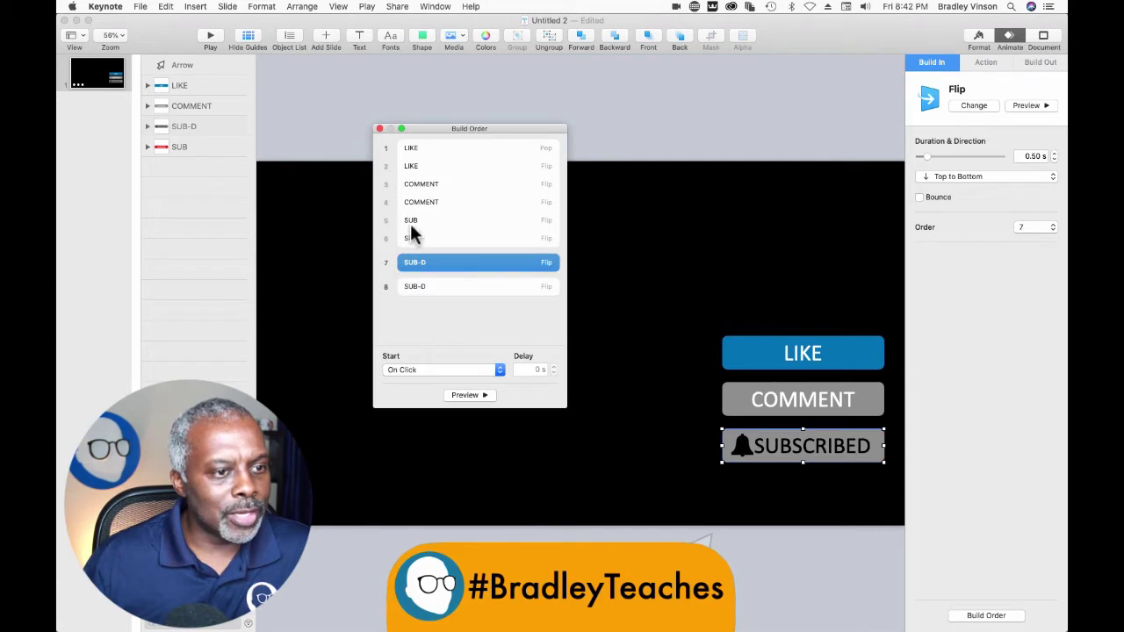
Set COMMENT's Flip build-in to start With Build 2, together with LIKE's build-out.
{"action": "left_click", "coordinate": [426, 148]}
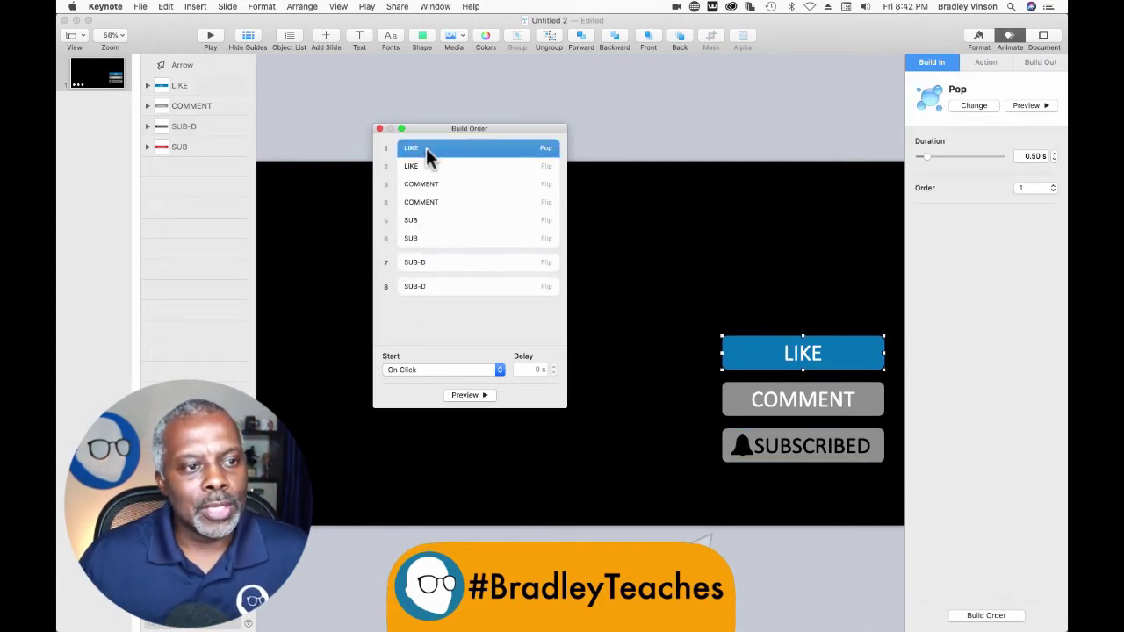
{"action": "left_click", "coordinate": [411, 166]}
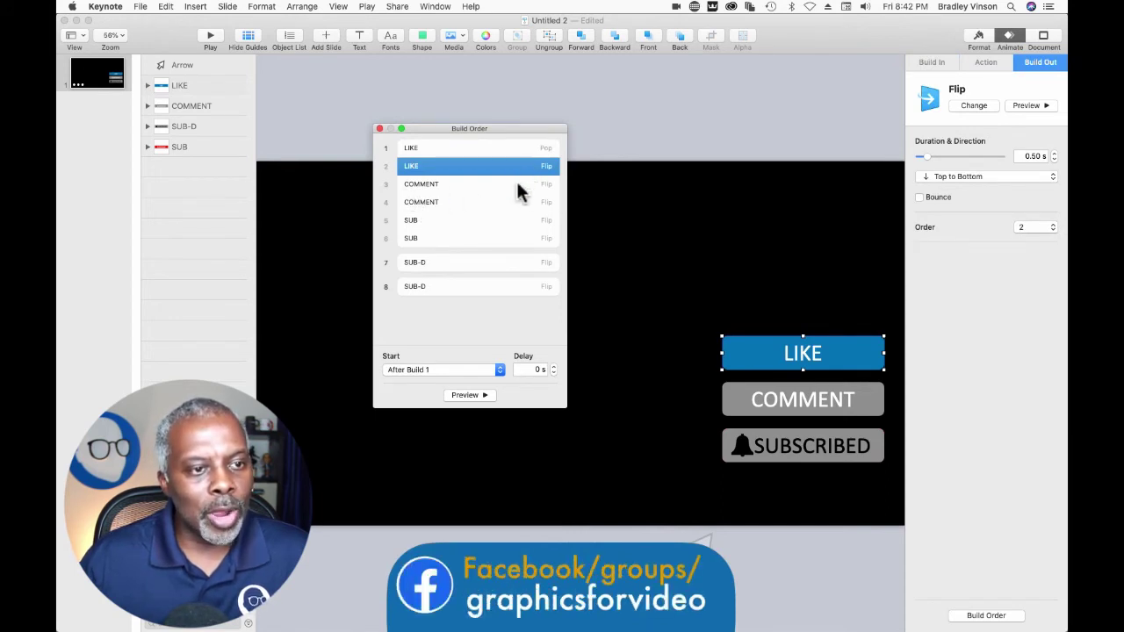
{"action": "left_click", "coordinate": [483, 186]}
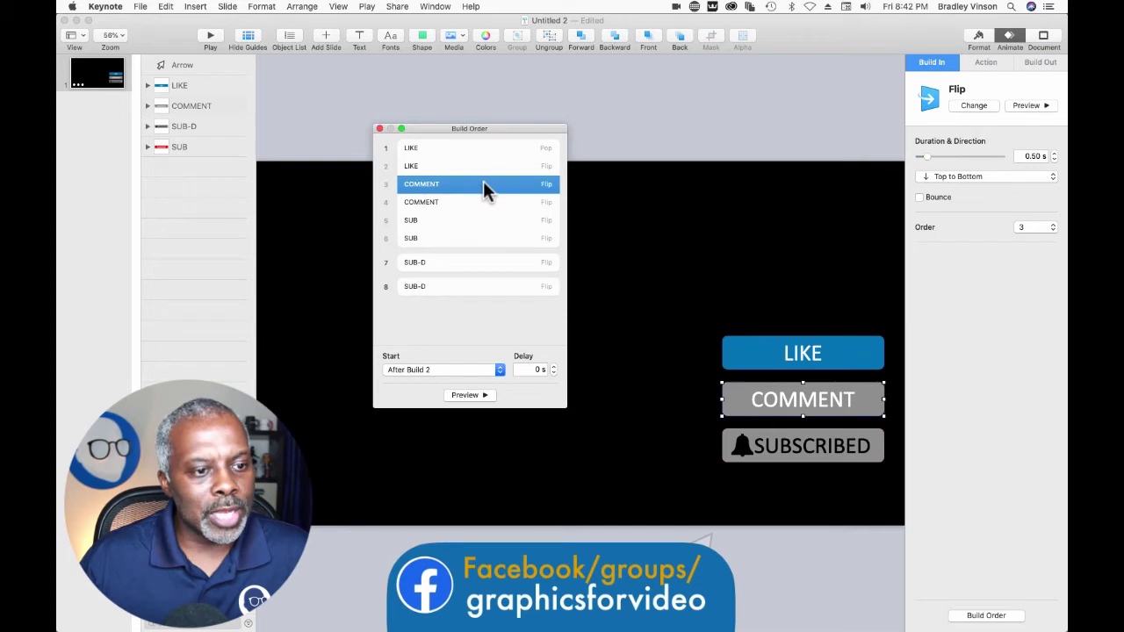
{"action": "left_click", "coordinate": [437, 370]}
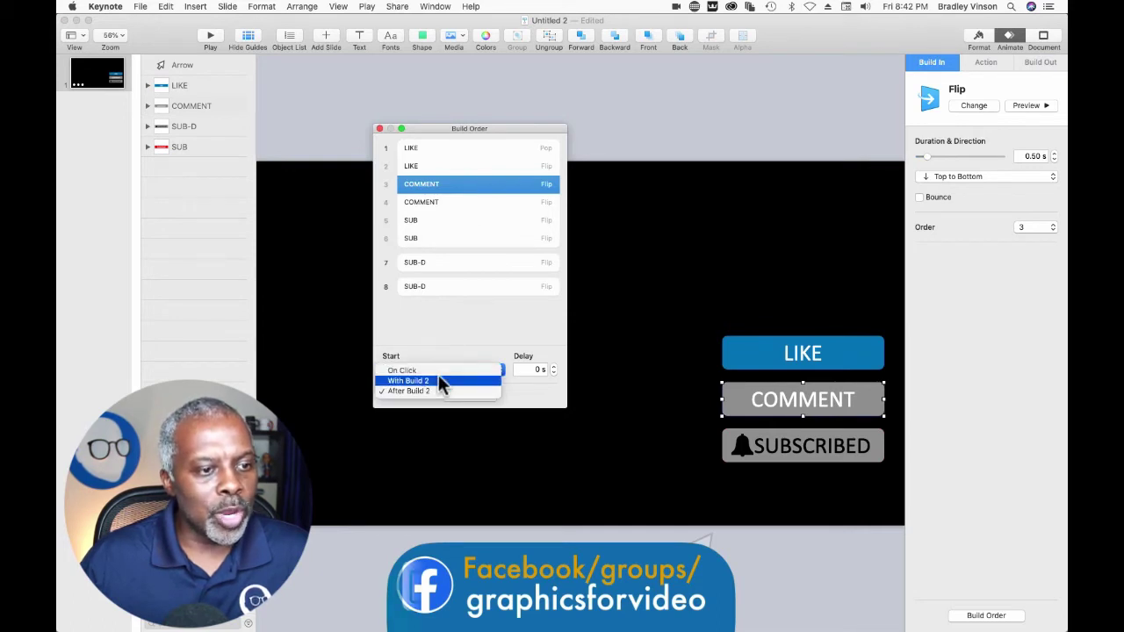
{"action": "left_click", "coordinate": [439, 375]}
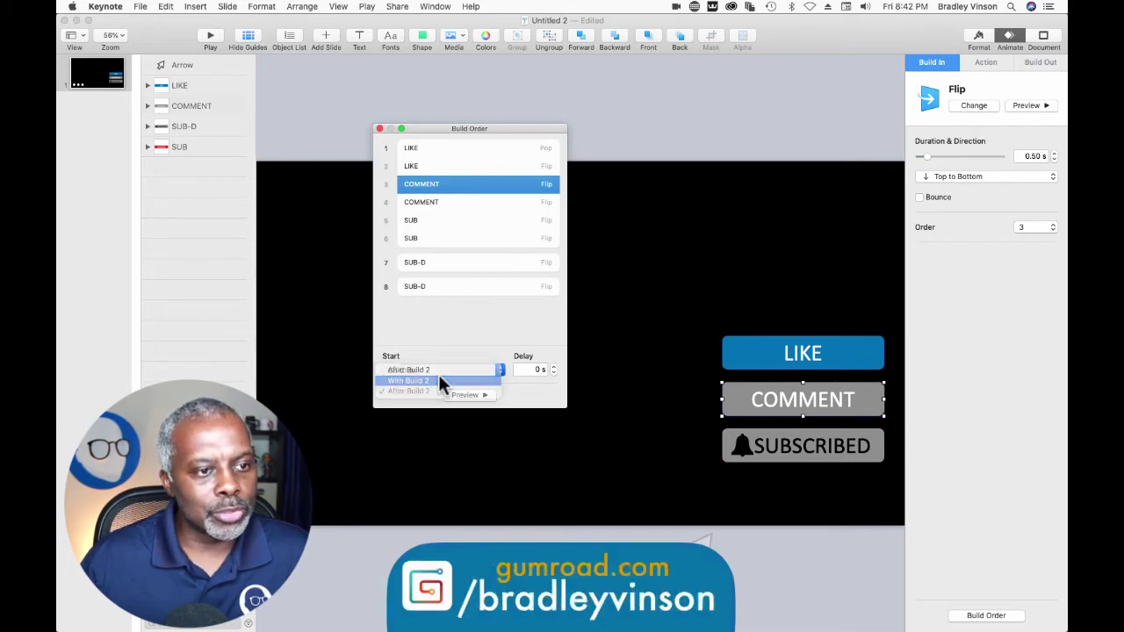
Set a 0.70 s delay on the Flip build-outs of LIKE and COMMENT.
{"action": "left_click", "coordinate": [456, 166]}
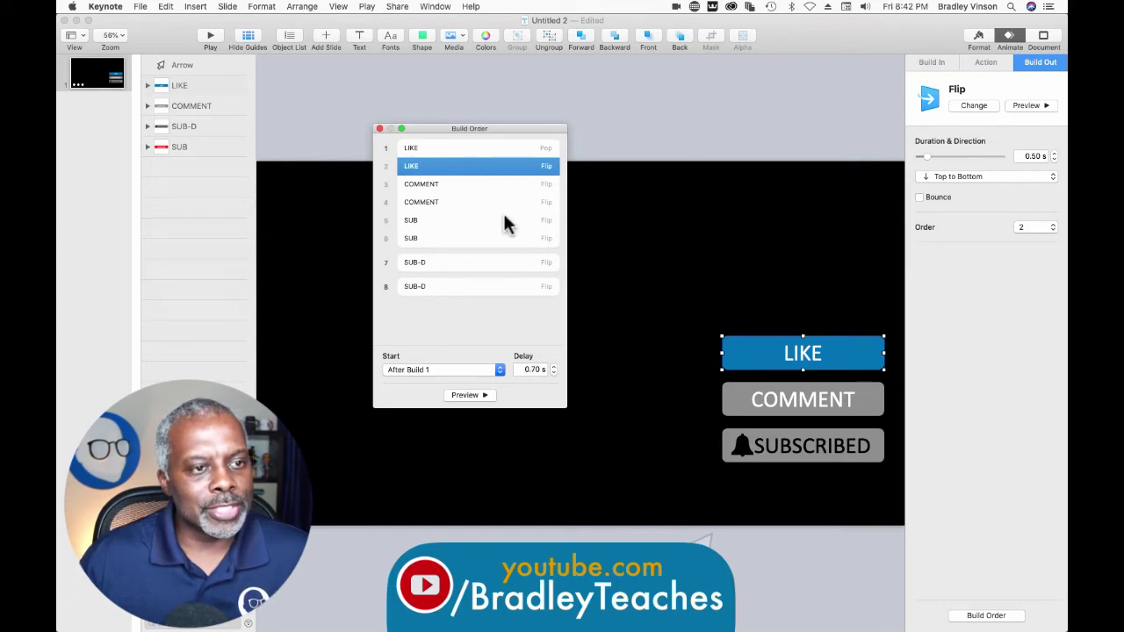
{"action": "left_click", "coordinate": [423, 185]}
{"action": "left_click", "coordinate": [422, 202]}
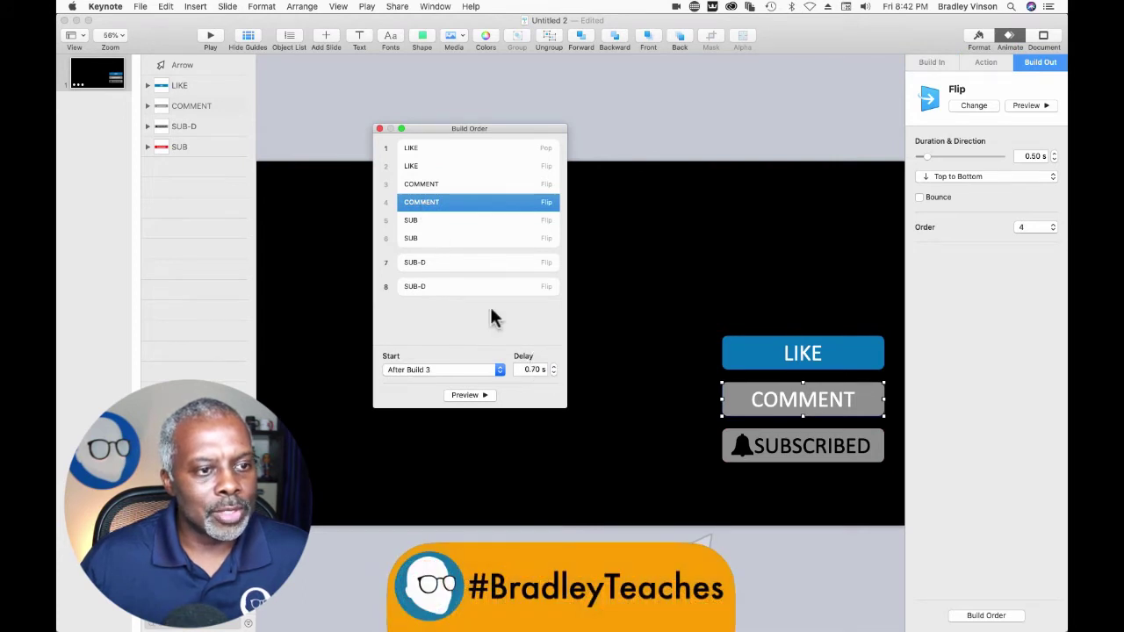
Set SUB's Flip build-in to start together with COMMENT's build-out.
{"action": "left_click", "coordinate": [413, 224]}
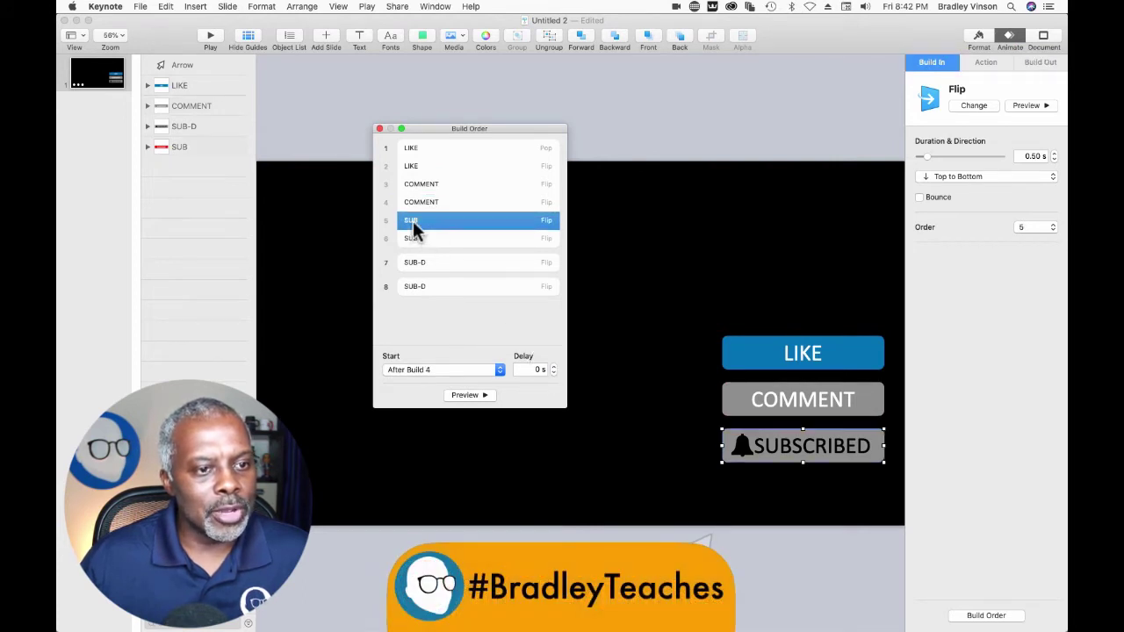
{"action": "left_click", "coordinate": [437, 369]}
{"action": "left_click", "coordinate": [439, 380]}
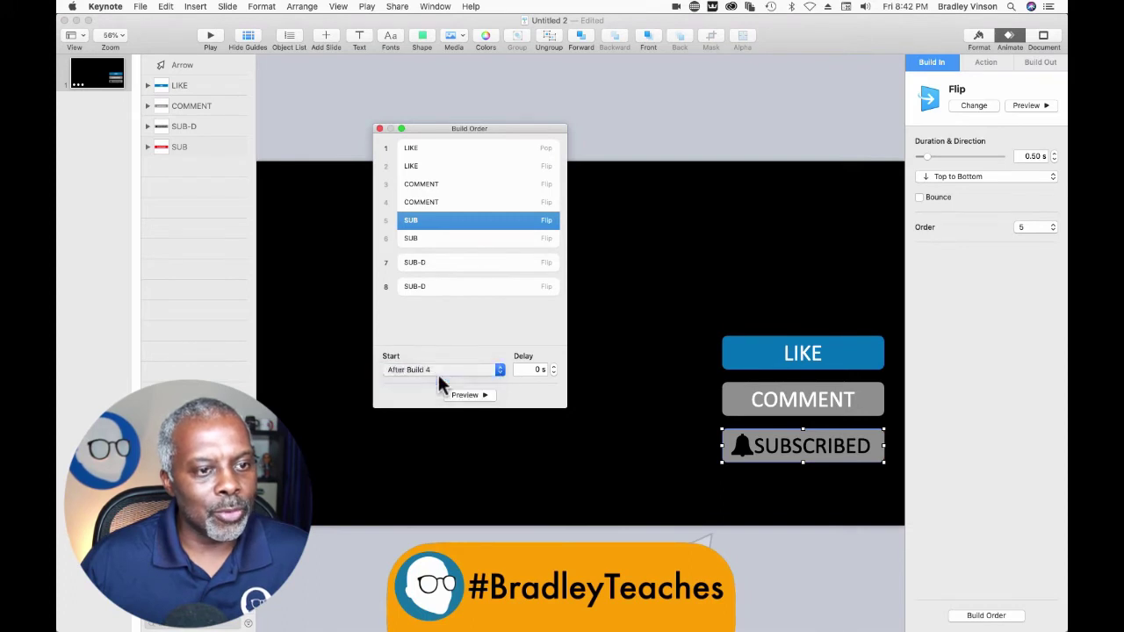
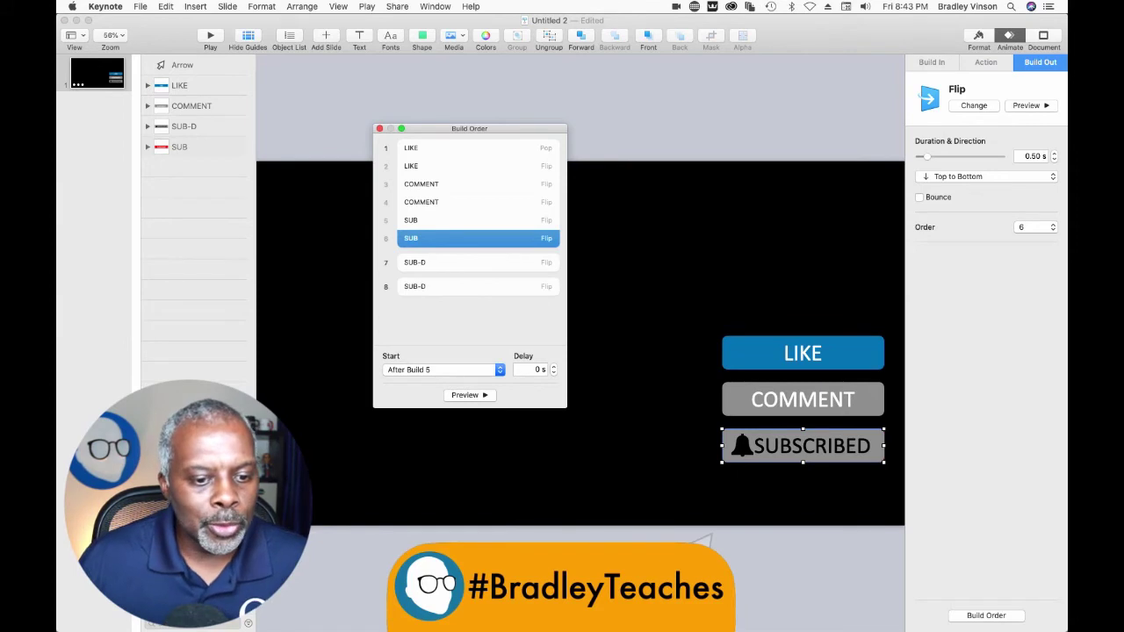
Add a Move action to the arrow parked below the slide.
{"action": "left_click", "coordinate": [185, 147]}
{"action": "left_click", "coordinate": [707, 538]}
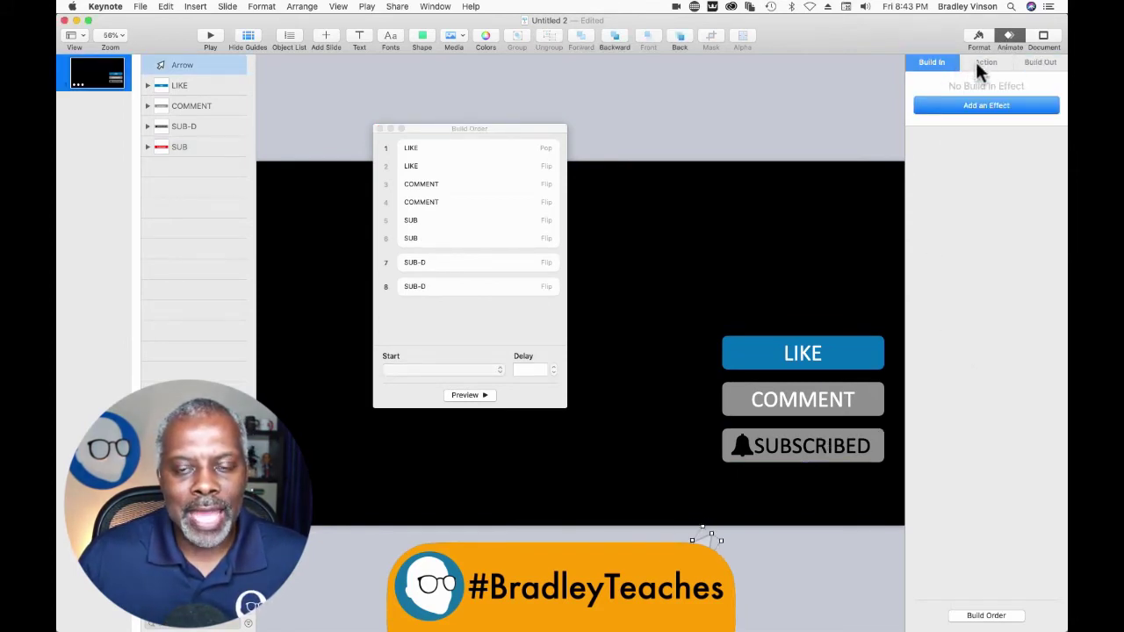
{"action": "left_click", "coordinate": [977, 63]}
{"action": "left_click", "coordinate": [972, 107]}
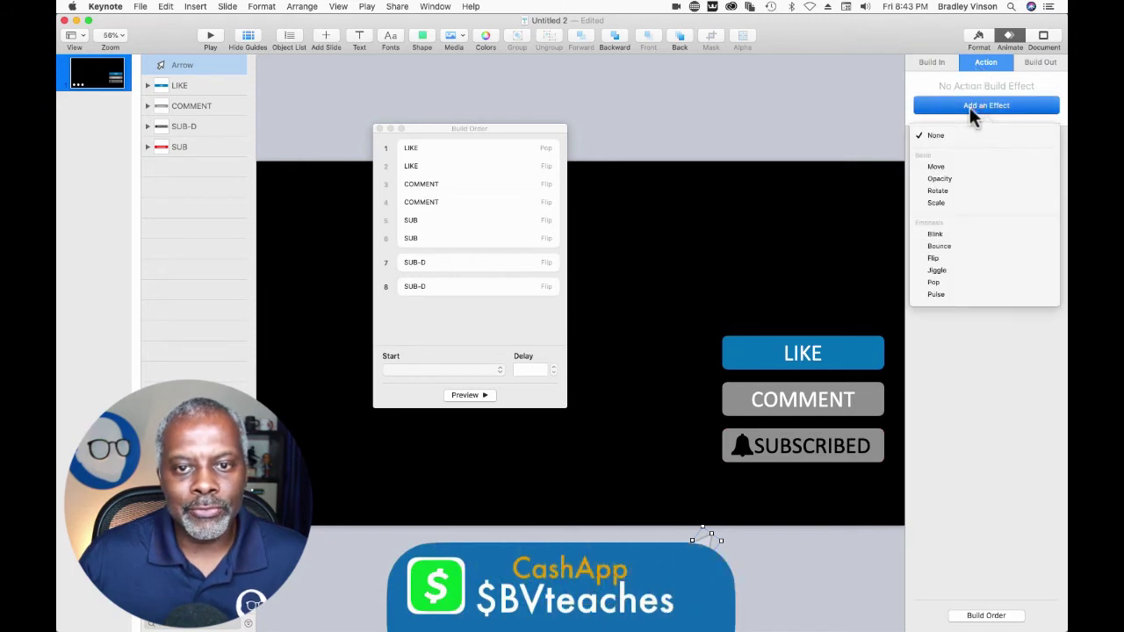
{"action": "left_click", "coordinate": [938, 167]}
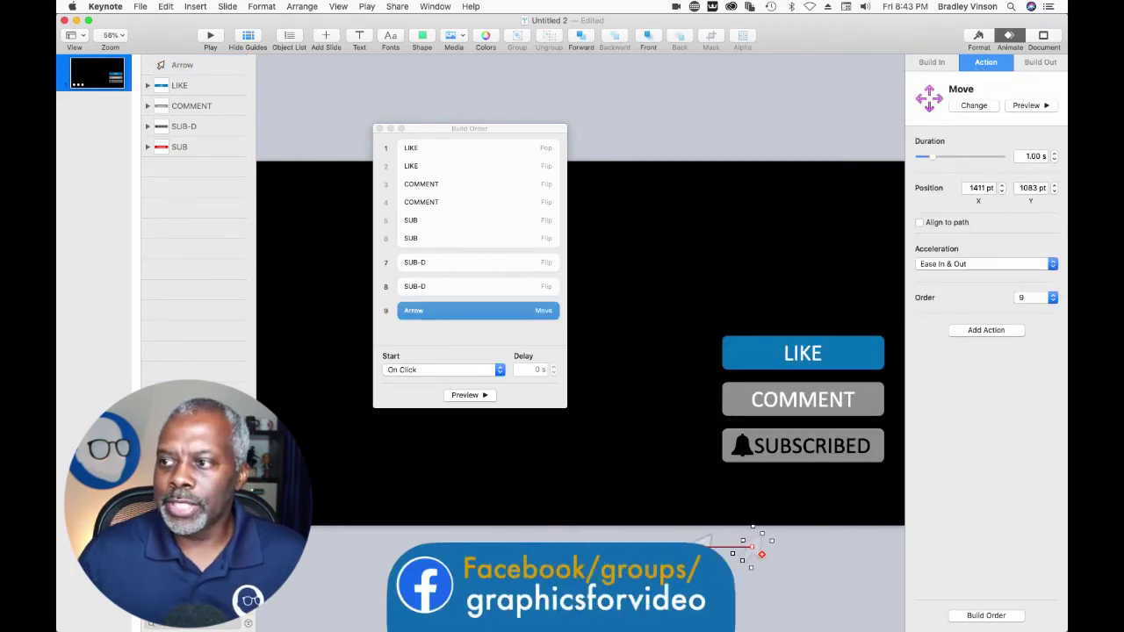
Place the arrow's Move destination on the lower-left corner of the SUBSCRIBED button, at about X 1338 pt, Y 836 pt.
{"action": "left_click_drag", "start_coordinate": [797, 35], "coordinate": [827, 35]}
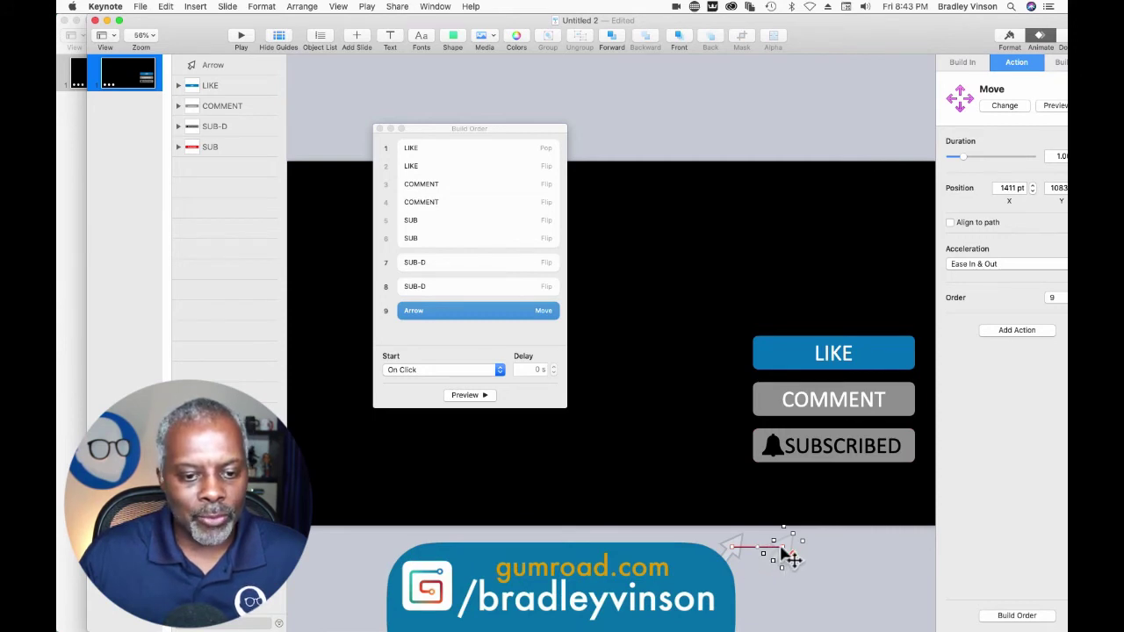
{"action": "left_click_drag", "start_coordinate": [789, 553], "coordinate": [758, 465]}
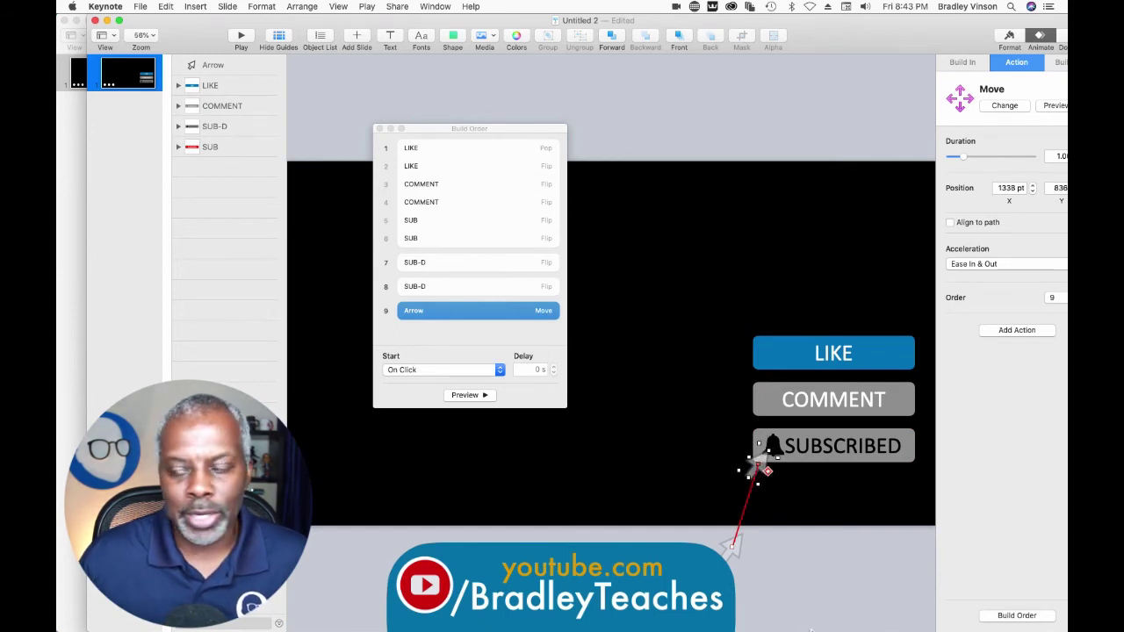
{"action": "mouse_move", "coordinate": [819, 622]}
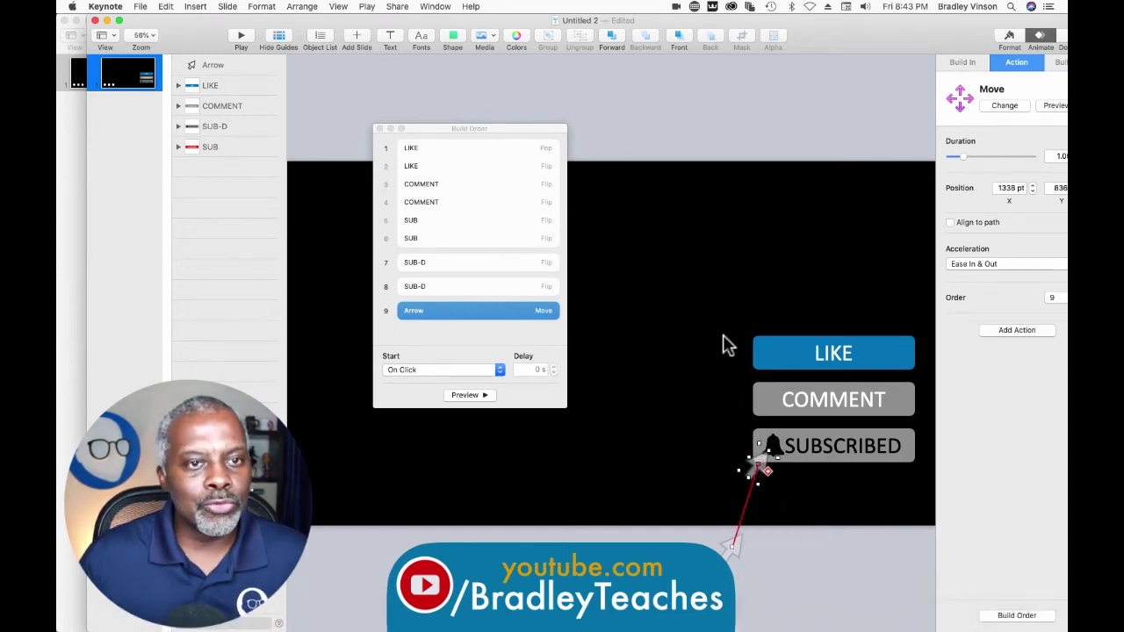
{"action": "double_click", "coordinate": [841, 26]}
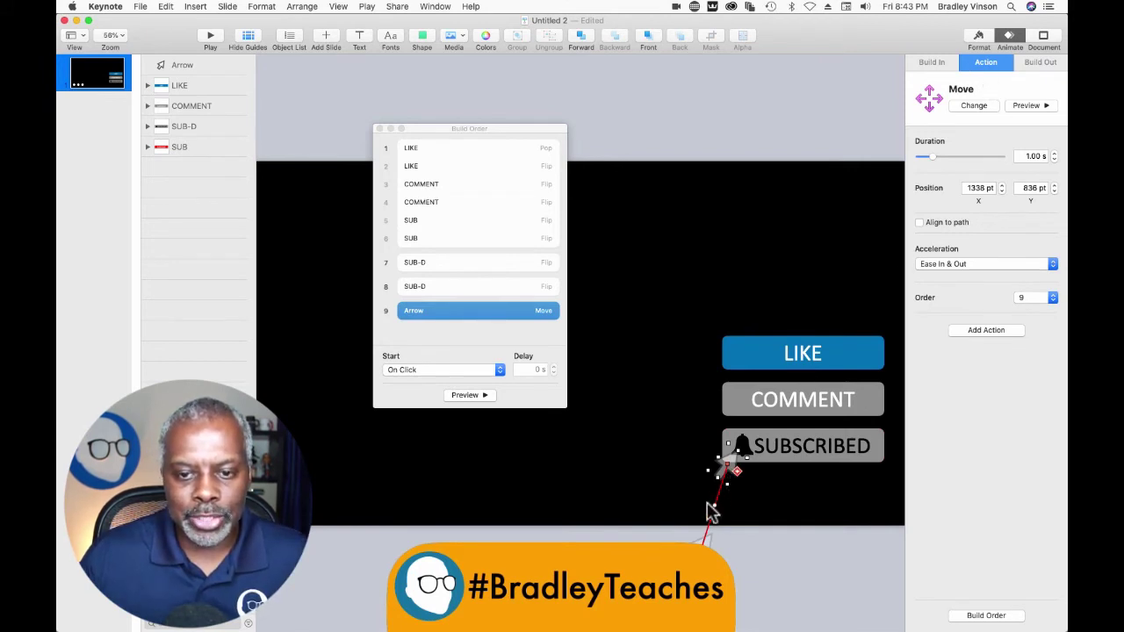
Add a Pop action to the arrow following its Move action.
{"action": "left_click", "coordinate": [983, 332]}
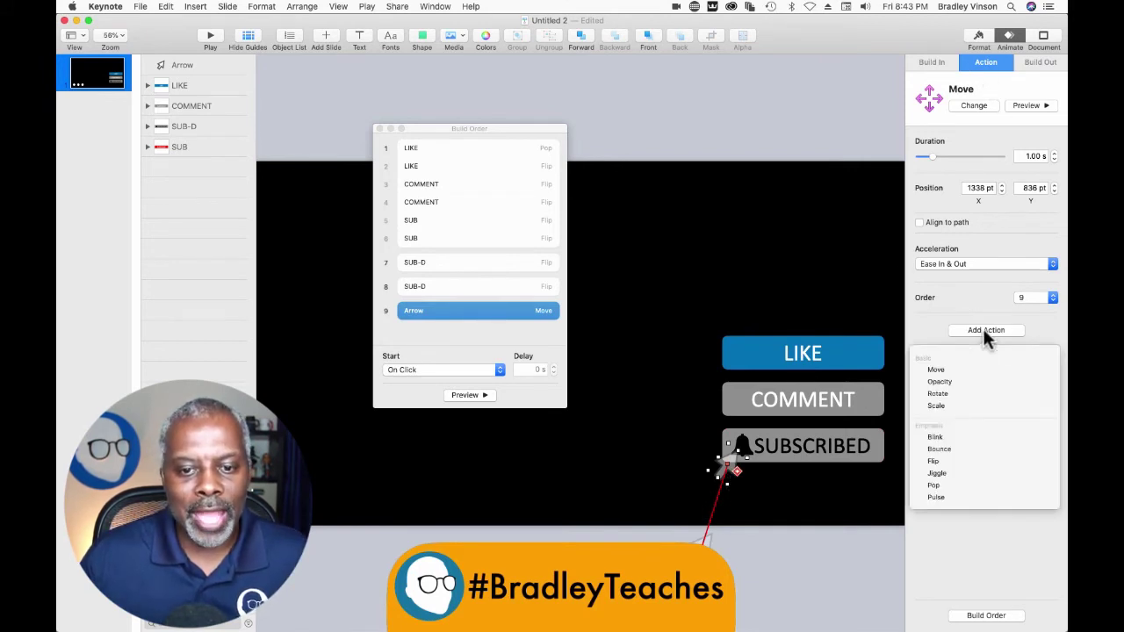
{"action": "left_click", "coordinate": [948, 485]}
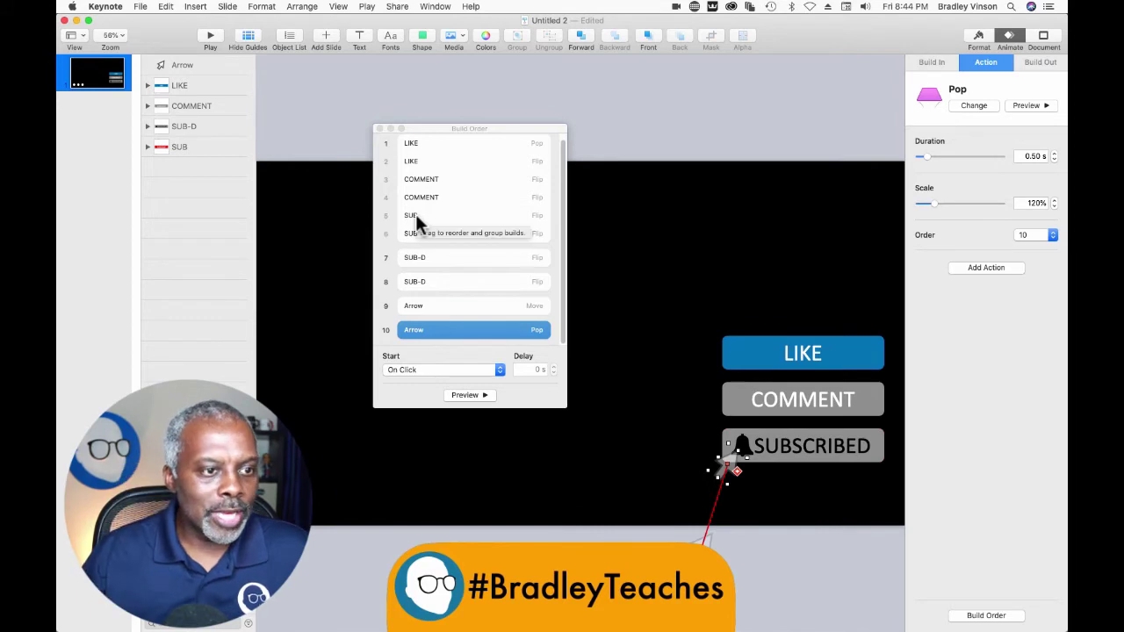
{"action": "left_click_drag", "start_coordinate": [451, 241], "coordinate": [451, 242]}
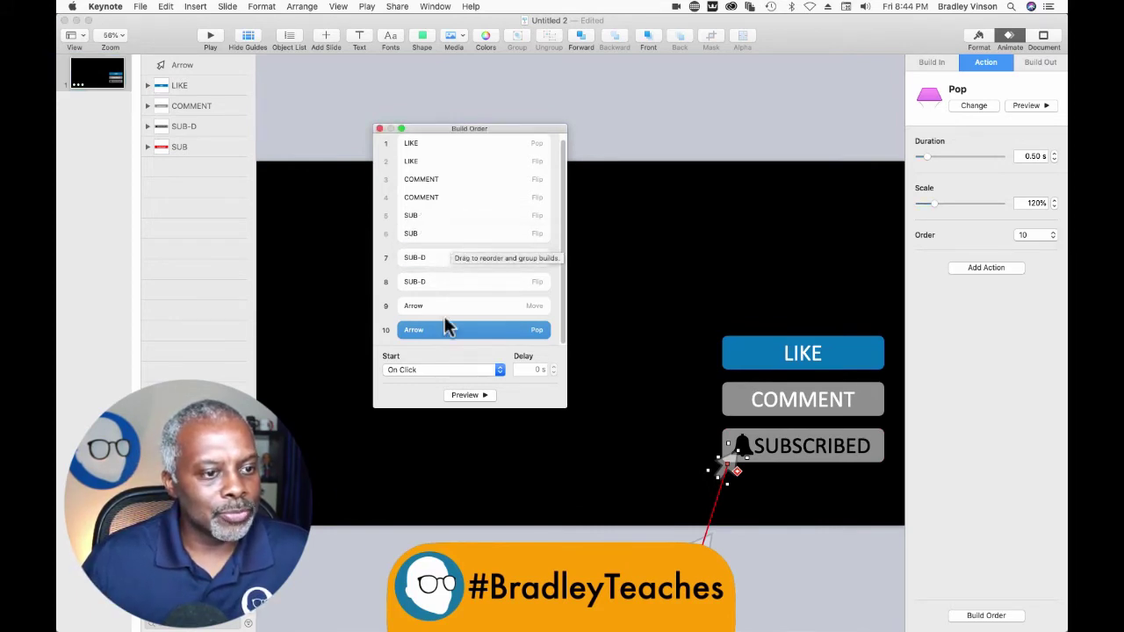
Reorder the arrow's Move build to position 6, right after SUB's build-in, with a 0.70 s delay.
{"action": "left_click", "coordinate": [458, 311]}
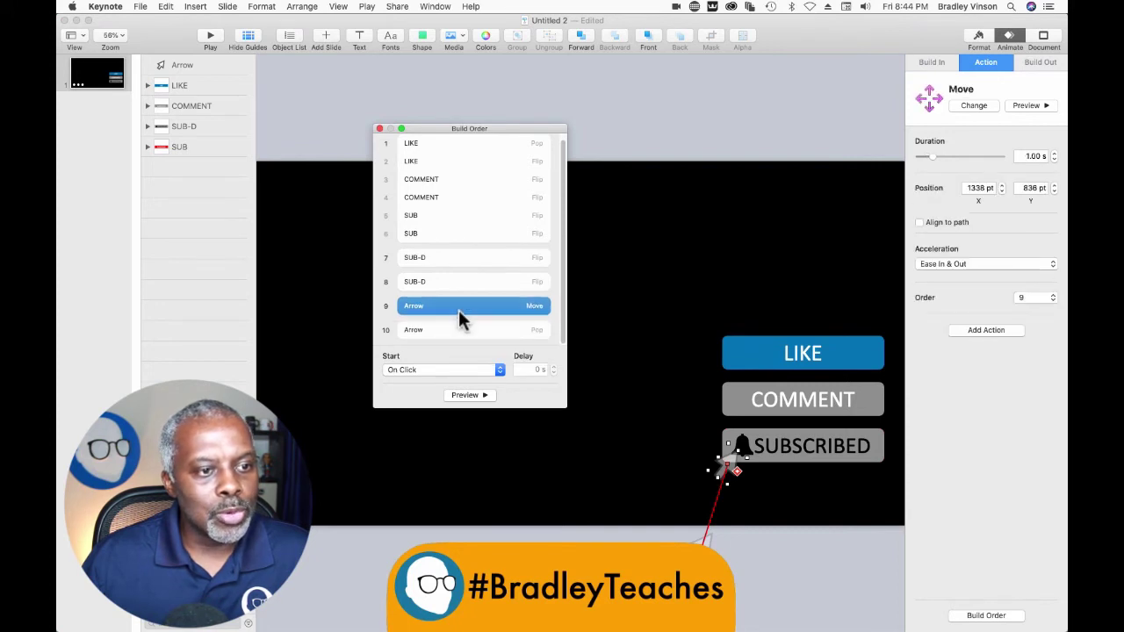
{"action": "left_click_drag", "start_coordinate": [458, 309], "coordinate": [454, 231]}
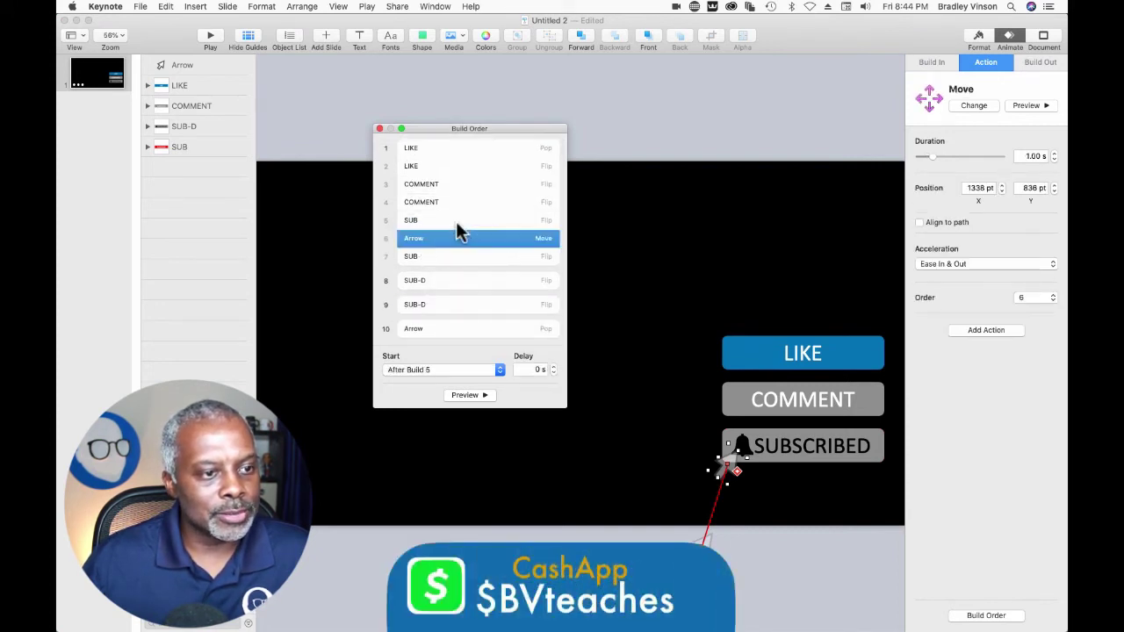
{"action": "left_click", "coordinate": [552, 366]}
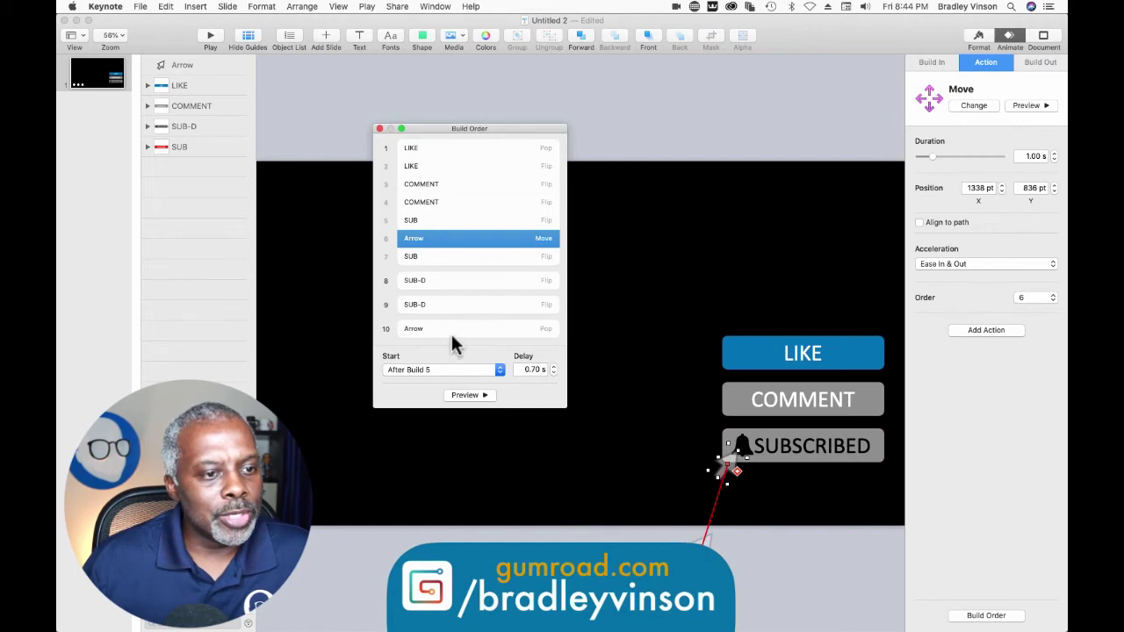
Reorder the arrow's Pop to position 7 and SUB-D's build-in to position 8, ahead of SUB's build-out.
{"action": "left_click_drag", "start_coordinate": [454, 330], "coordinate": [463, 254]}
{"action": "left_click", "coordinate": [446, 257]}
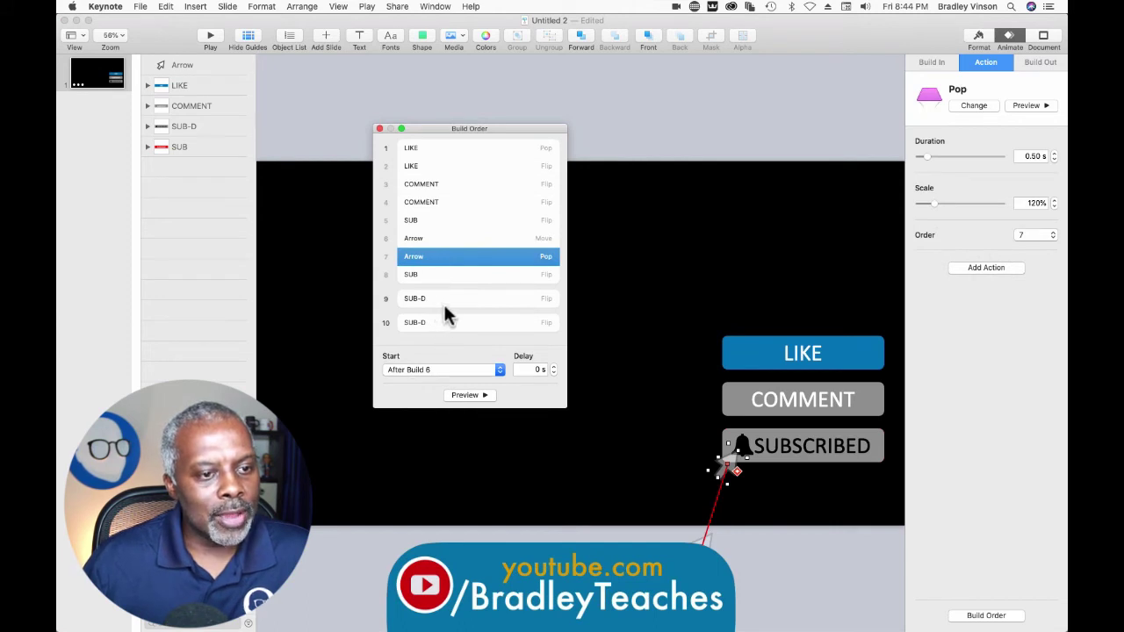
{"action": "left_click", "coordinate": [450, 301]}
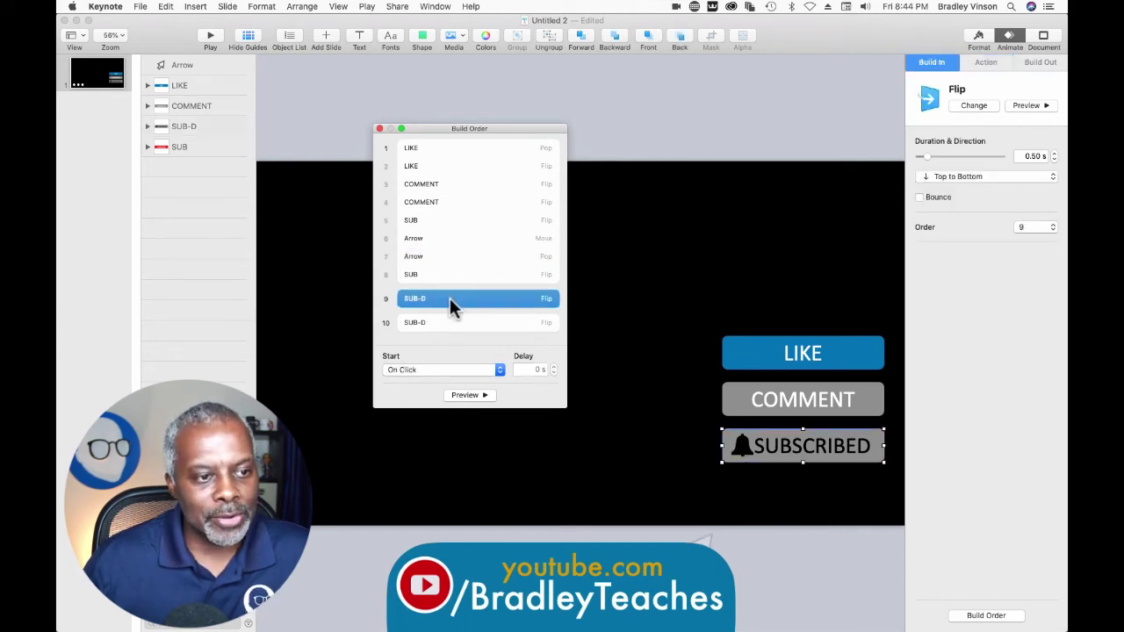
{"action": "left_click_drag", "start_coordinate": [450, 300], "coordinate": [448, 259]}
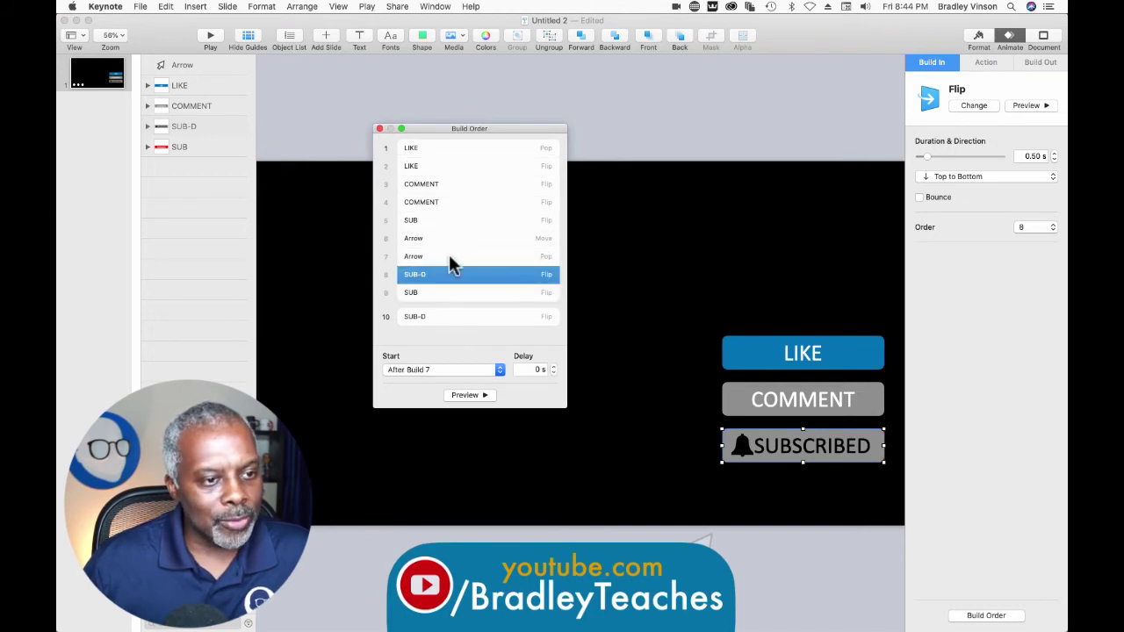
Change SUB-D's build-in effect from Flip to Appear.
{"action": "left_click", "coordinate": [464, 256]}
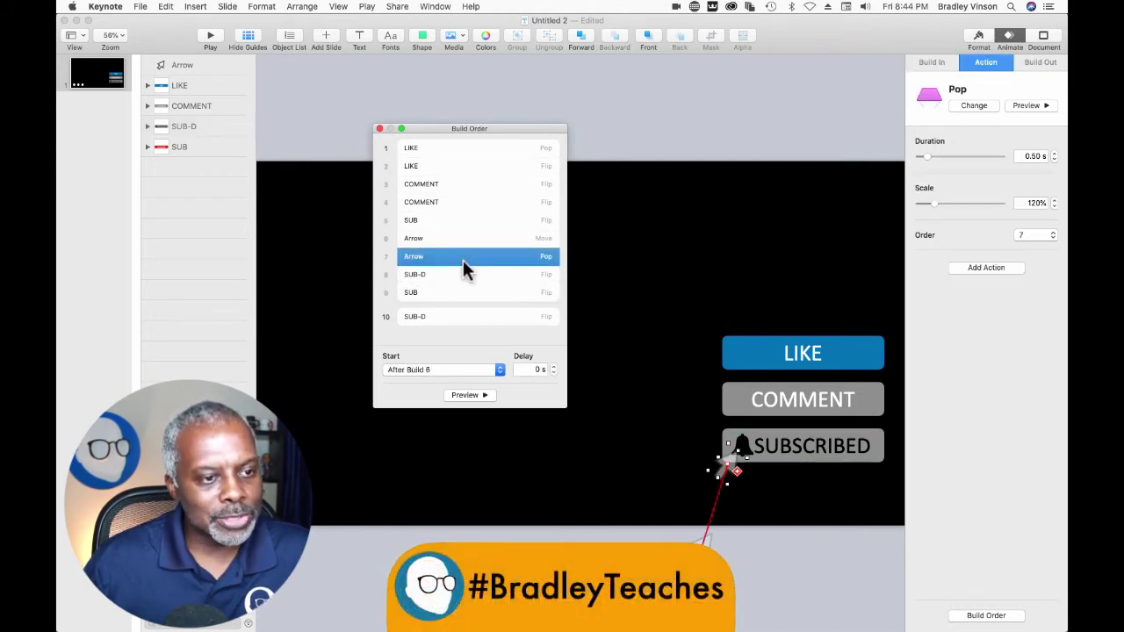
{"action": "left_click", "coordinate": [464, 274]}
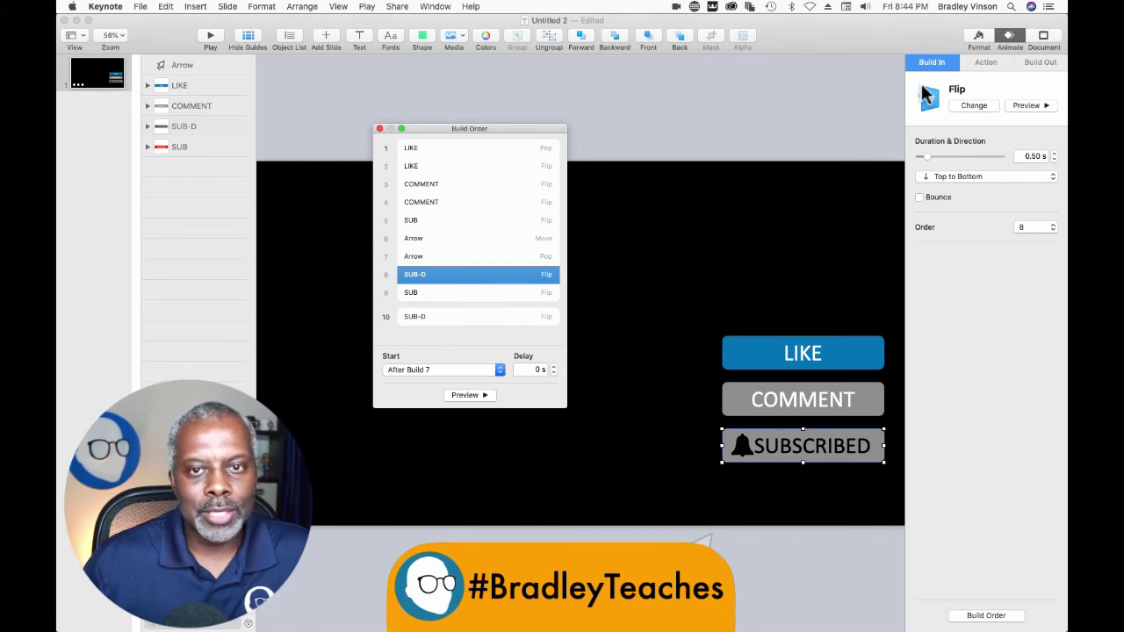
{"action": "left_click", "coordinate": [974, 105]}
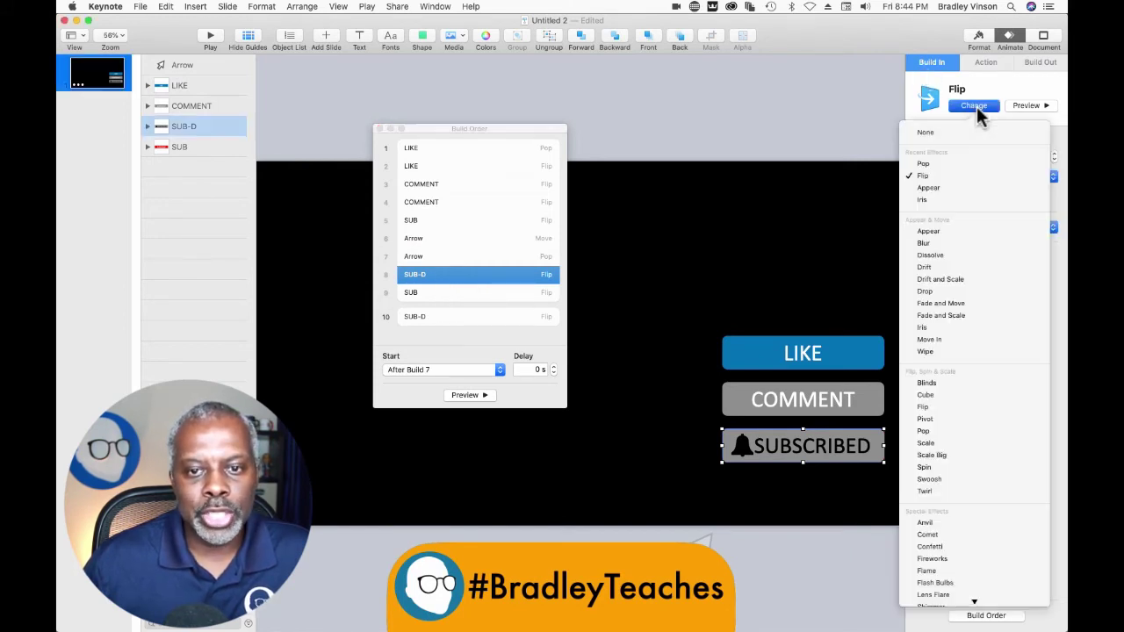
{"action": "left_click", "coordinate": [928, 188]}
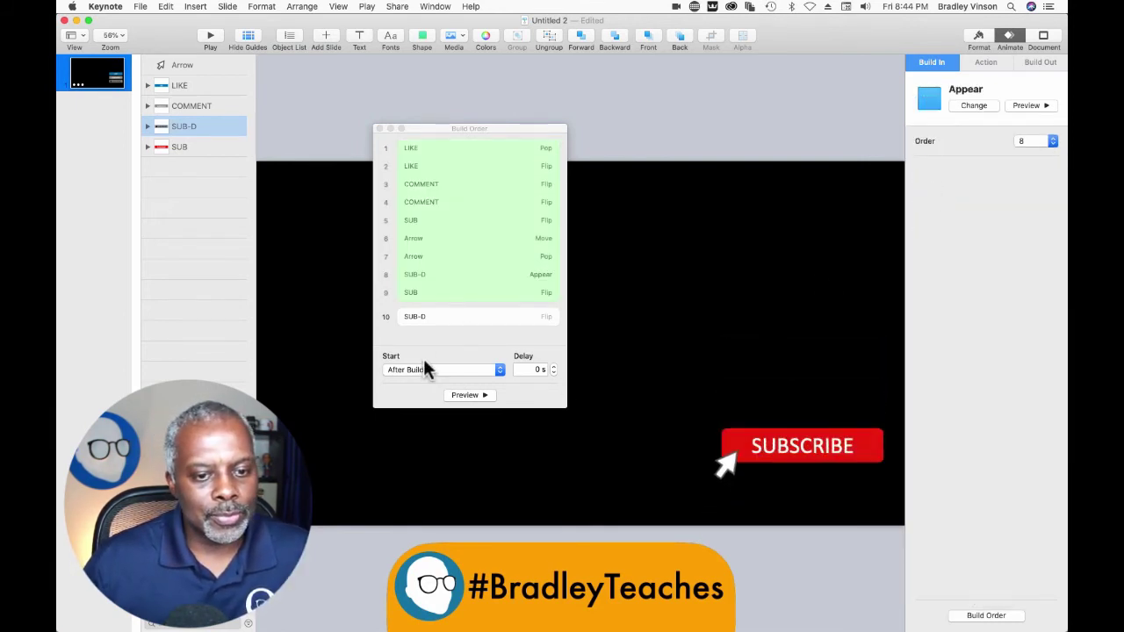
Set SUB-D's Appear build to start With Build 7, the arrow's Pop.
{"action": "left_click", "coordinate": [428, 272]}
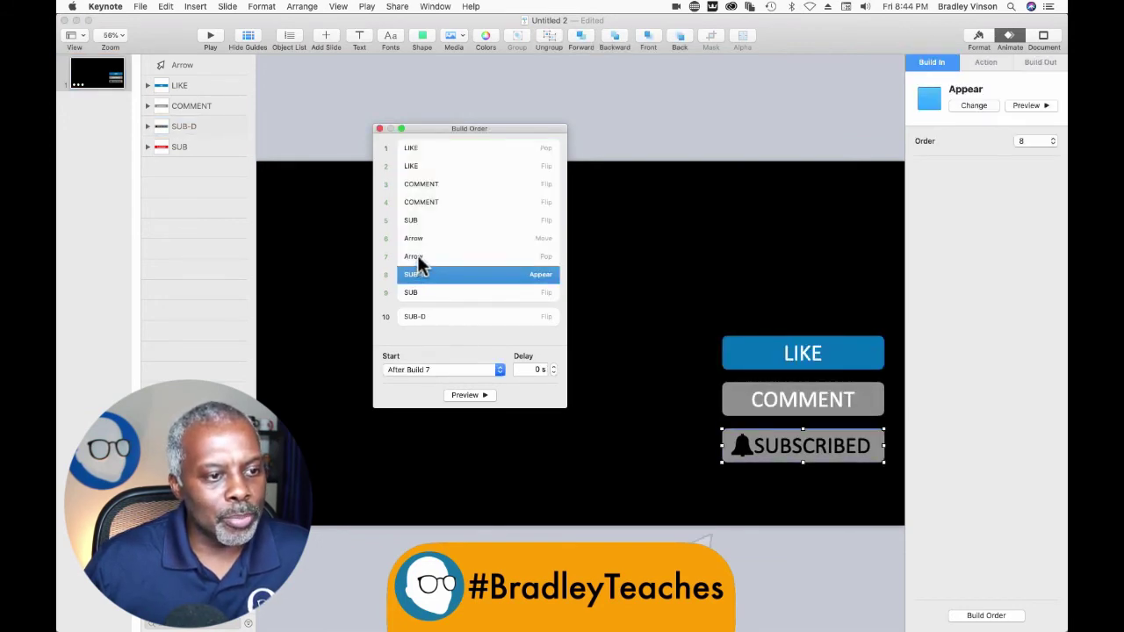
{"action": "left_click", "coordinate": [408, 372]}
{"action": "left_click", "coordinate": [407, 376]}
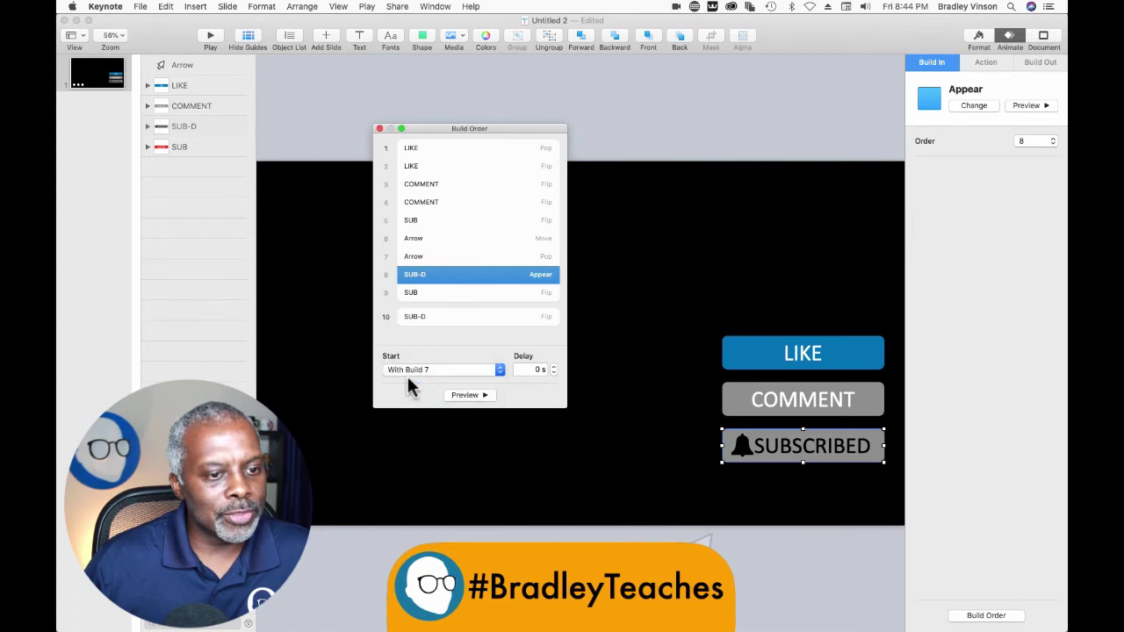
Set SUB-D's Appear build delay to 0.20 s and change SUB's build-out effect to Disappear.
{"action": "left_click", "coordinate": [553, 366]}
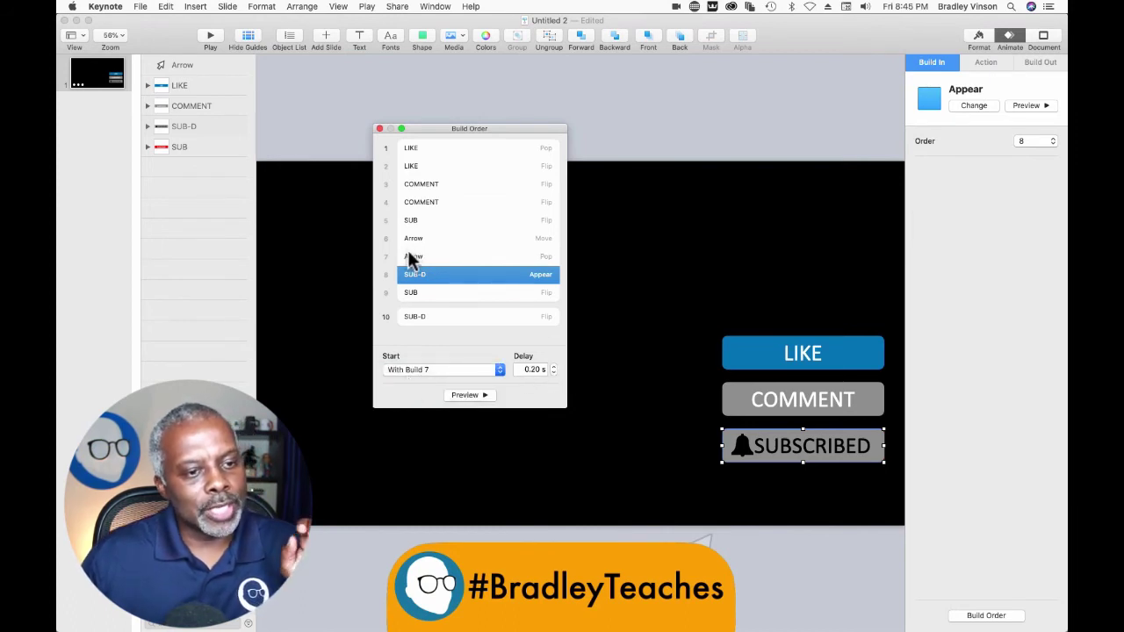
{"action": "left_click", "coordinate": [423, 295]}
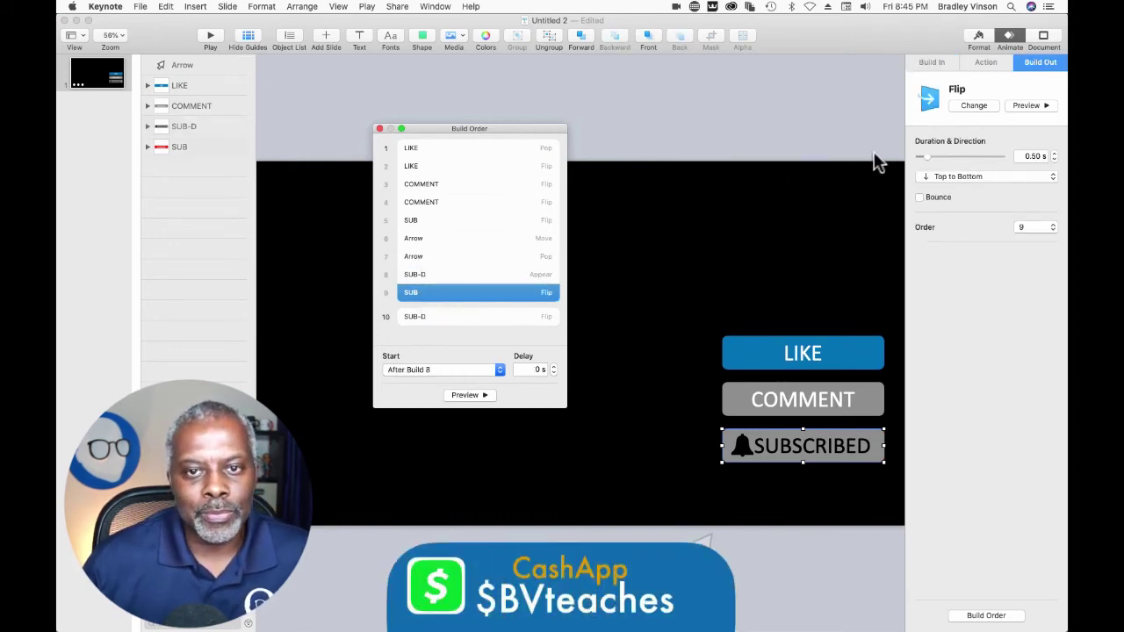
{"action": "left_click", "coordinate": [971, 106]}
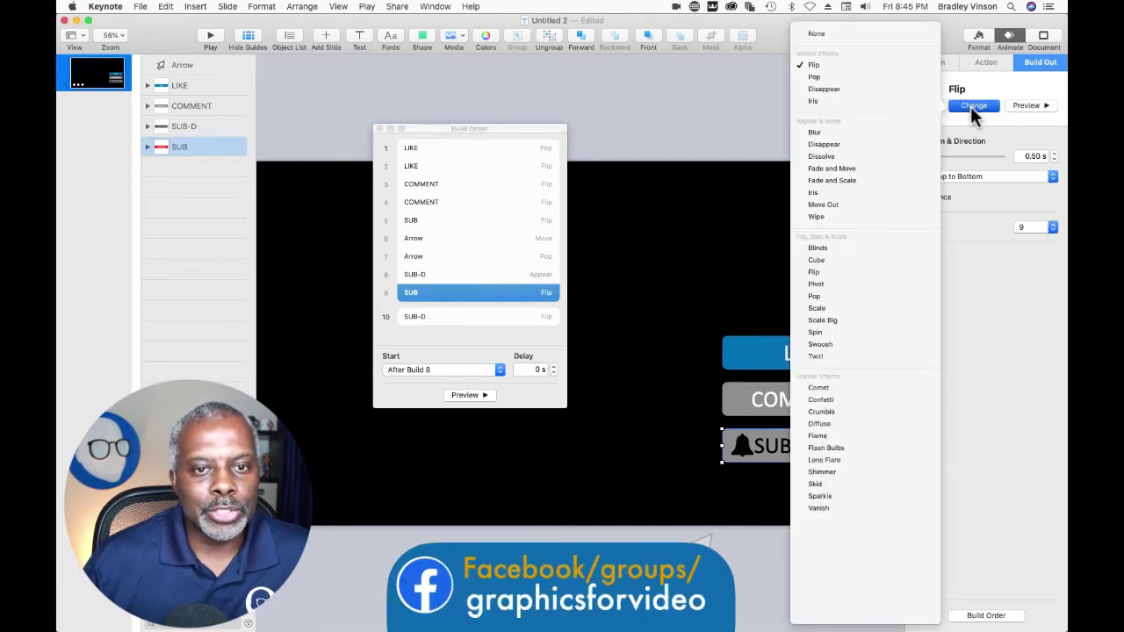
{"action": "left_click", "coordinate": [856, 146]}
{"action": "left_click", "coordinate": [453, 292]}
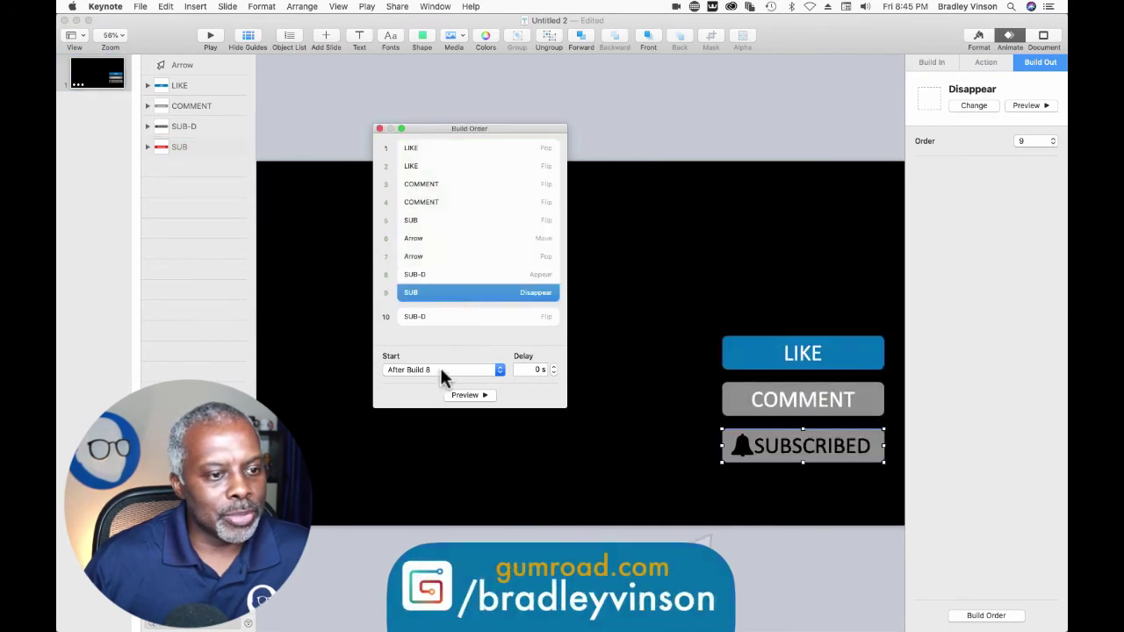
{"action": "left_click", "coordinate": [440, 367]}
{"action": "left_click", "coordinate": [472, 301]}
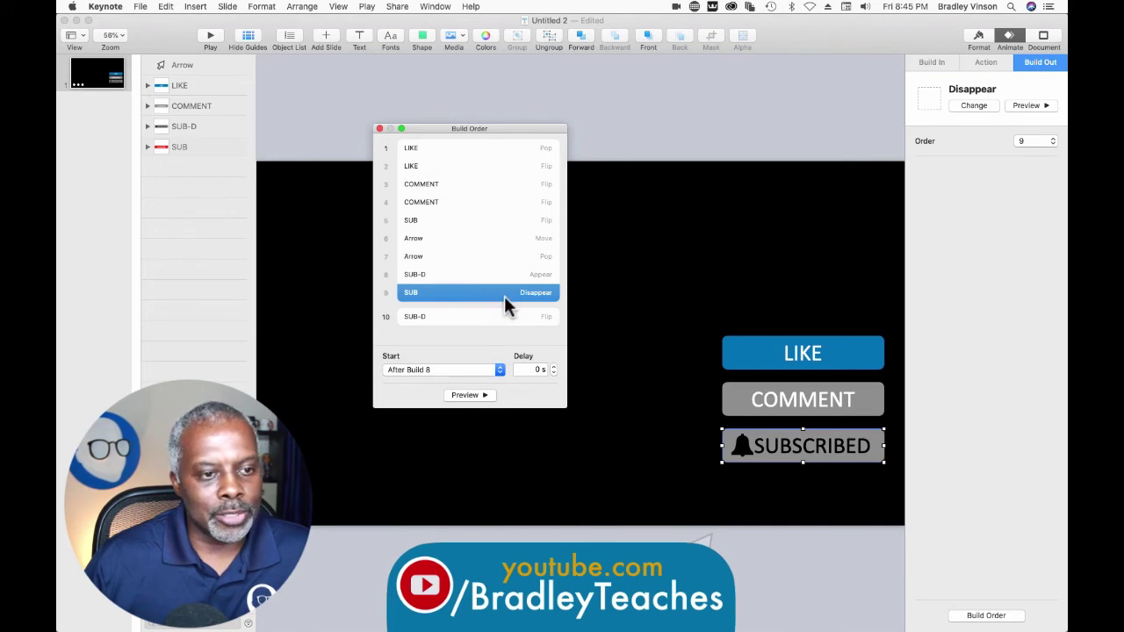
Chain SUB-D's Flip build-out to SUB's Disappear so it starts After Build 9.
{"action": "left_click", "coordinate": [484, 323]}
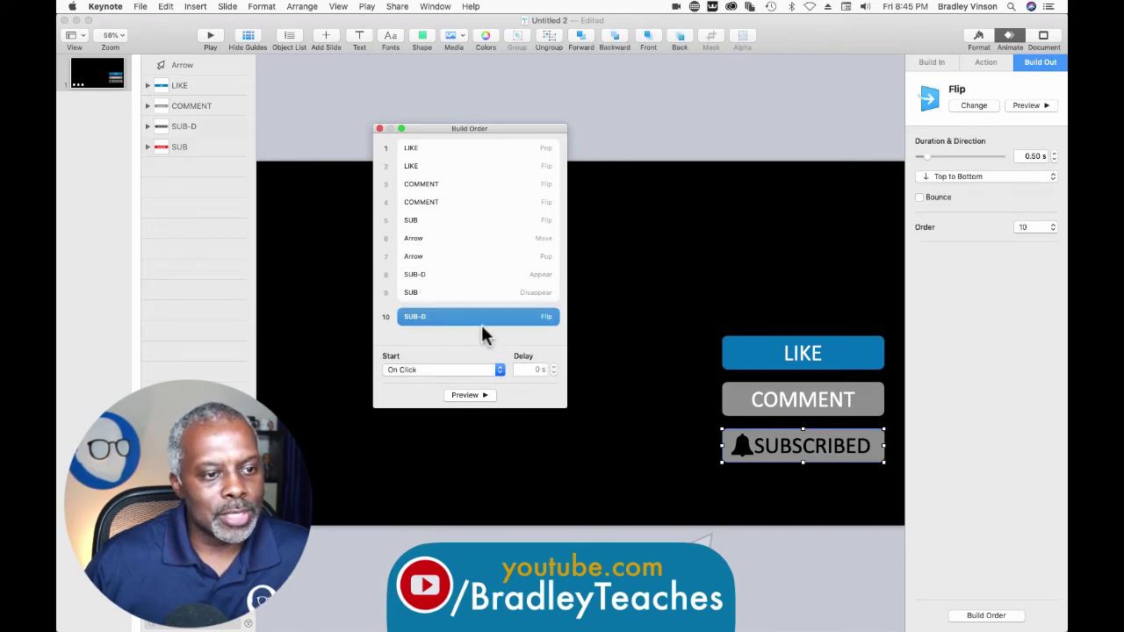
{"action": "mouse_move", "coordinate": [485, 319]}
{"action": "left_mouse_down"}
{"action": "mouse_move", "coordinate": [489, 301]}
{"action": "mouse_move", "coordinate": [476, 309]}
{"action": "left_mouse_up"}
{"action": "left_click", "coordinate": [462, 369]}
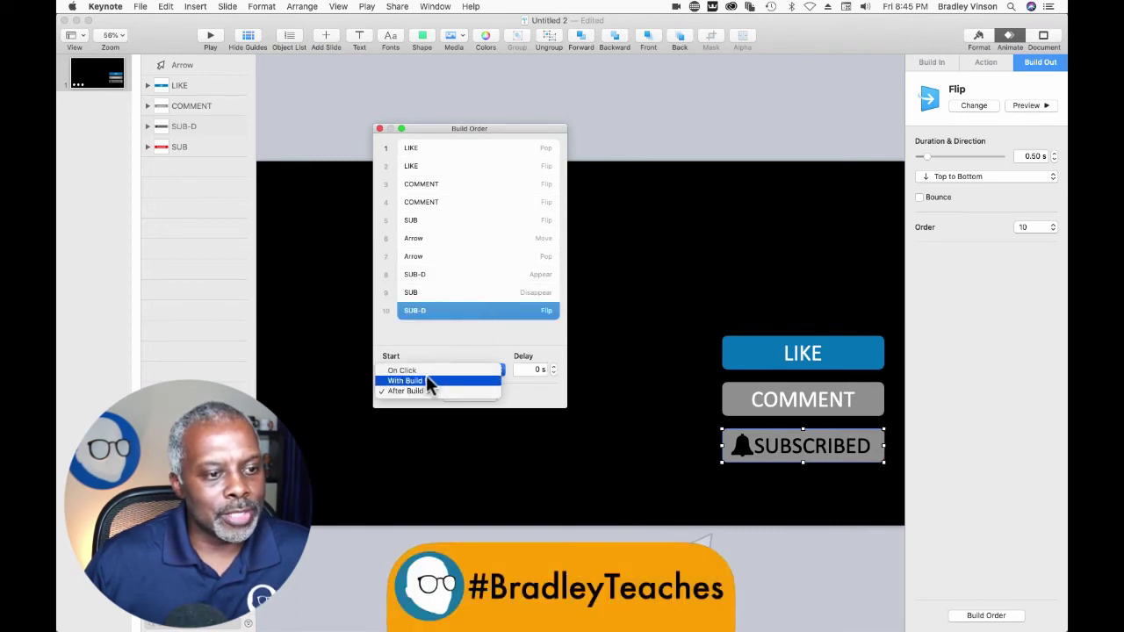
{"action": "left_click", "coordinate": [459, 360]}
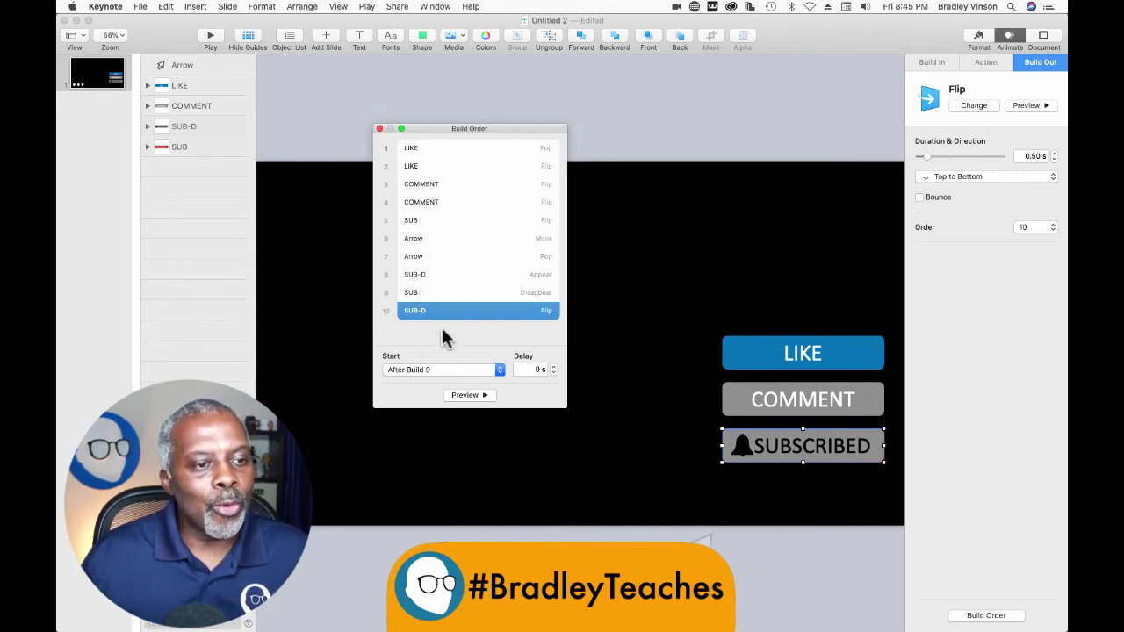
Add a Disappear build-out effect to the arrow.
{"action": "left_click", "coordinate": [206, 64]}
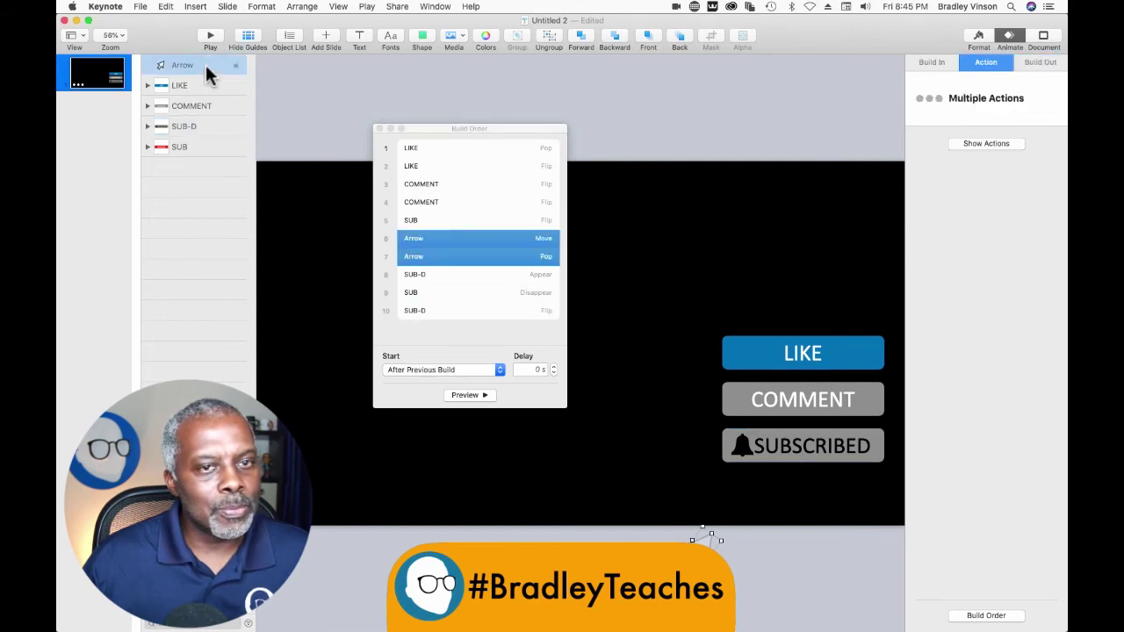
{"action": "left_click", "coordinate": [1033, 61]}
{"action": "left_click", "coordinate": [970, 106]}
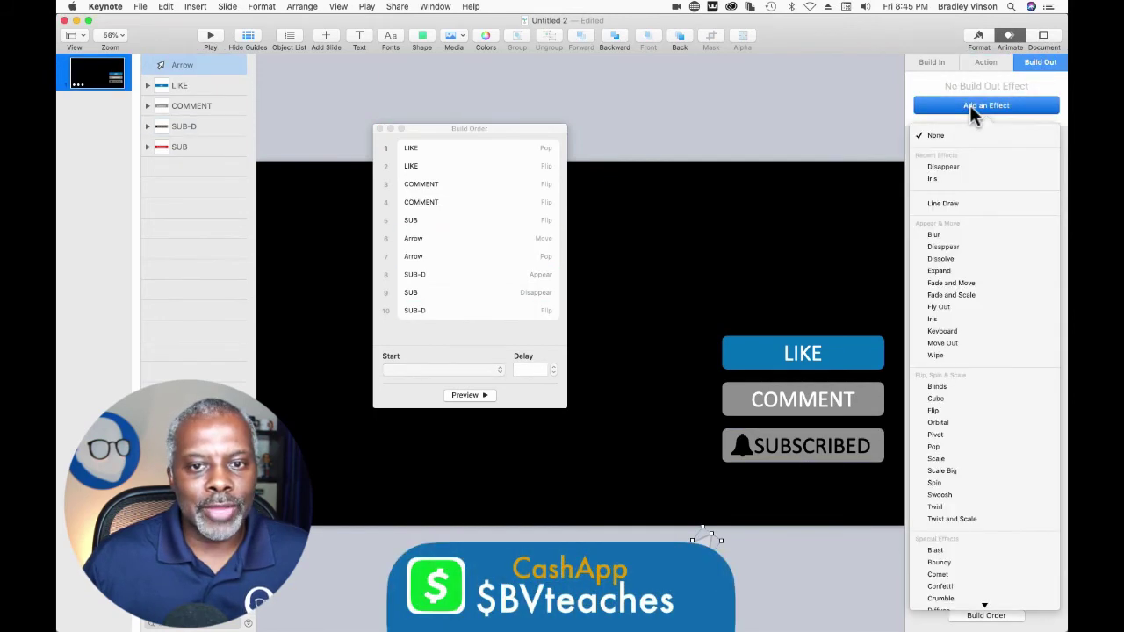
{"action": "left_click", "coordinate": [937, 167]}
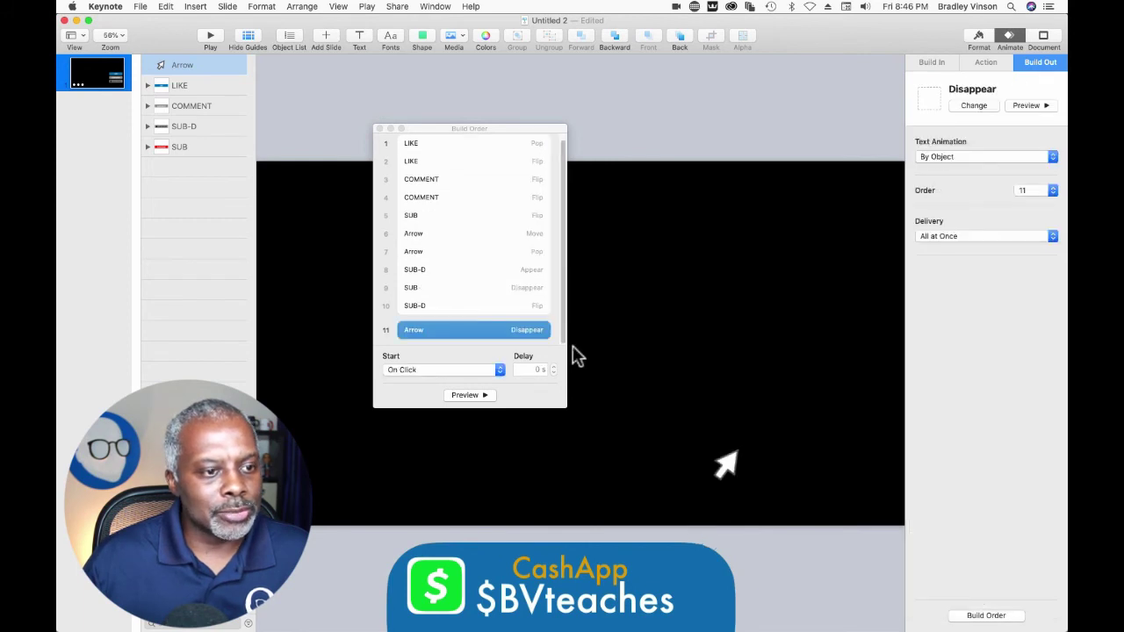
Reorder the arrow's Disappear to position 10, ahead of SUB-D's build-out, starting After Build 9 with a 0.40 s delay.
{"action": "left_click", "coordinate": [466, 330]}
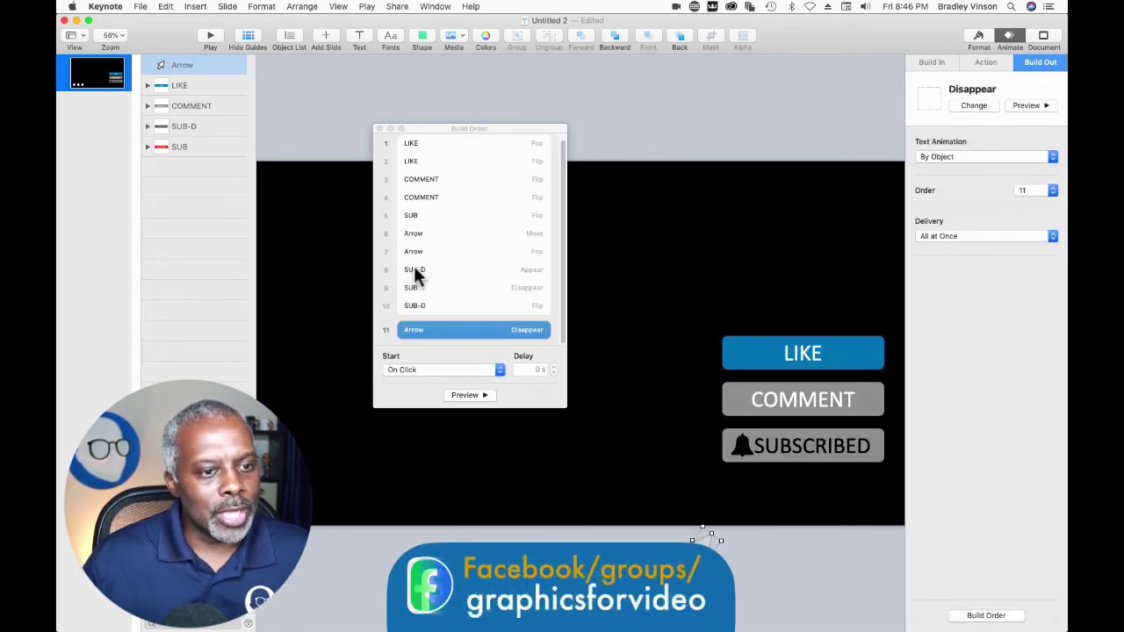
{"action": "left_click_drag", "start_coordinate": [439, 330], "coordinate": [452, 308]}
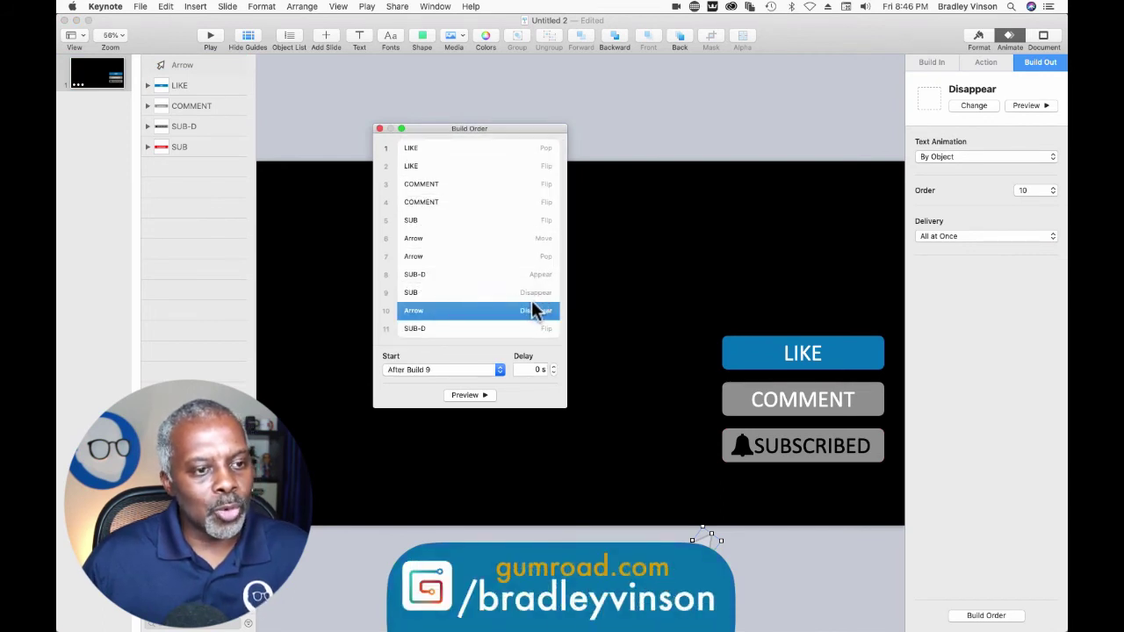
{"action": "left_click", "coordinate": [553, 366]}
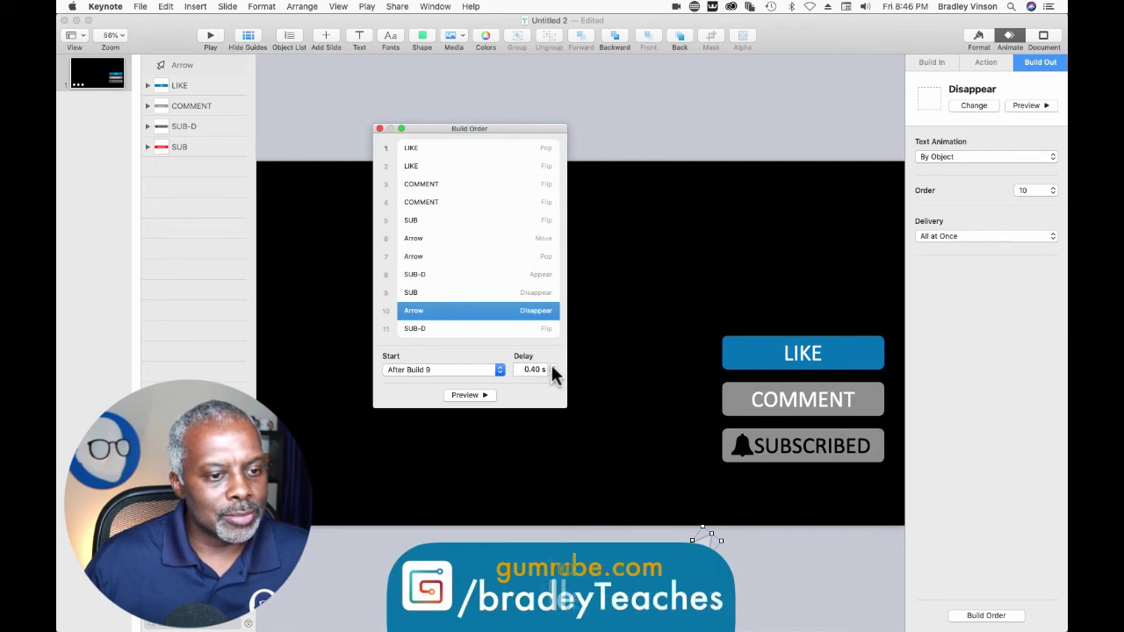
Set the delay of SUB-D's Flip build-out to 0.20 s.
{"action": "left_click", "coordinate": [450, 332]}
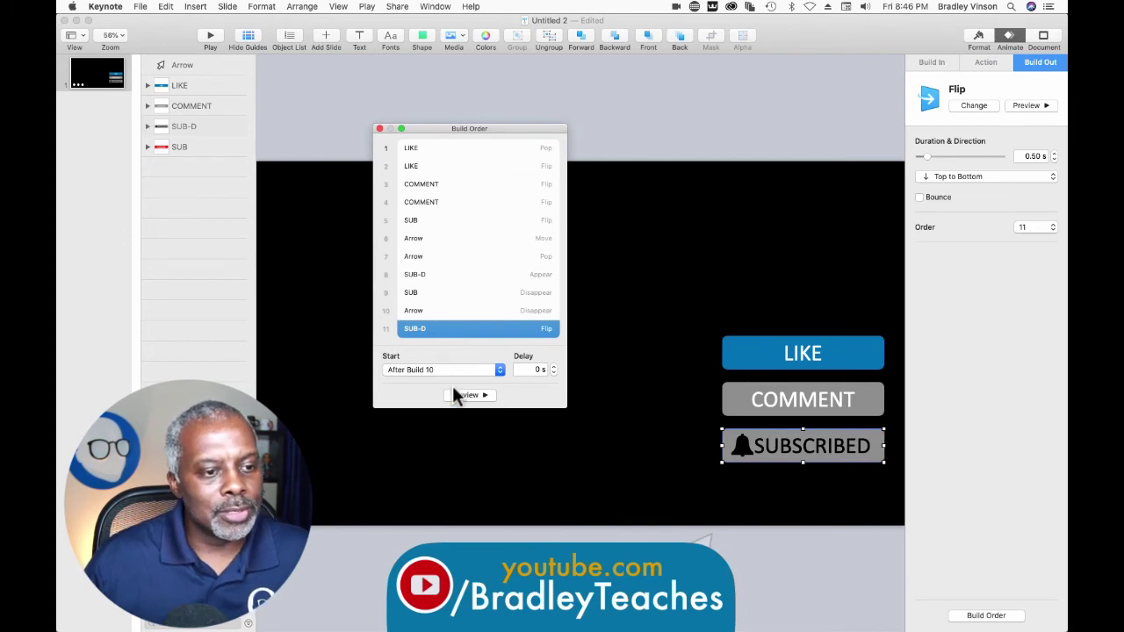
{"action": "left_click", "coordinate": [553, 366]}
{"action": "left_click", "coordinate": [553, 366]}
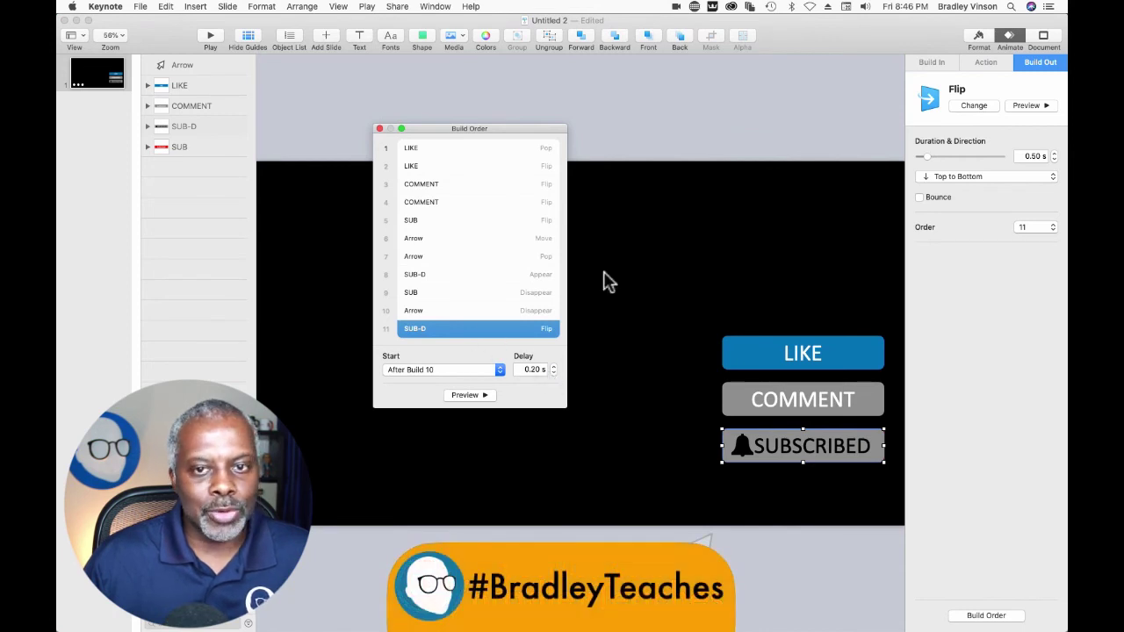
Change SUB-D's build-out effect to Pop and increase its delay.
{"action": "left_click", "coordinate": [965, 104]}
{"action": "left_click", "coordinate": [821, 93]}
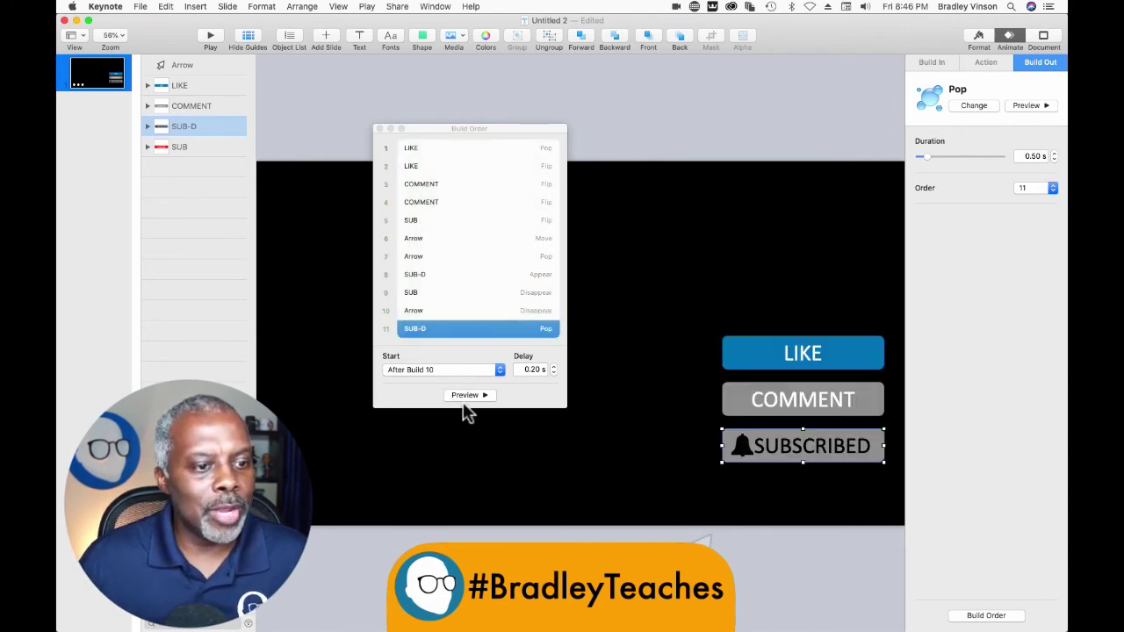
{"action": "left_click", "coordinate": [554, 366]}
{"action": "left_click", "coordinate": [616, 327]}
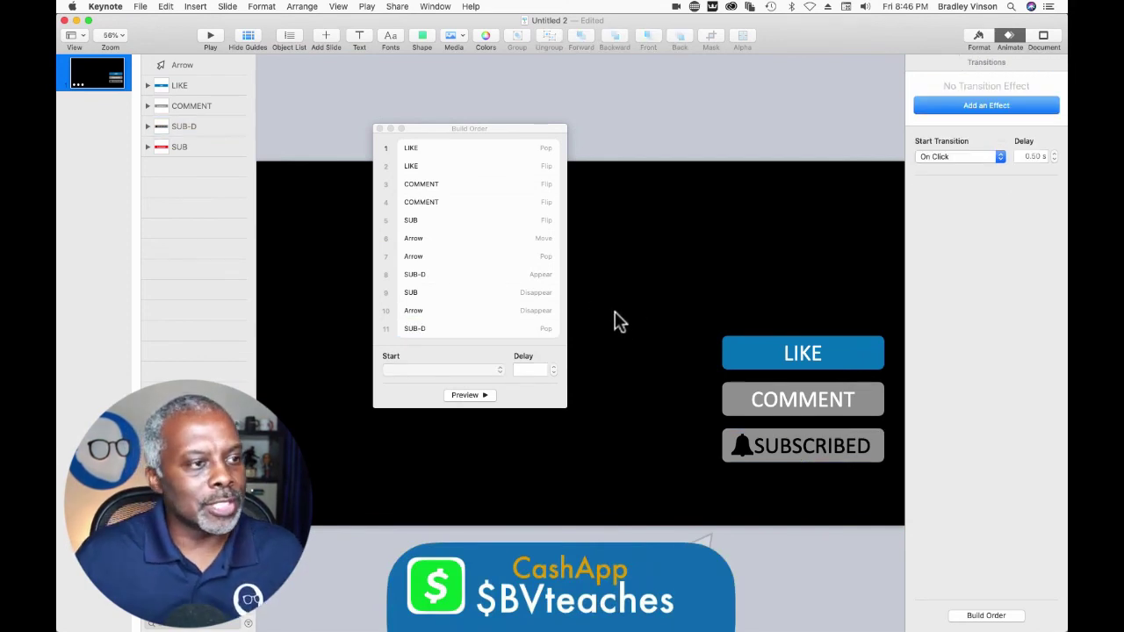
Set up a movie export that goes to the next slide after 0 seconds and the next build after 0 seconds.
{"action": "left_click", "coordinate": [141, 6]}
{"action": "mouse_move", "coordinate": [156, 126]}
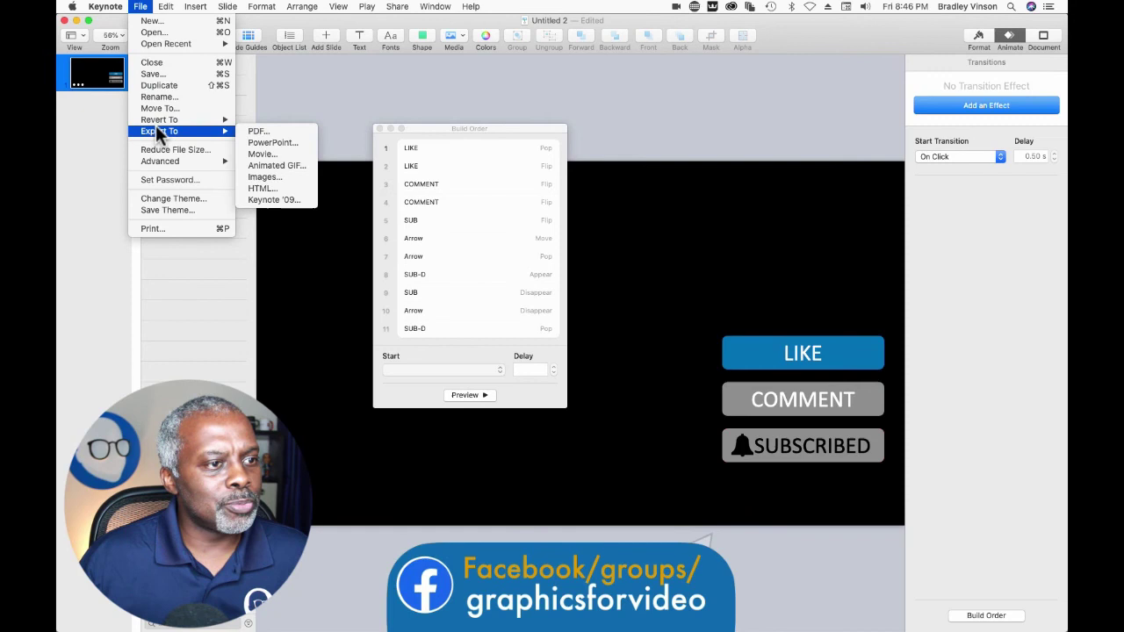
{"action": "left_click", "coordinate": [254, 152]}
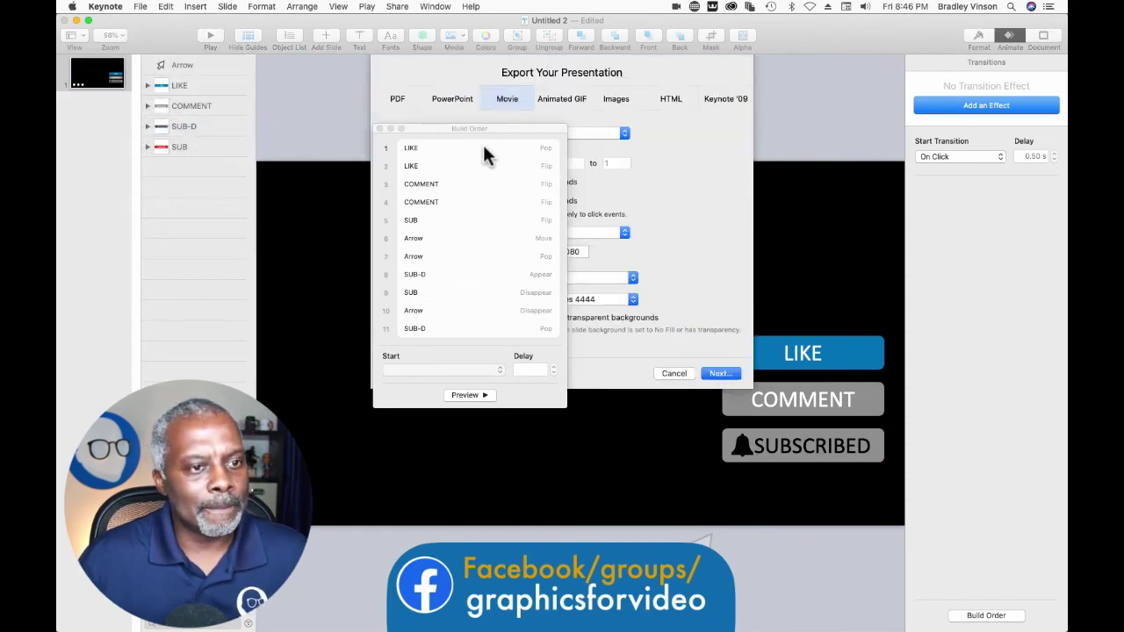
{"action": "left_click", "coordinate": [530, 181]}
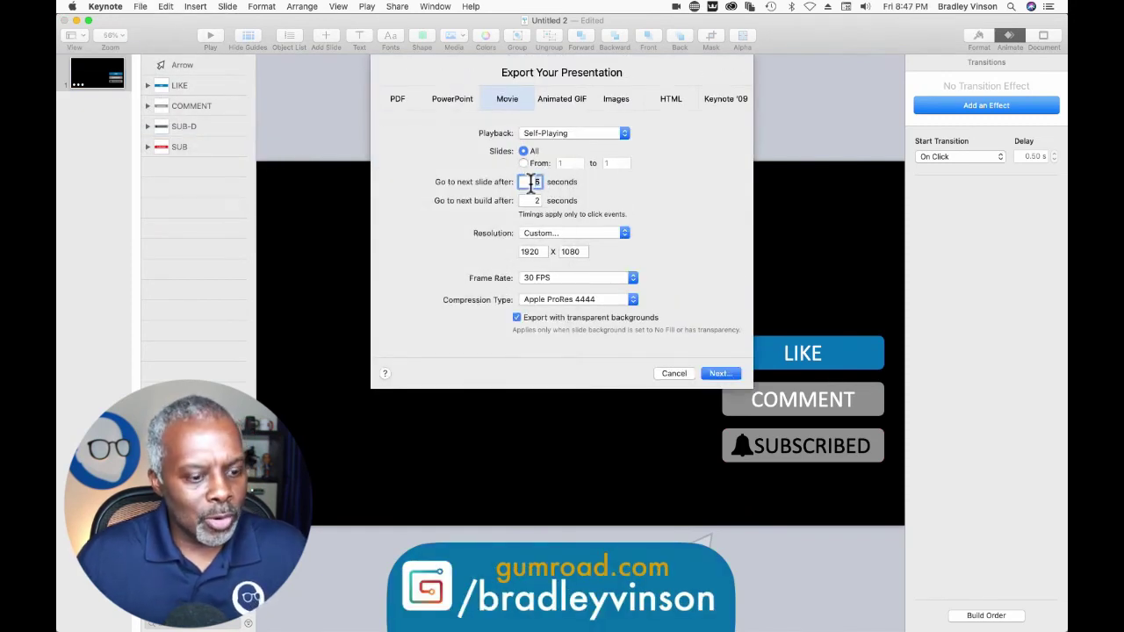
{"action": "type", "text": "0"}
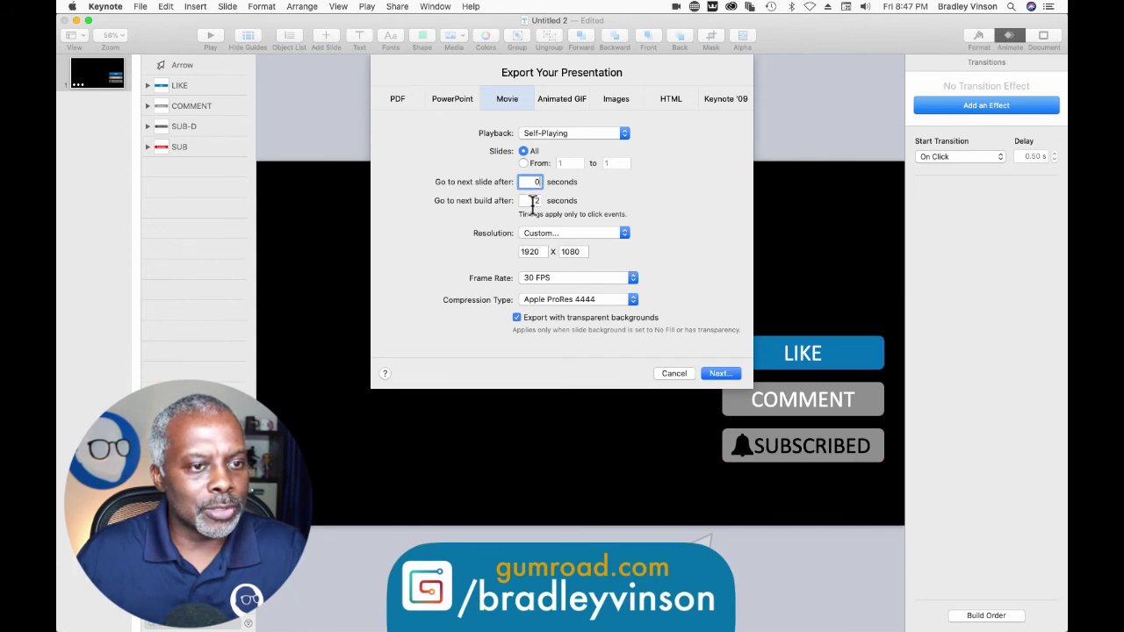
{"action": "left_click", "coordinate": [534, 200]}
{"action": "type", "text": "0"}
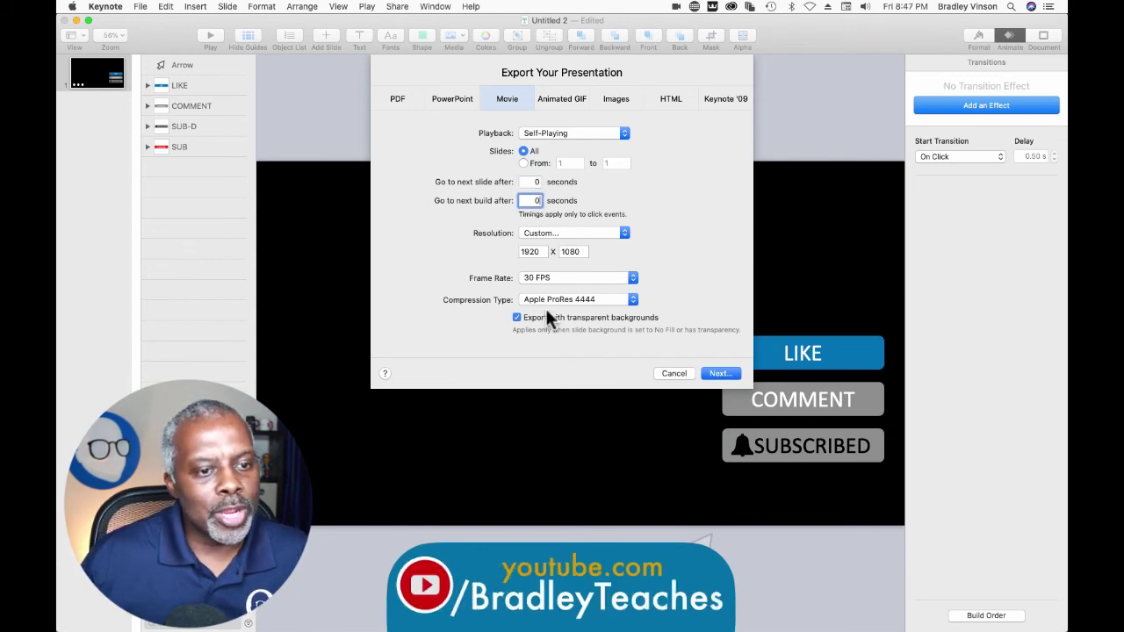
Export the movie to the Desktop as CTA.mov.
{"action": "left_click", "coordinate": [718, 374]}
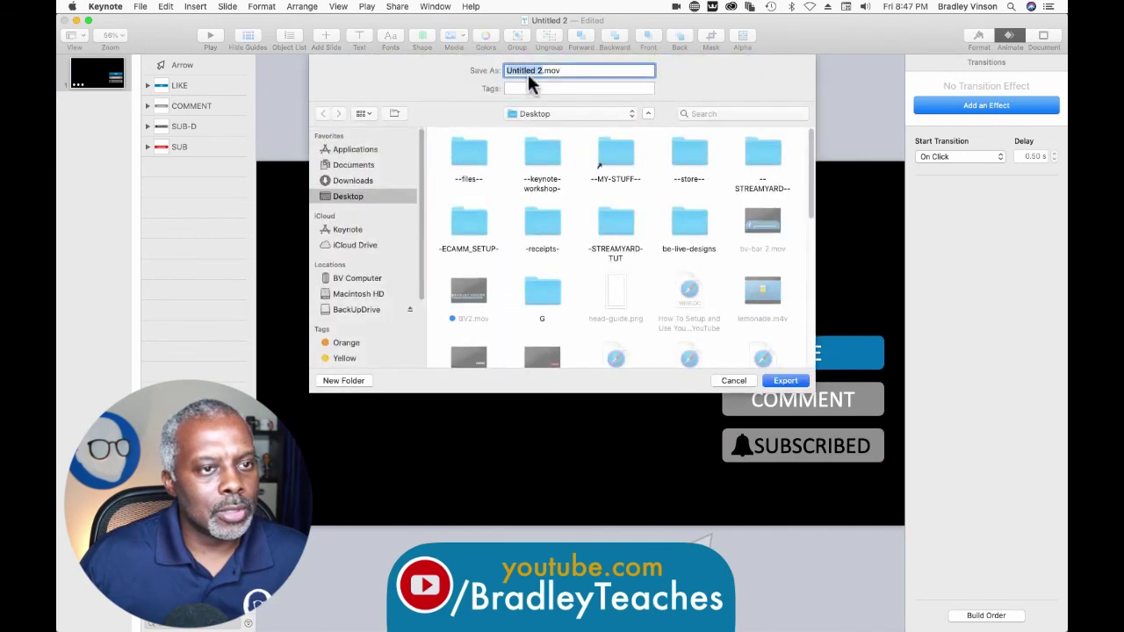
{"action": "type", "text": "CTA"}
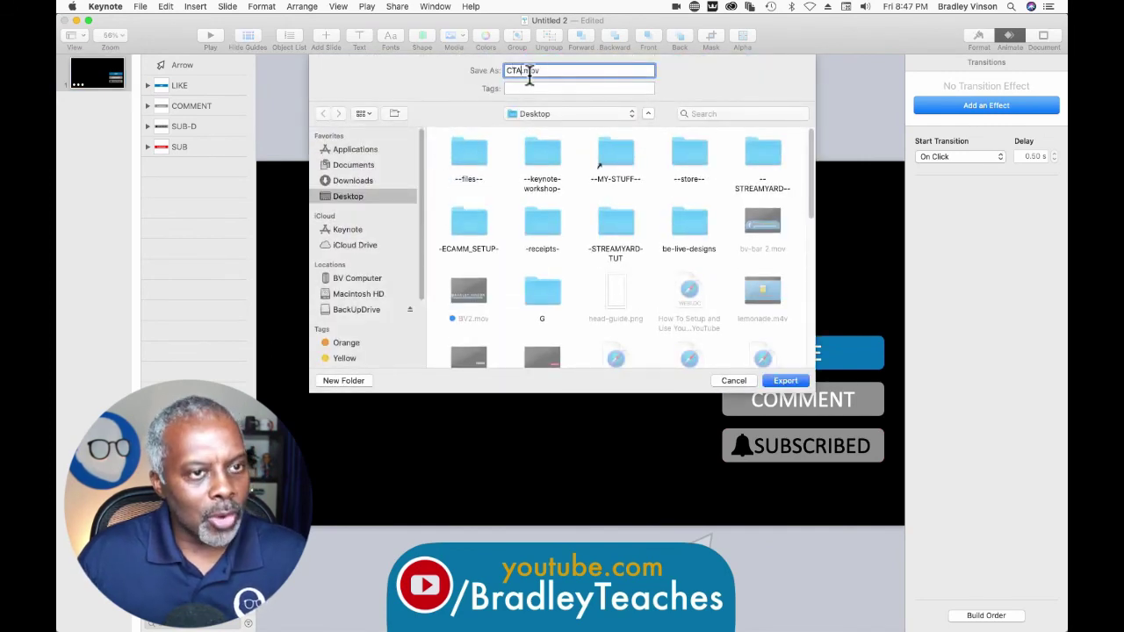
{"action": "left_click", "coordinate": [772, 380]}
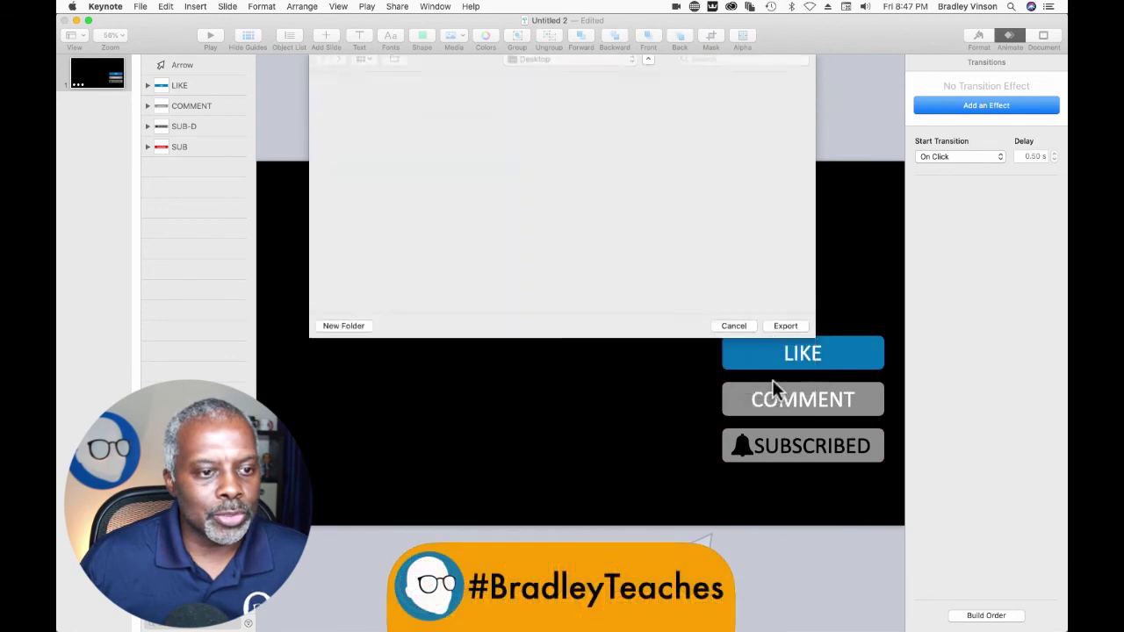